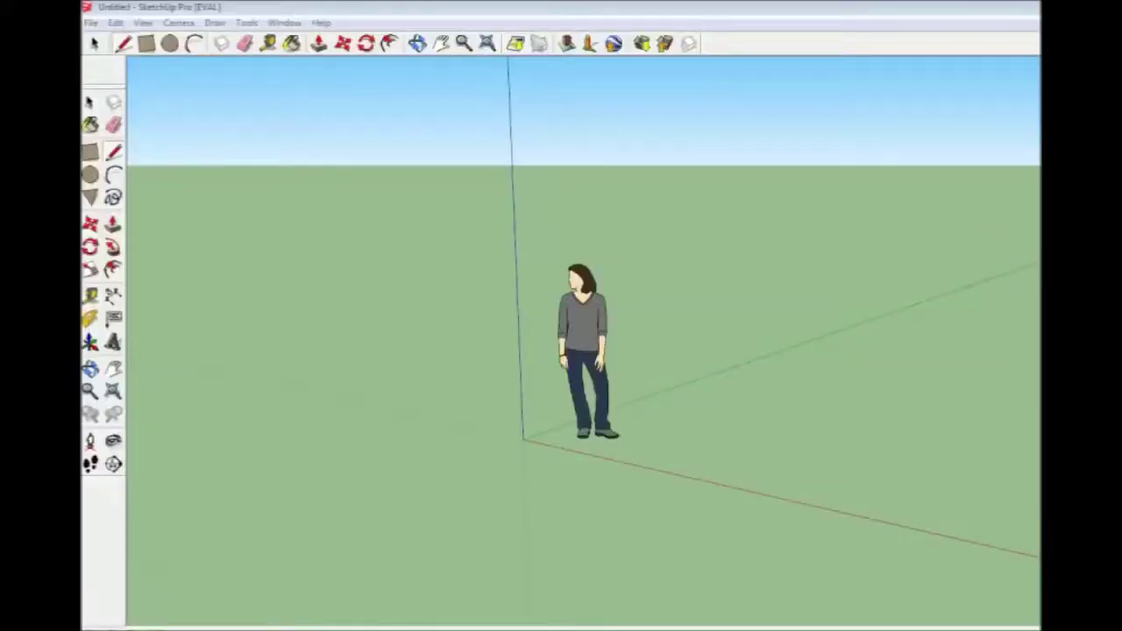
Step: Orbit and zoom the view around the standing figure
mouse_move(605, 253)
middle_mouse_down()
mouse_move(587, 230)
mouse_move(809, 283)
mouse_move(368, 135)
mouse_move(516, 307)
mouse_move(939, 271)
mouse_move(596, 158)
mouse_move(684, 348)
mouse_move(484, 203)
mouse_move(658, 313)
mouse_move(481, 260)
mouse_move(571, 205)
mouse_move(489, 235)
mouse_move(532, 284)
mouse_move(457, 273)
mouse_move(423, 284)
mouse_move(654, 283)
mouse_move(548, 271)
mouse_move(637, 279)
middle_mouse_up()
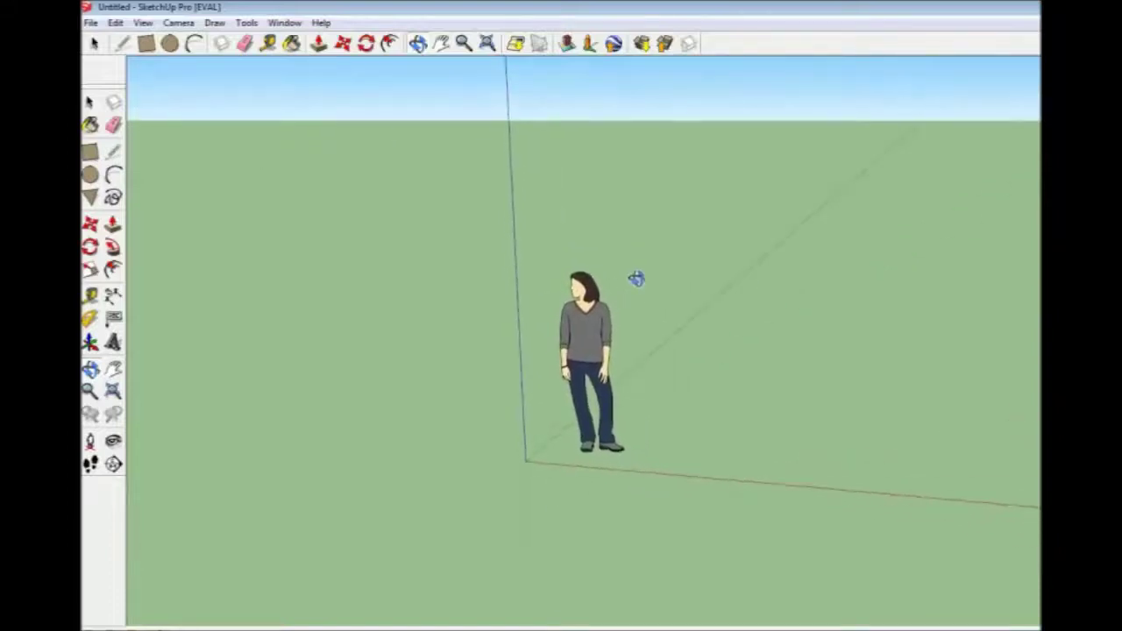
key("l")
scroll(637, 279, "down", 5)
scroll(657, 296, "up", 4)
scroll(608, 251, "up", 5)
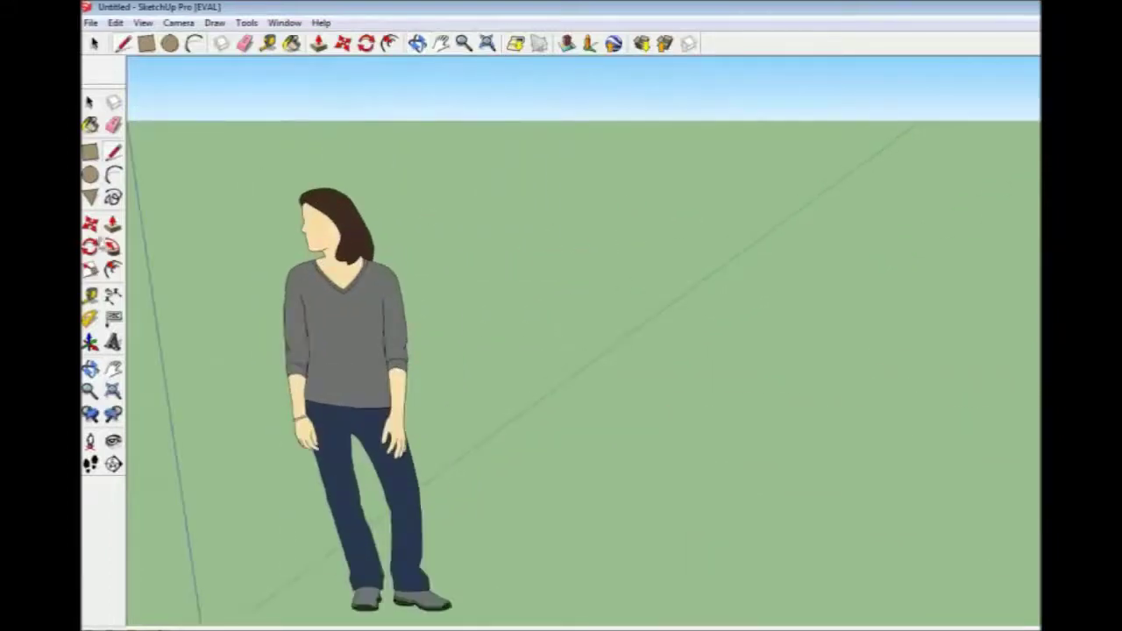
scroll(173, 233, "down", 5)
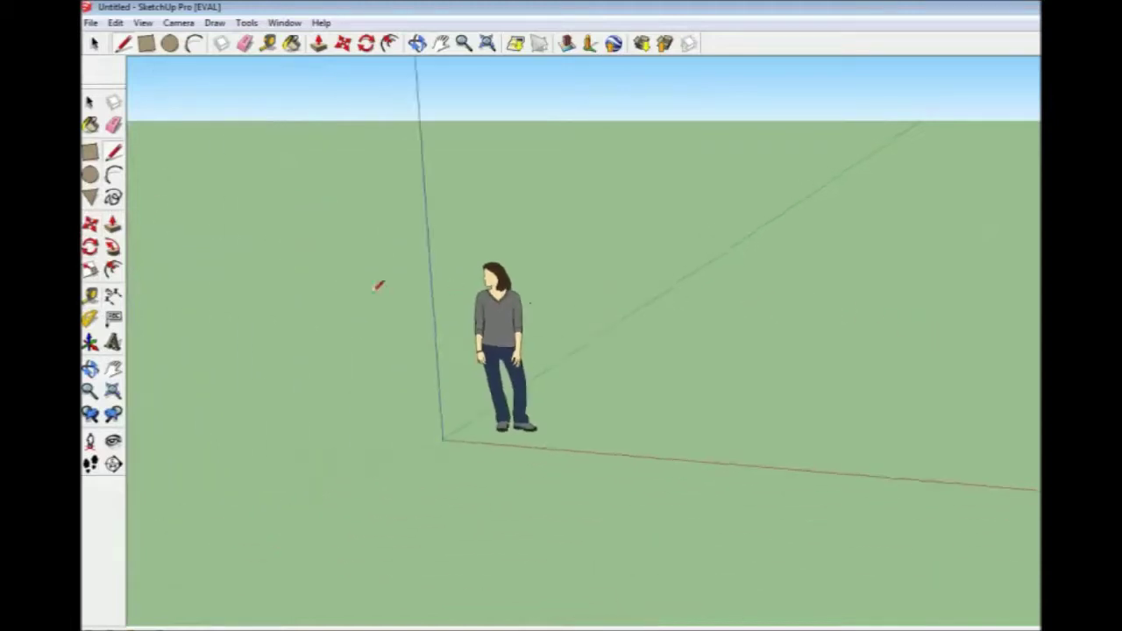
scroll(266, 273, "up", 2)
scroll(594, 283, "up", 2)
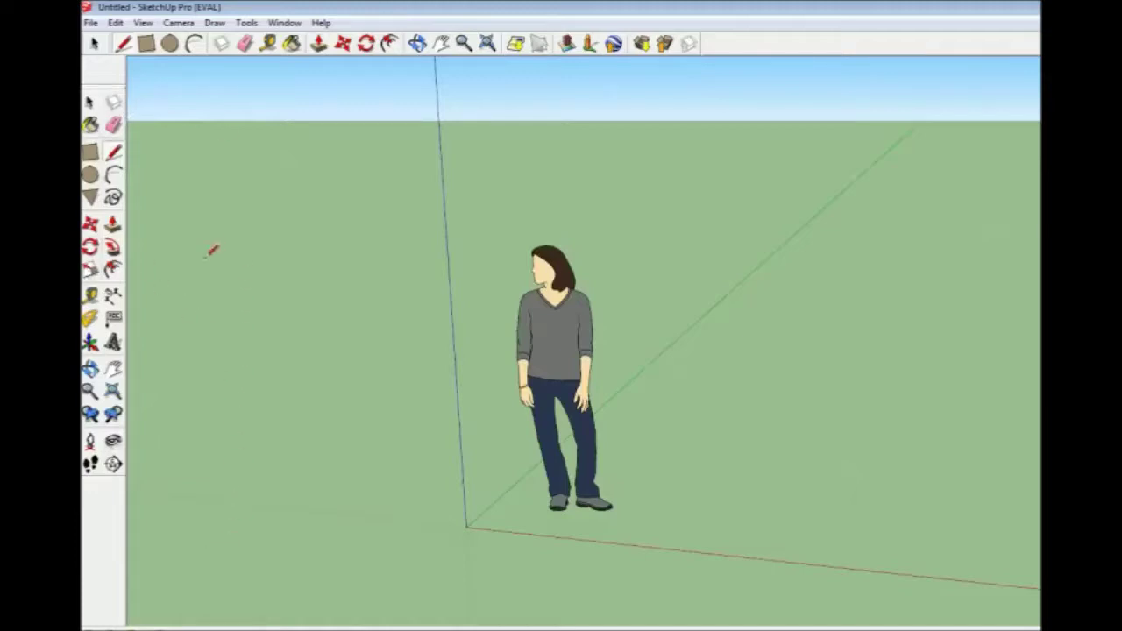
Step: Hide the Large Tool Set toolbar from the View menu, then restore it
left_click(143, 22)
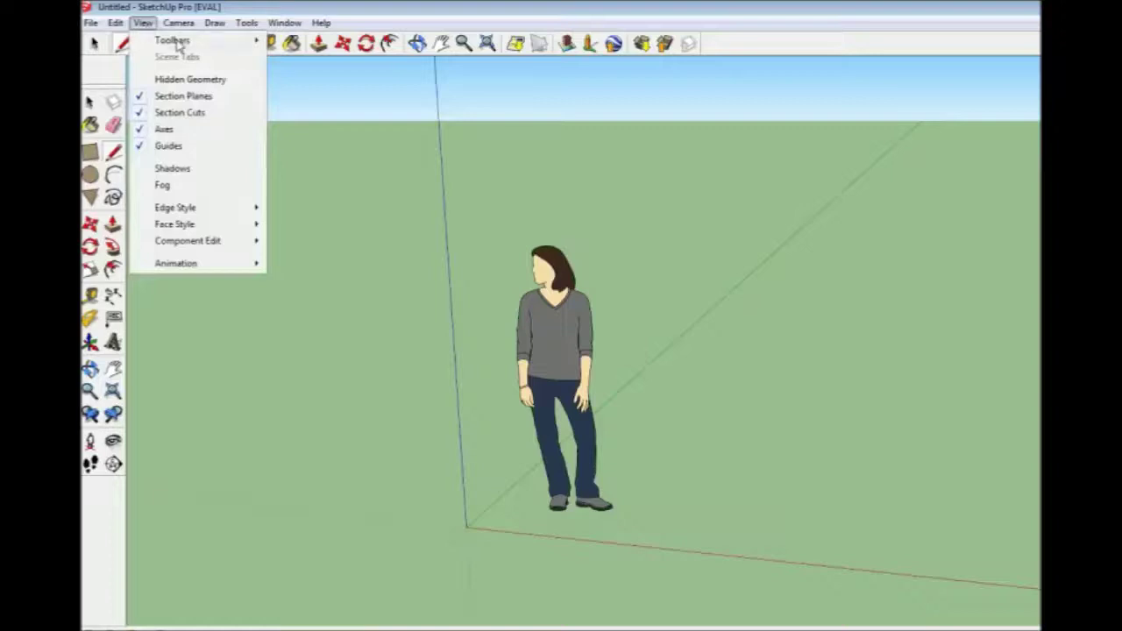
mouse_move(177, 41)
left_click(302, 60)
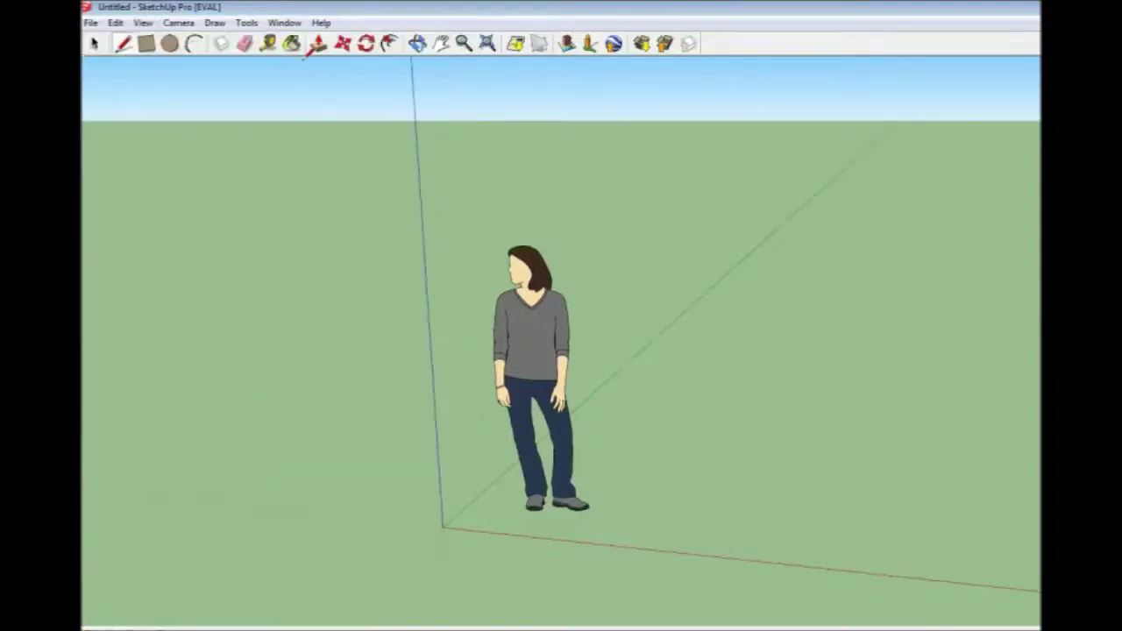
left_click(142, 22)
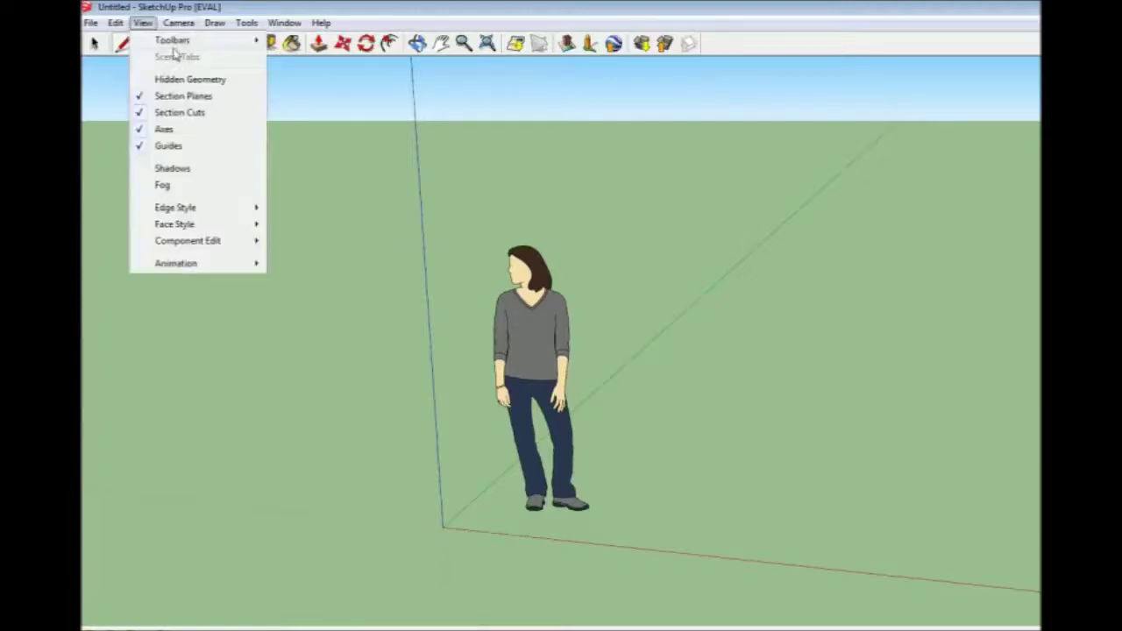
mouse_move(179, 40)
left_click(311, 57)
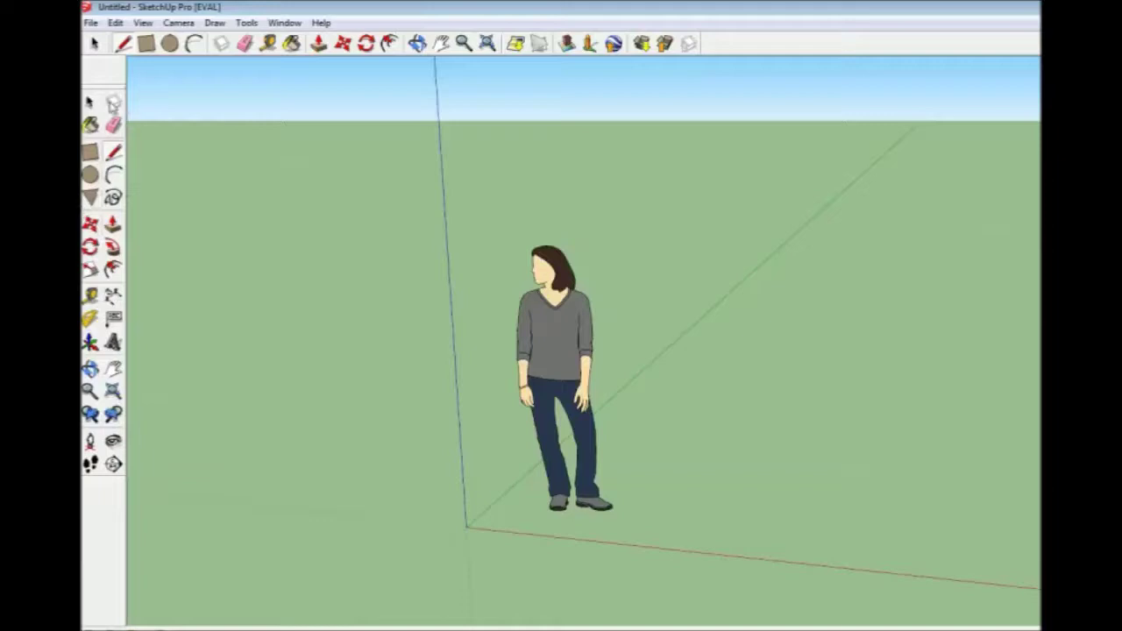
Step: Delete the standing person figure and bring up the 3D Warehouse
left_click(90, 102)
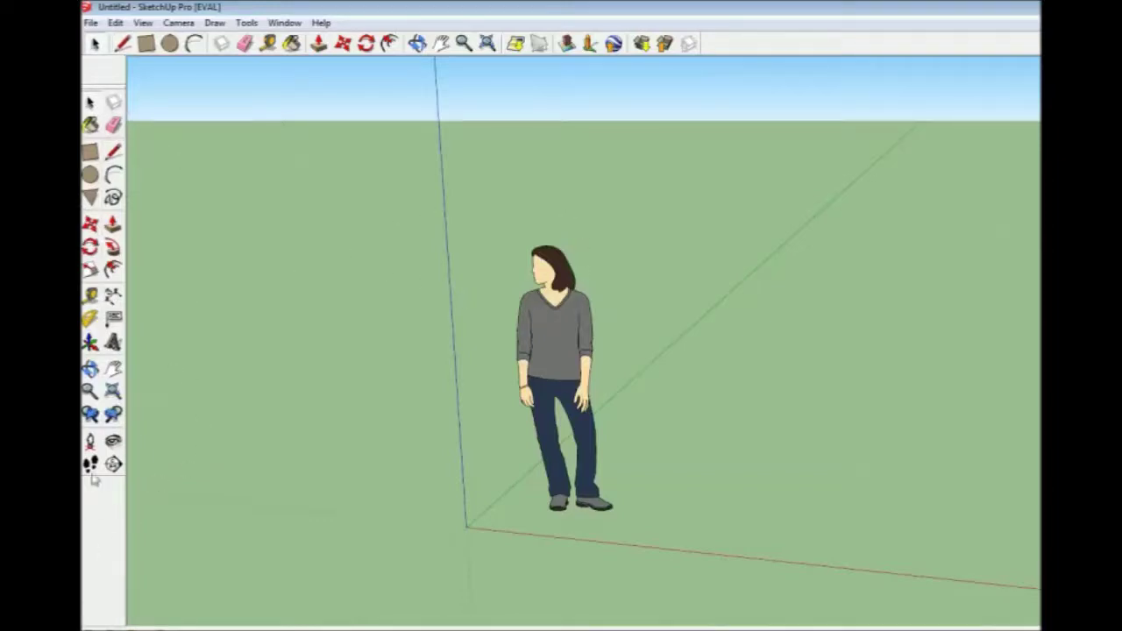
left_click(559, 347)
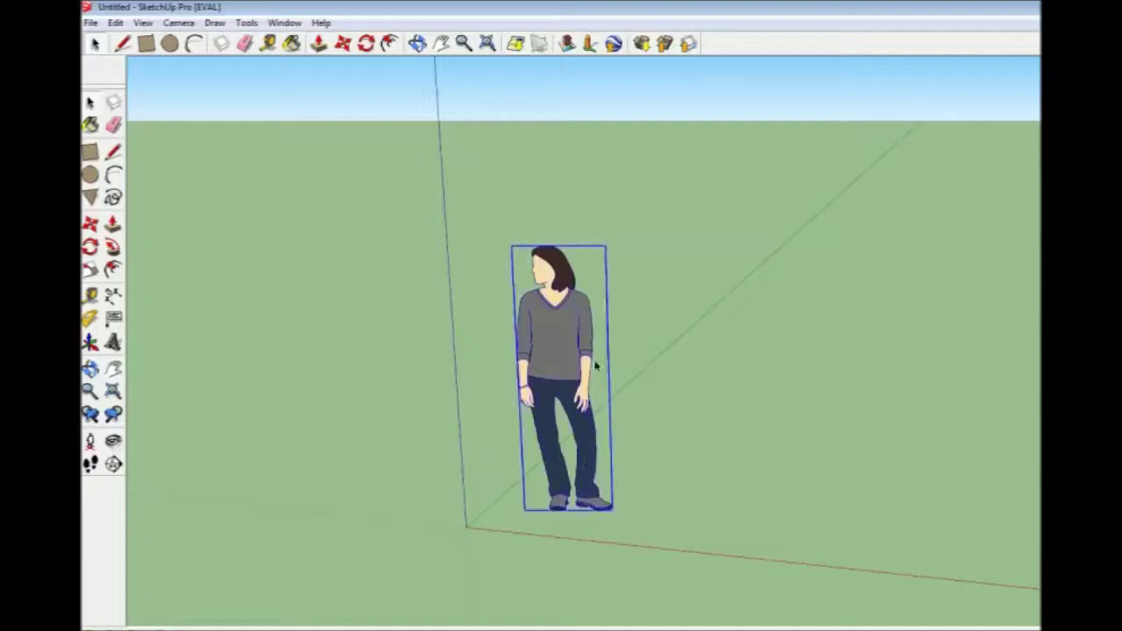
key("Delete")
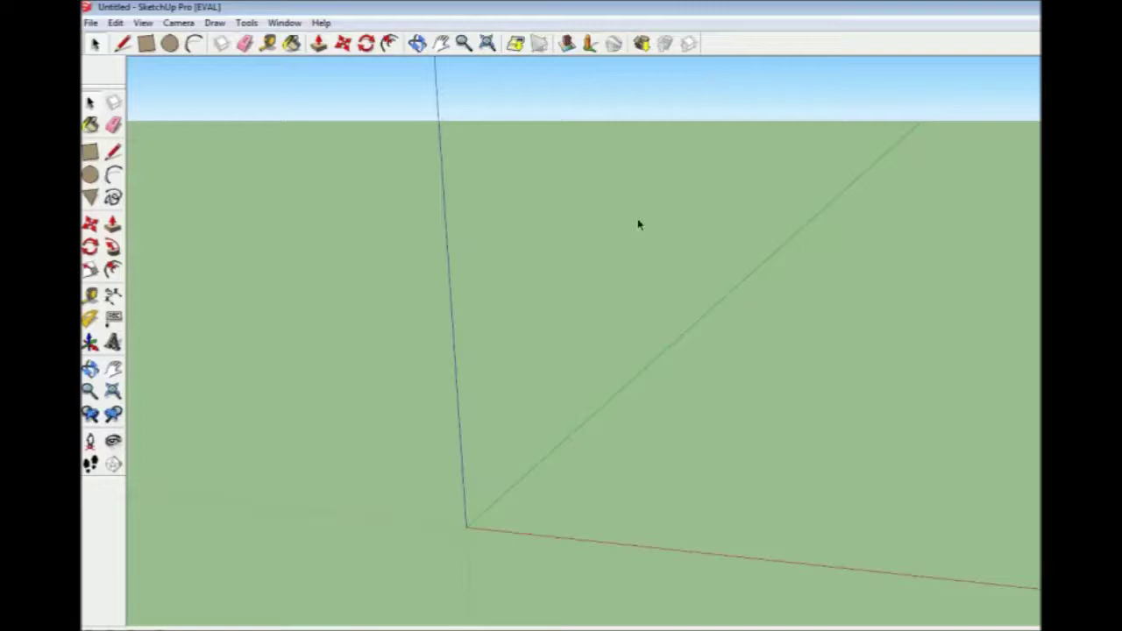
left_click(641, 44)
Step: Search the 3D Warehouse for 'gun' models
left_click(693, 214)
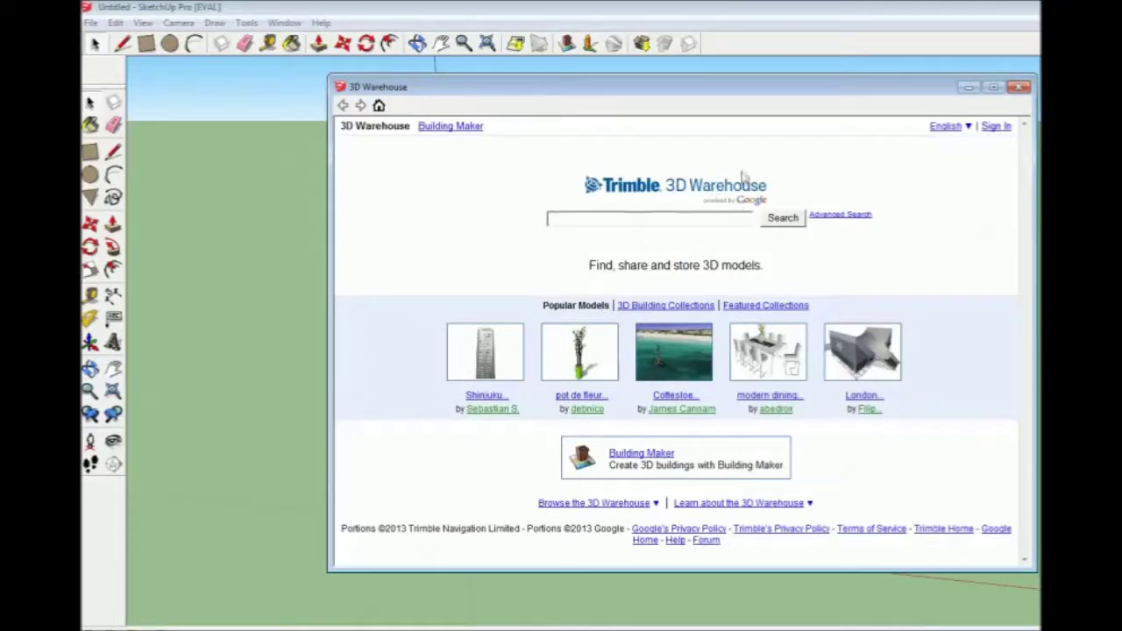
left_click_drag(718, 76, 686, 83)
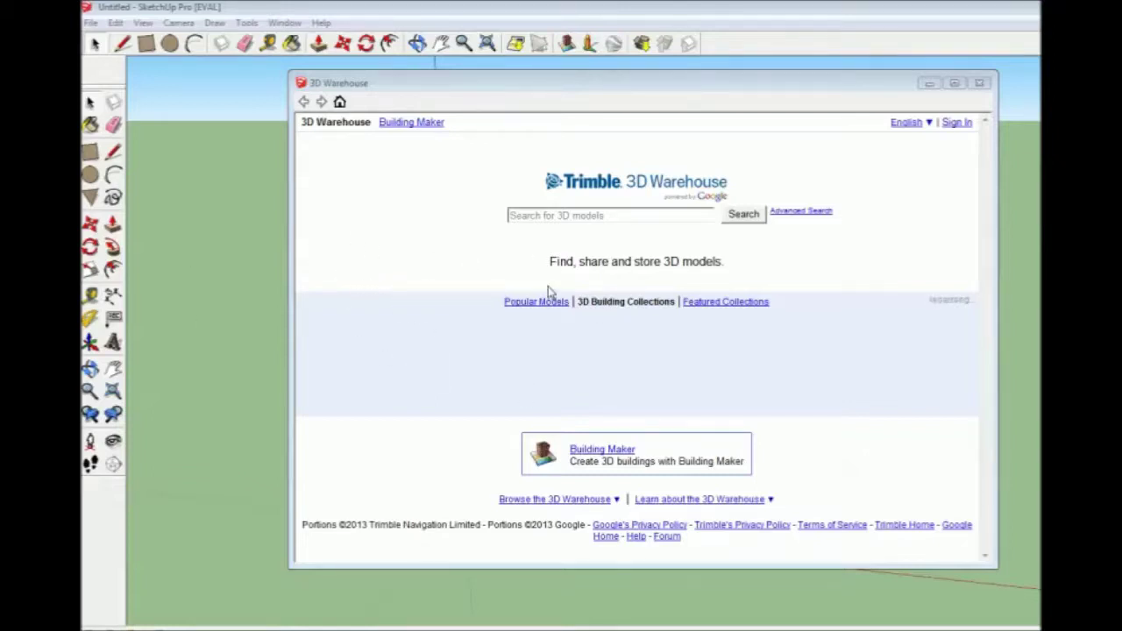
left_click(559, 216)
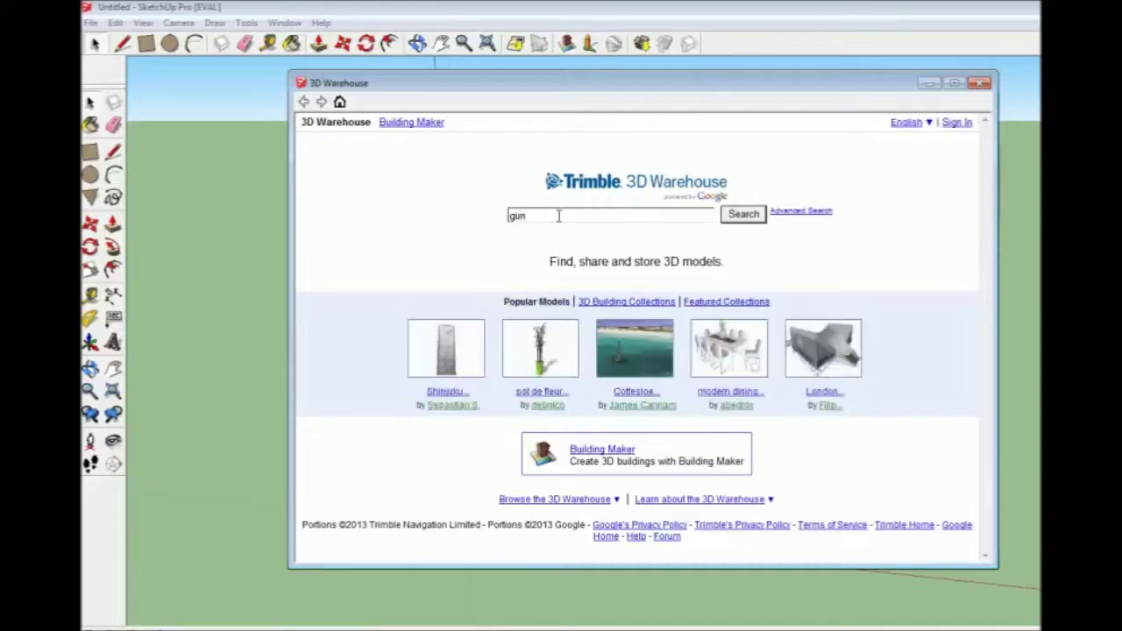
key("Return")
scroll(443, 241, "down", 8)
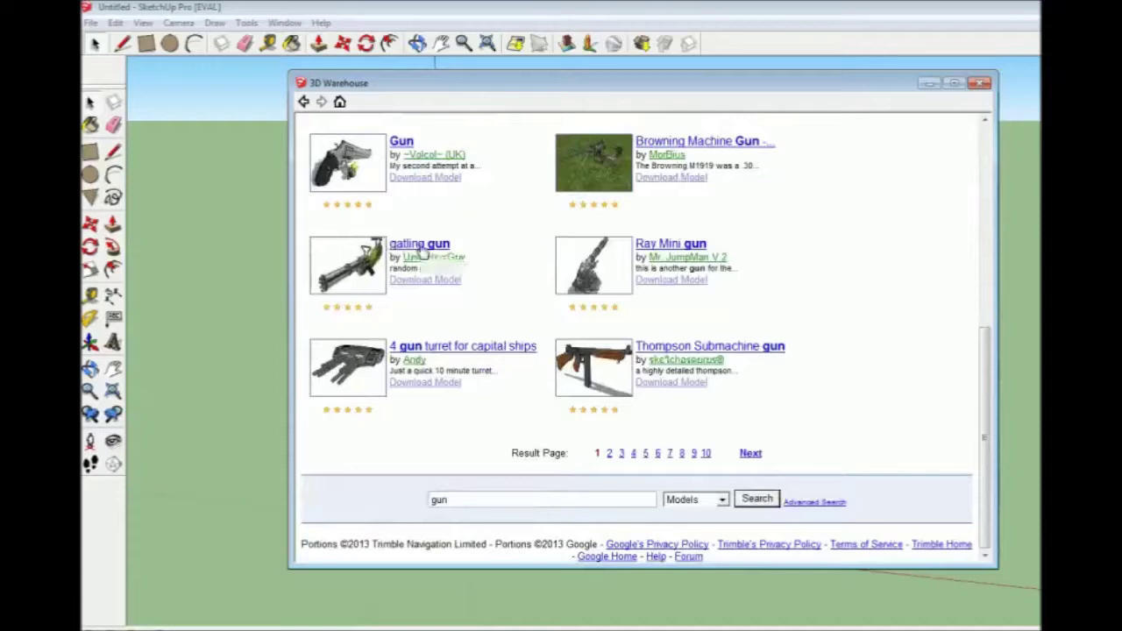
Step: Download the Thompson Submachine gun model and confirm loading it into this model
left_click(769, 349)
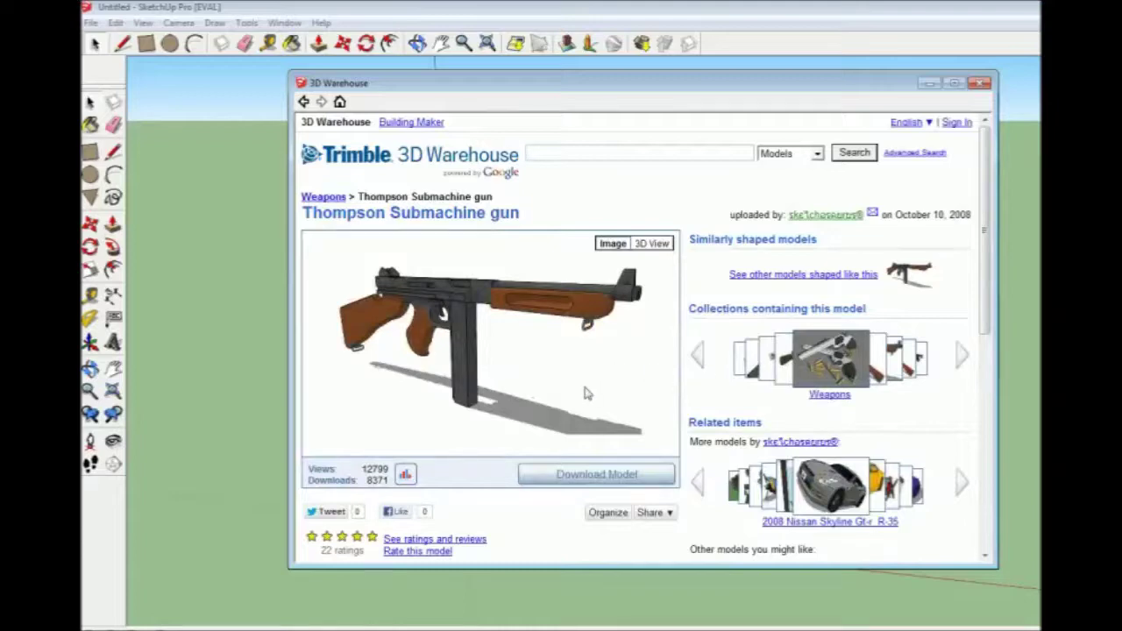
scroll(523, 369, "down", 1)
scroll(480, 364, "up", 1)
left_click(588, 485)
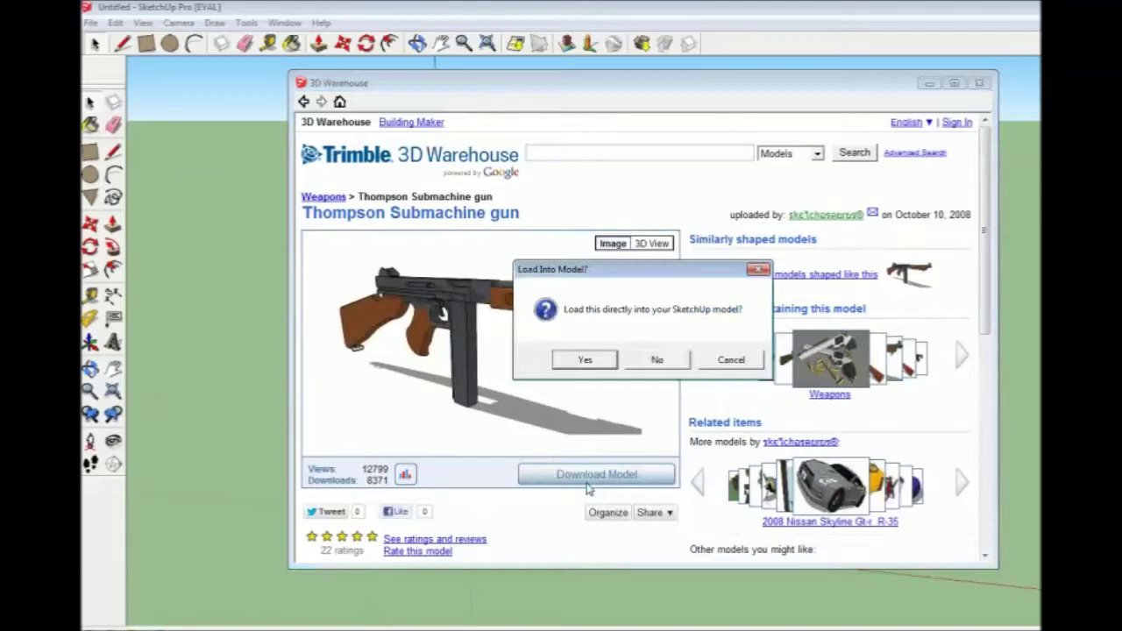
left_click(586, 361)
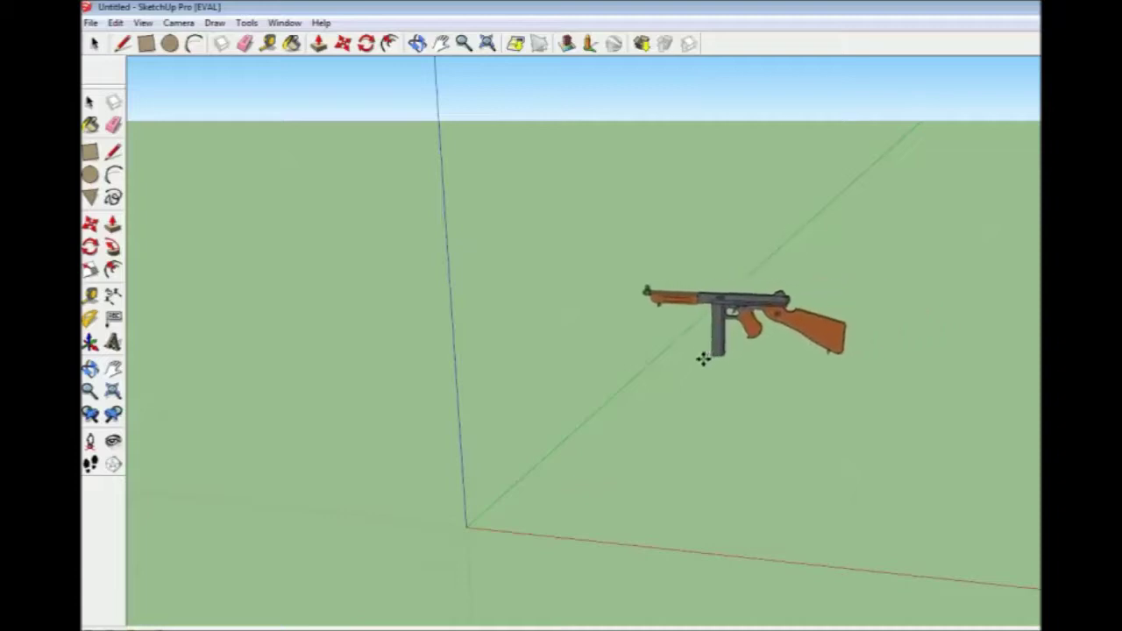
Step: Place the imported Thompson gun and move it off to the right
left_click(664, 366)
middle_click_drag(663, 366, 719, 314)
scroll(719, 314, "up", 5)
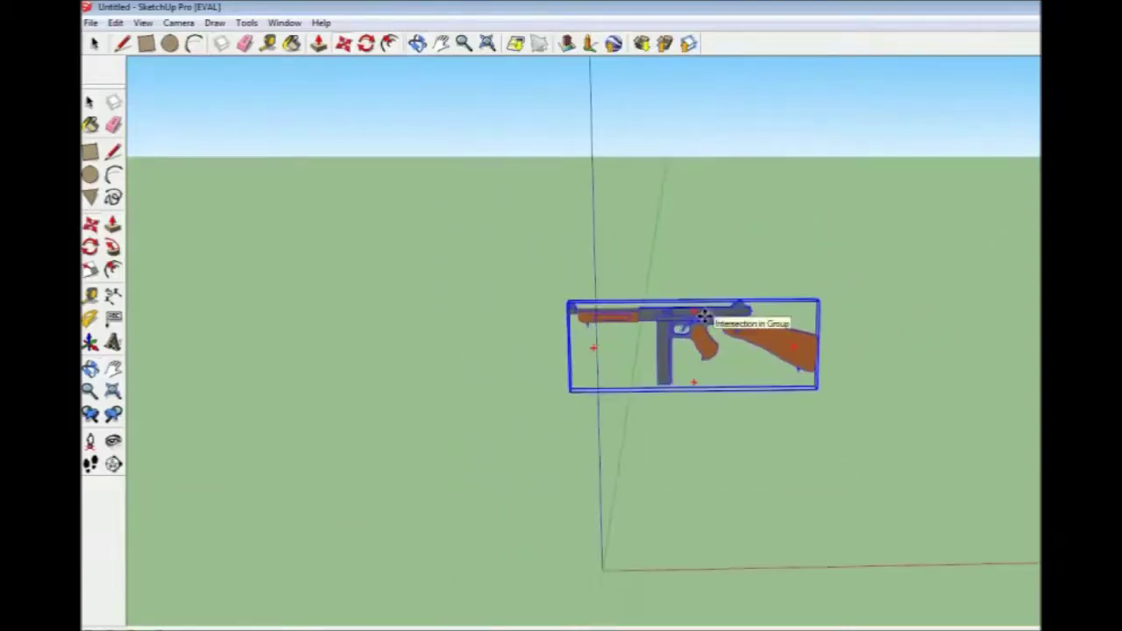
key("m")
left_click(91, 103)
left_click(91, 225)
left_click_drag(556, 380, 1038, 389)
mouse_move(693, 368)
middle_mouse_down()
mouse_move(291, 353)
mouse_move(560, 326)
mouse_move(383, 315)
mouse_move(385, 327)
mouse_move(545, 322)
middle_mouse_up()
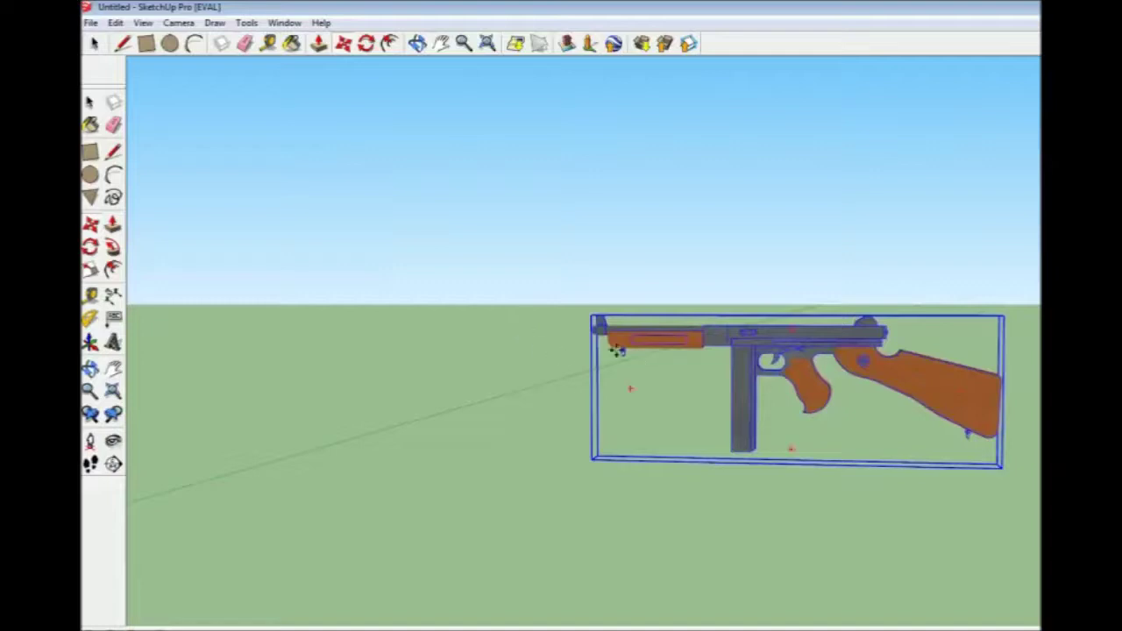
Step: Deselect the gun and frame it with a slight zoom and orbit
key("space")
left_click(561, 346)
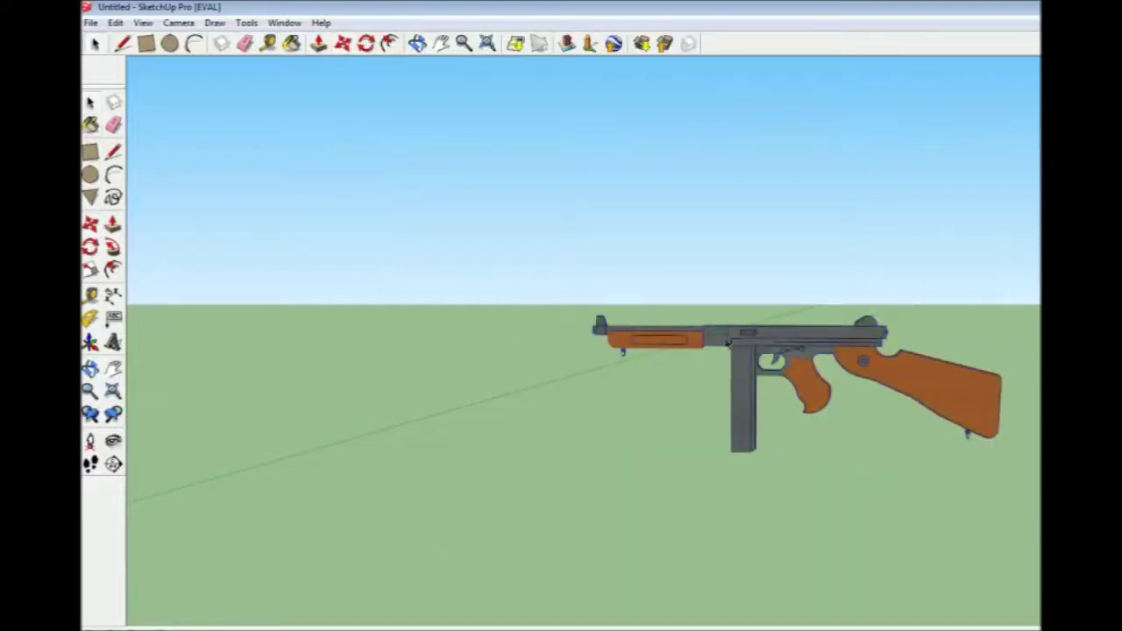
scroll(726, 344, "up", 5)
middle_click_drag(763, 334, 730, 334)
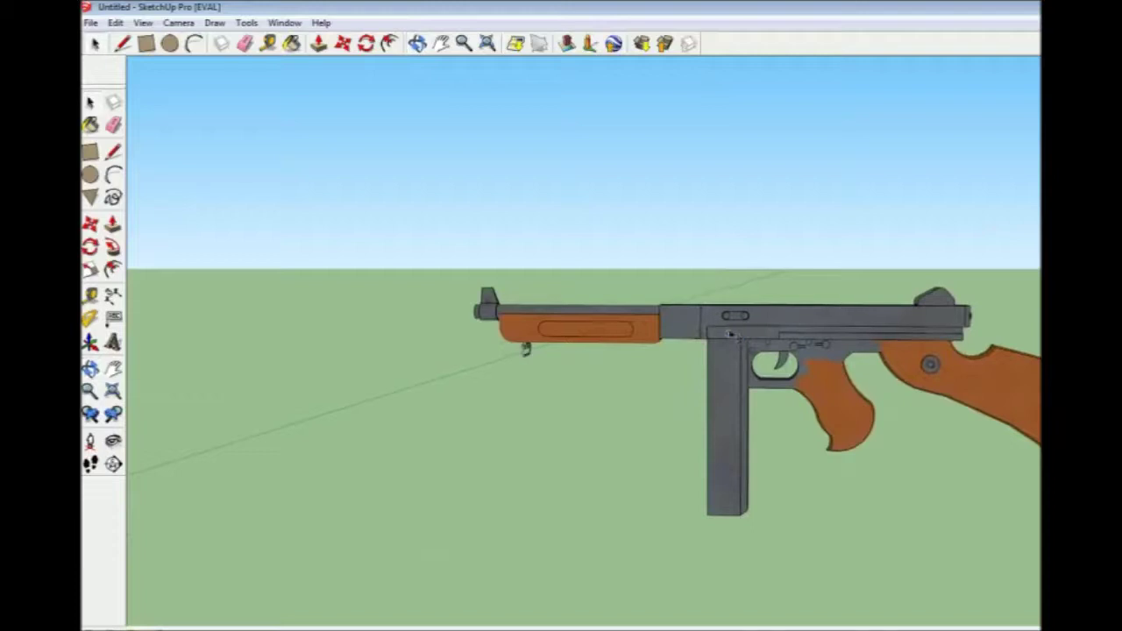
Step: Create capitalised 3D text 'APPLE DUMP-BLING PRESENTS:' and carry it into the scene
left_click(114, 343)
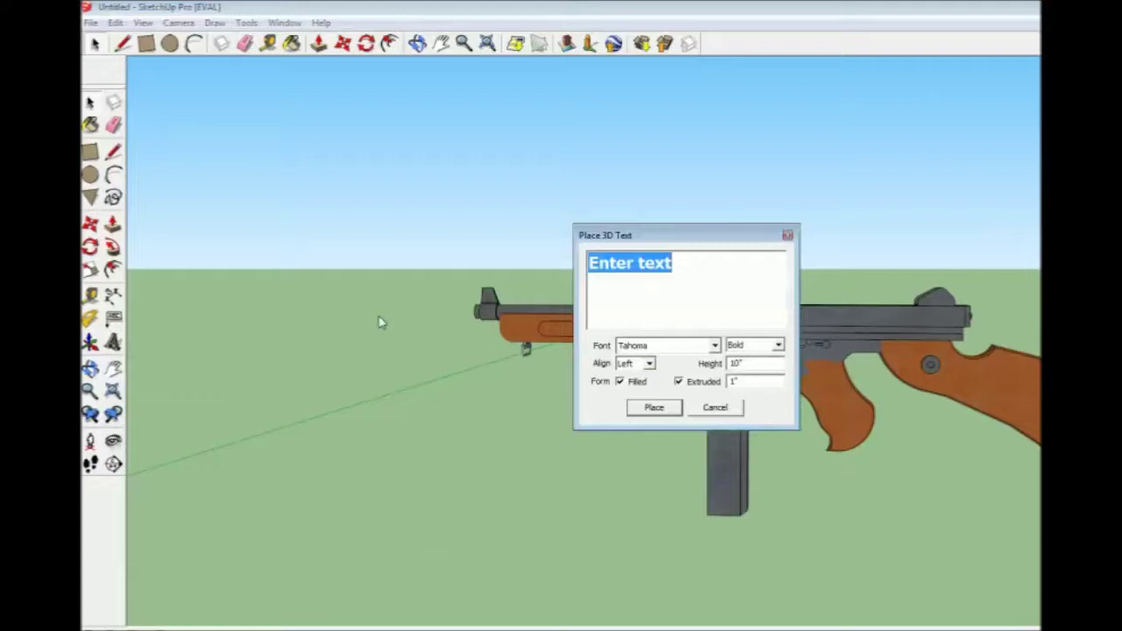
type("Apple")
key("BackSpace")
key("BackSpace")
key("BackSpace")
key("BackSpace")
type("PPLE DUMP-BL")
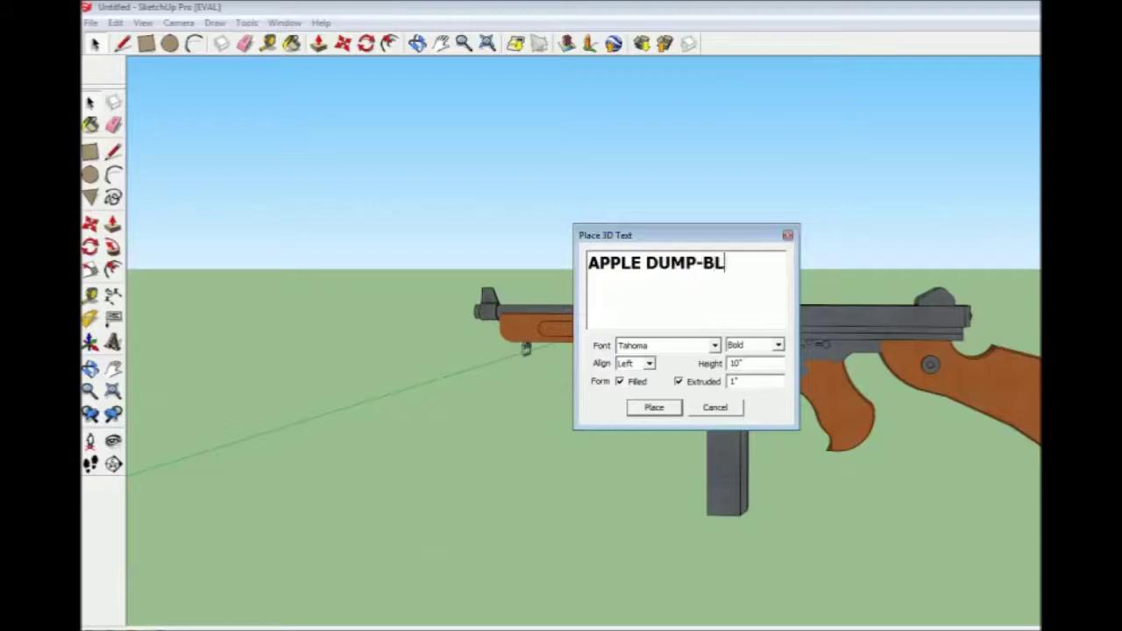
type("ING  ")
type("PRESENTS:")
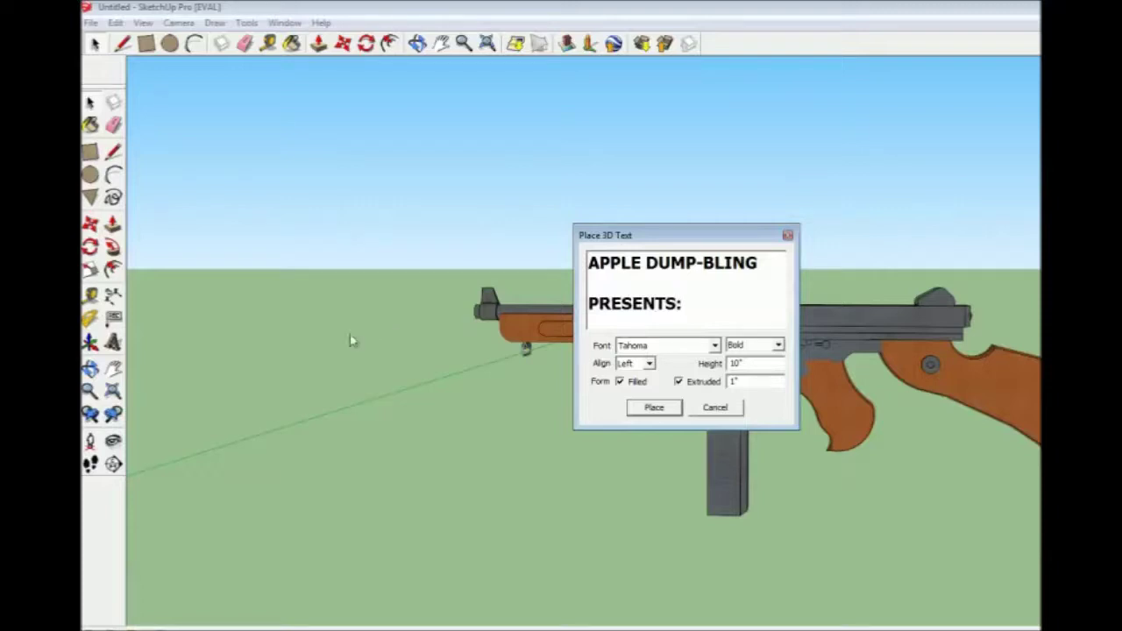
left_click(653, 408)
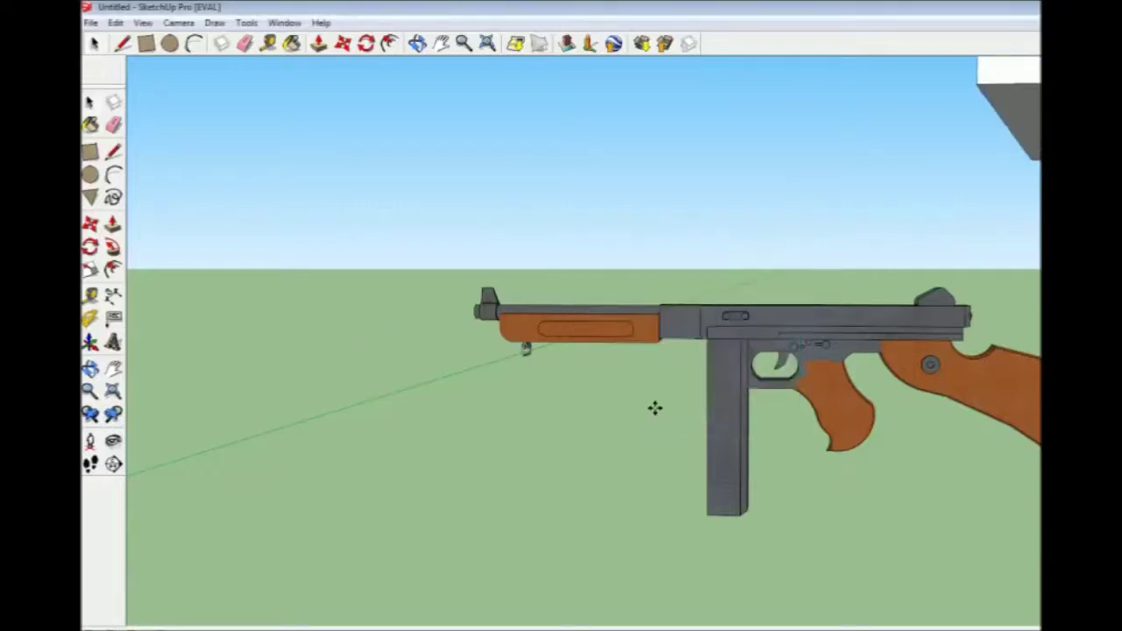
scroll(671, 433, "down", 3)
scroll(403, 526, "down", 2)
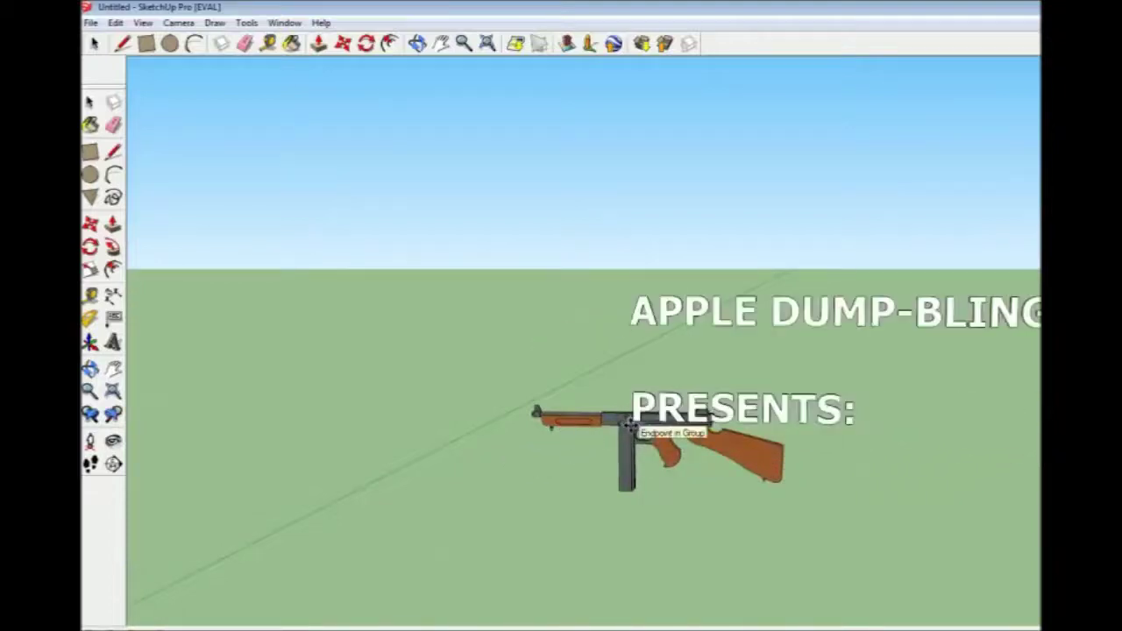
Step: Set the title down over the gun with APPLE DUMP-BLING above and PRESENTS: below
left_click(597, 424)
left_click_drag(664, 368, 565, 506)
left_click_drag(558, 509, 595, 469)
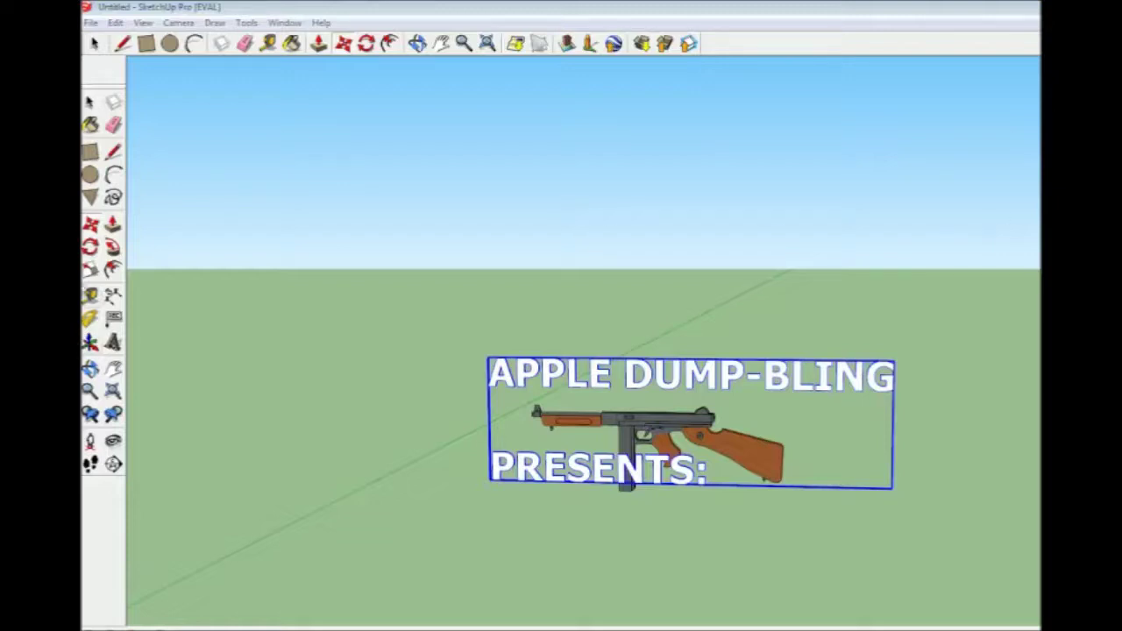
left_click(90, 270)
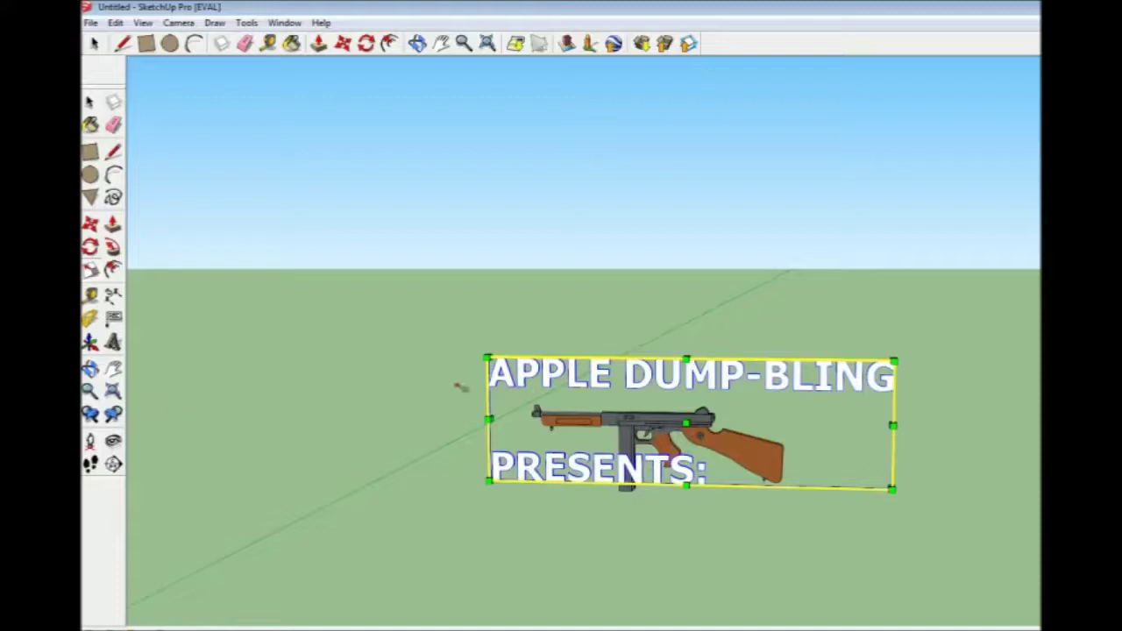
Step: Shrink the title uniformly and thicken its extrusion depth
left_click_drag(487, 356, 777, 453)
middle_click_drag(834, 470, 700, 506)
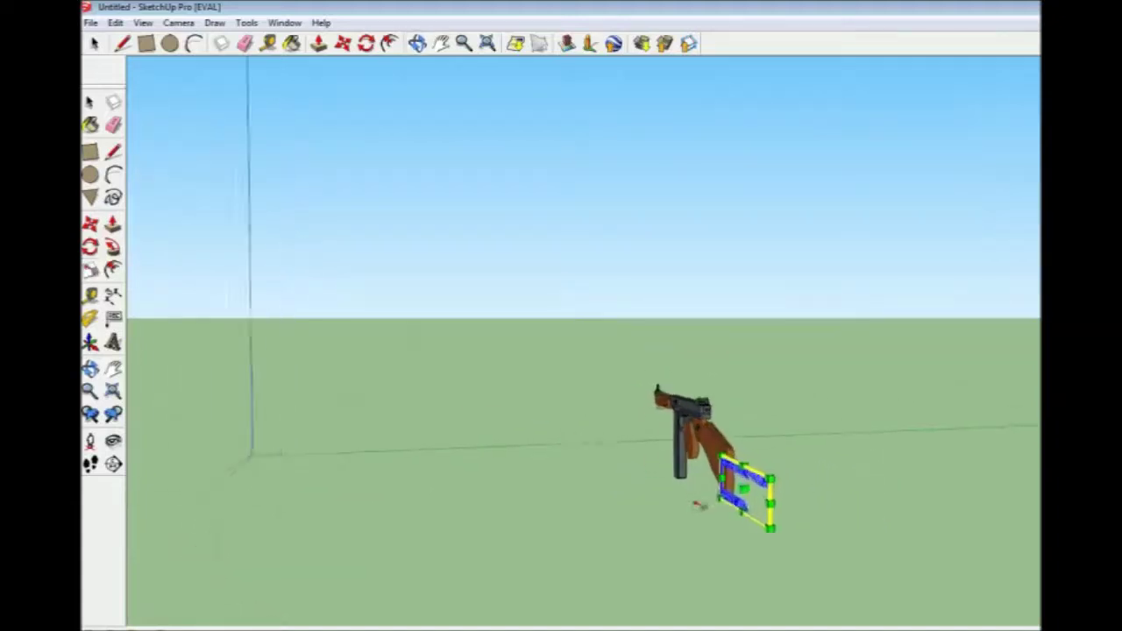
scroll(700, 506, "up", 10)
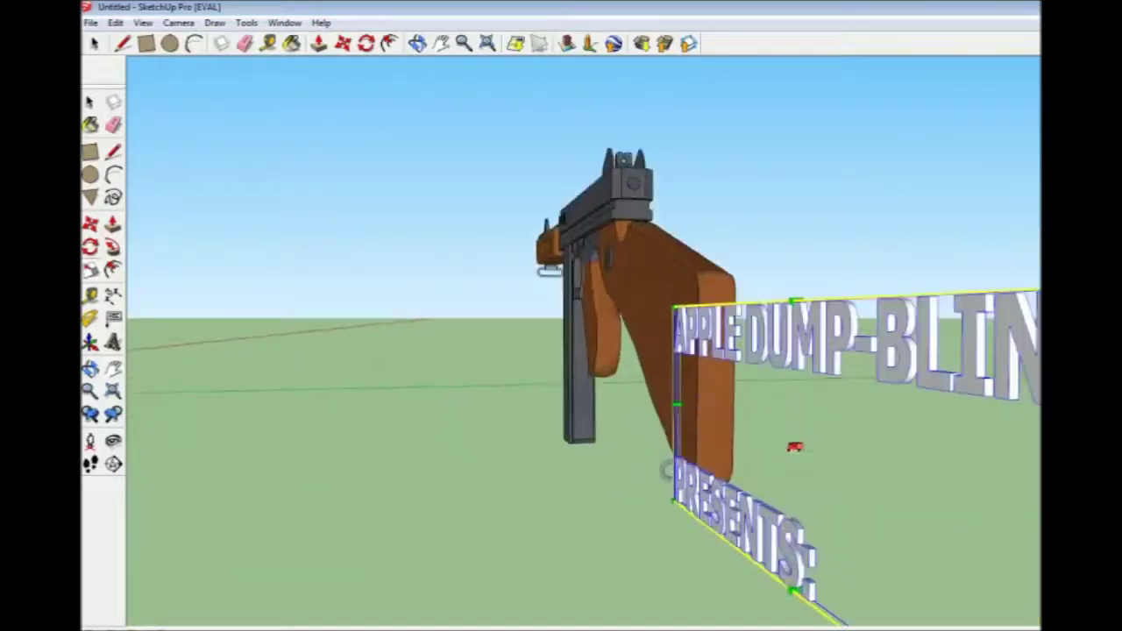
left_click_drag(794, 445, 733, 447)
middle_click_drag(733, 447, 631, 351)
scroll(920, 464, "down", 6)
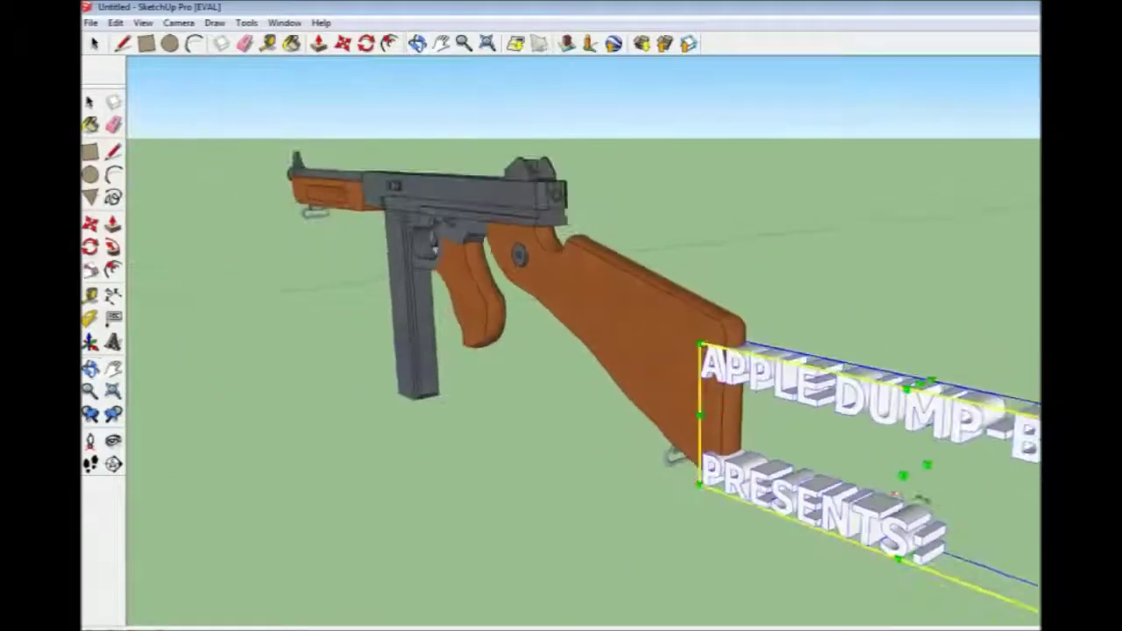
middle_click_drag(562, 333, 507, 320)
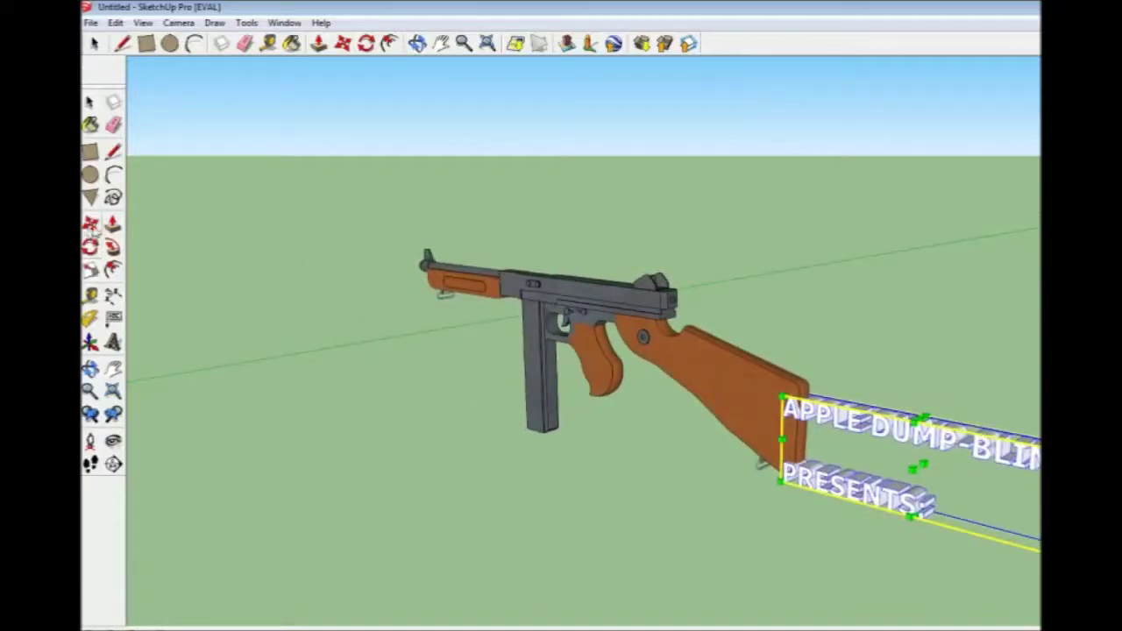
Step: Move the title text from the stock to sit just above the gun body
key("m")
left_click_drag(838, 442, 603, 311)
middle_click_drag(603, 311, 566, 329)
scroll(565, 329, "up", 3)
middle_click_drag(568, 284, 568, 289)
left_click_drag(568, 290, 589, 336)
middle_click_drag(261, 363, 605, 390)
left_click_drag(605, 390, 583, 225)
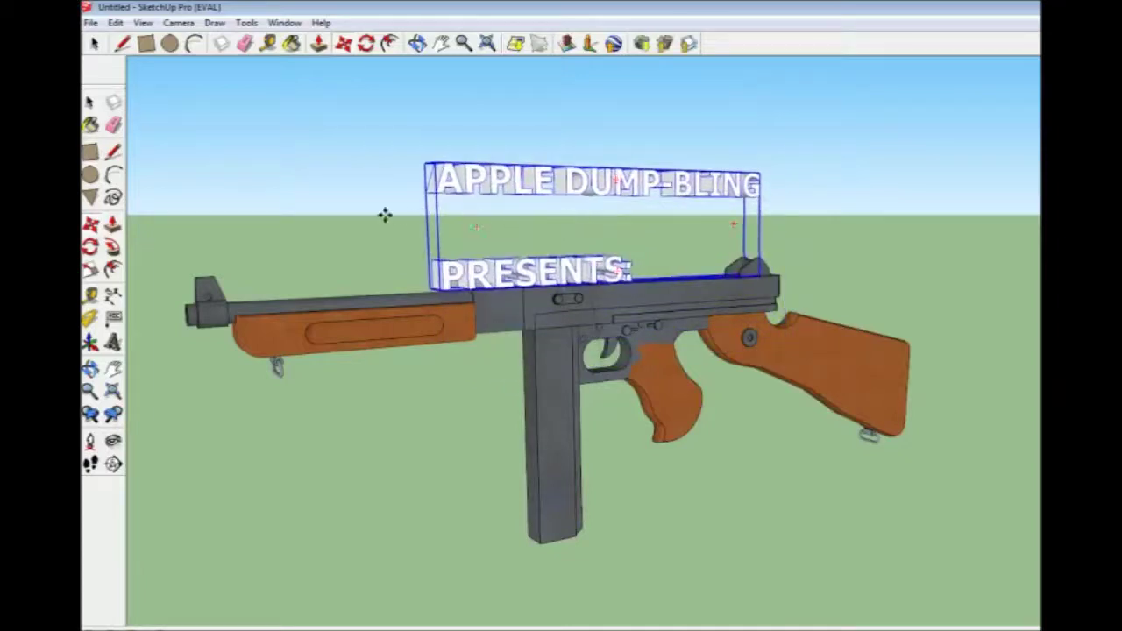
middle_click_drag(401, 213, 754, 233)
mouse_move(754, 234)
left_mouse_down()
mouse_move(743, 252)
mouse_move(746, 236)
left_mouse_up()
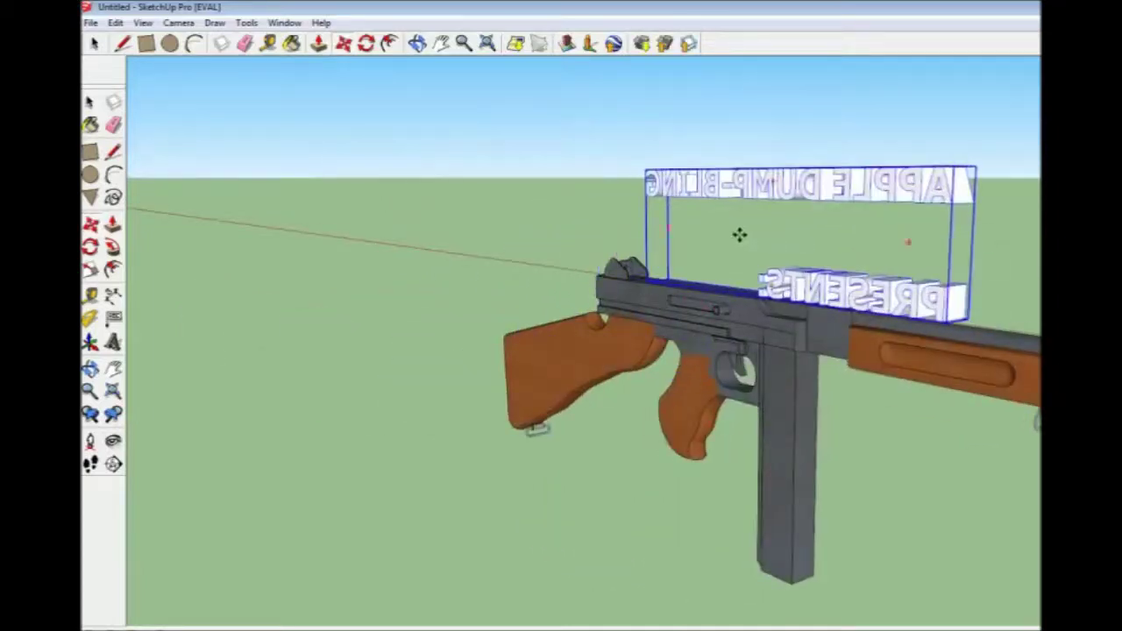
middle_click_drag(746, 235, 591, 295)
Step: Rotate the title upright and orbit to check the gun from both sides
left_click_drag(739, 205, 743, 198)
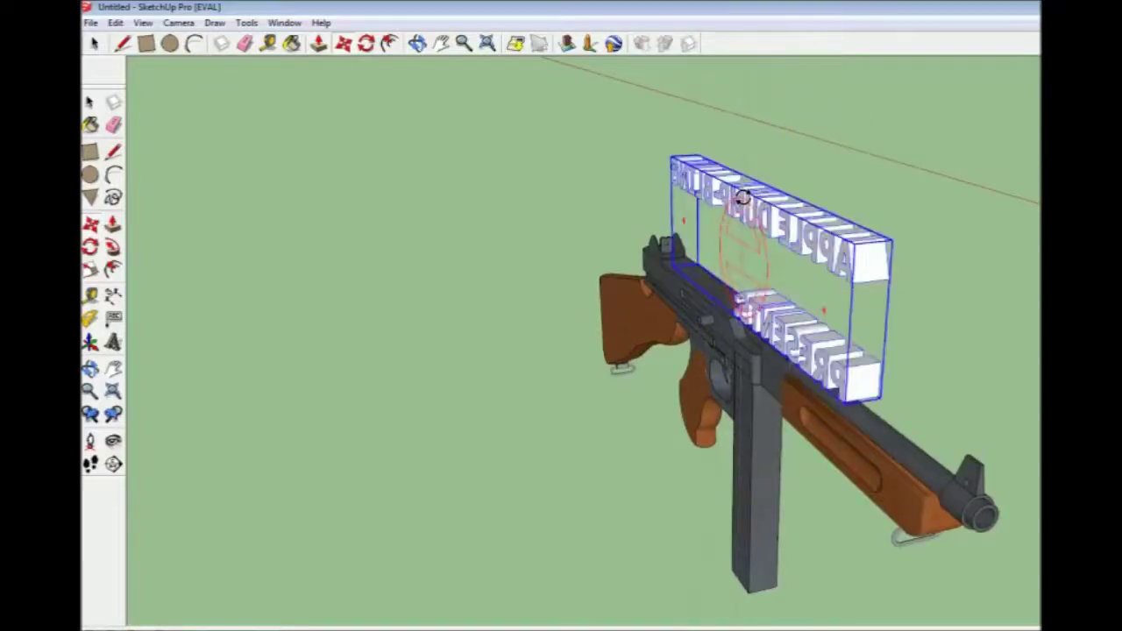
middle_click_drag(807, 191, 213, 134)
key("m")
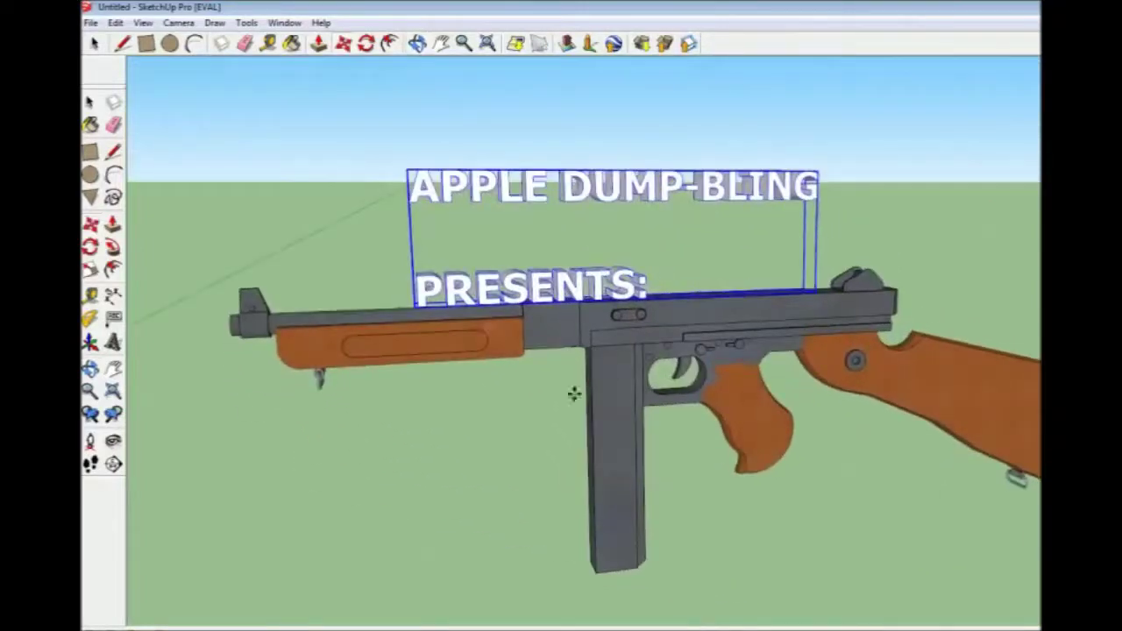
middle_click_drag(589, 264, 485, 234)
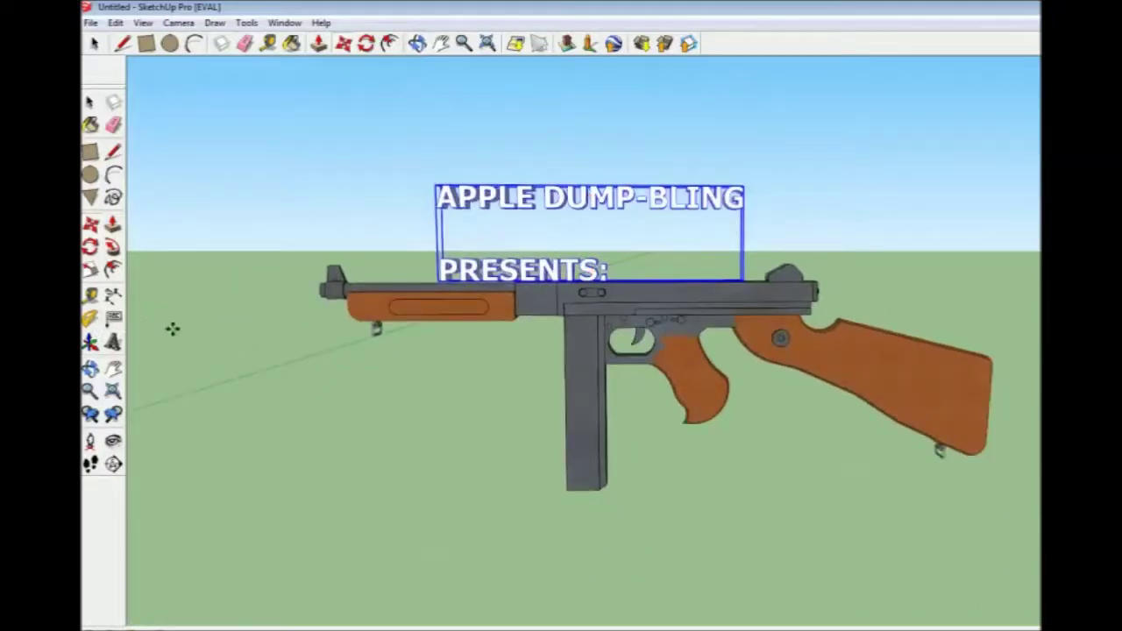
middle_click_drag(412, 246, 1013, 260)
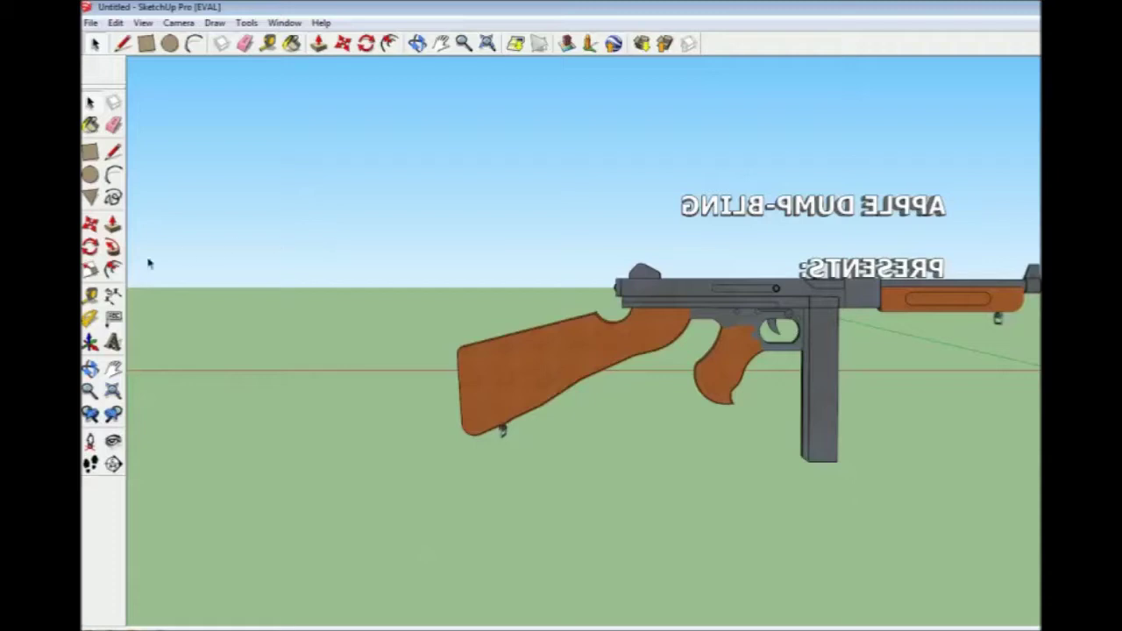
scroll(149, 263, "down", 1)
scroll(163, 274, "down", 1)
scroll(318, 279, "up", 4)
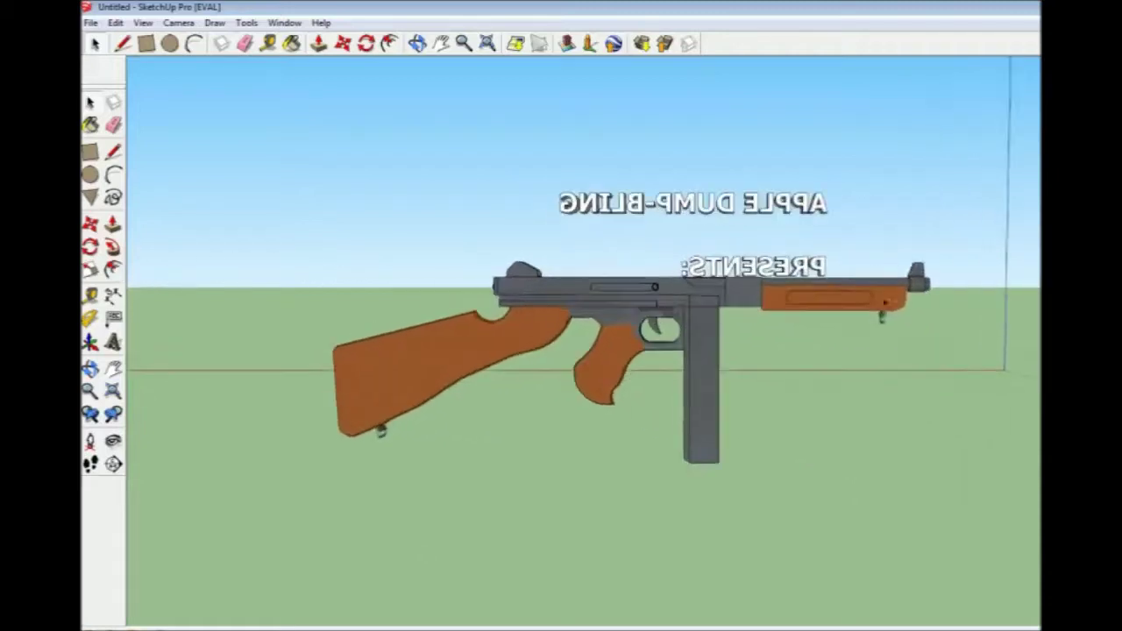
left_click(114, 342)
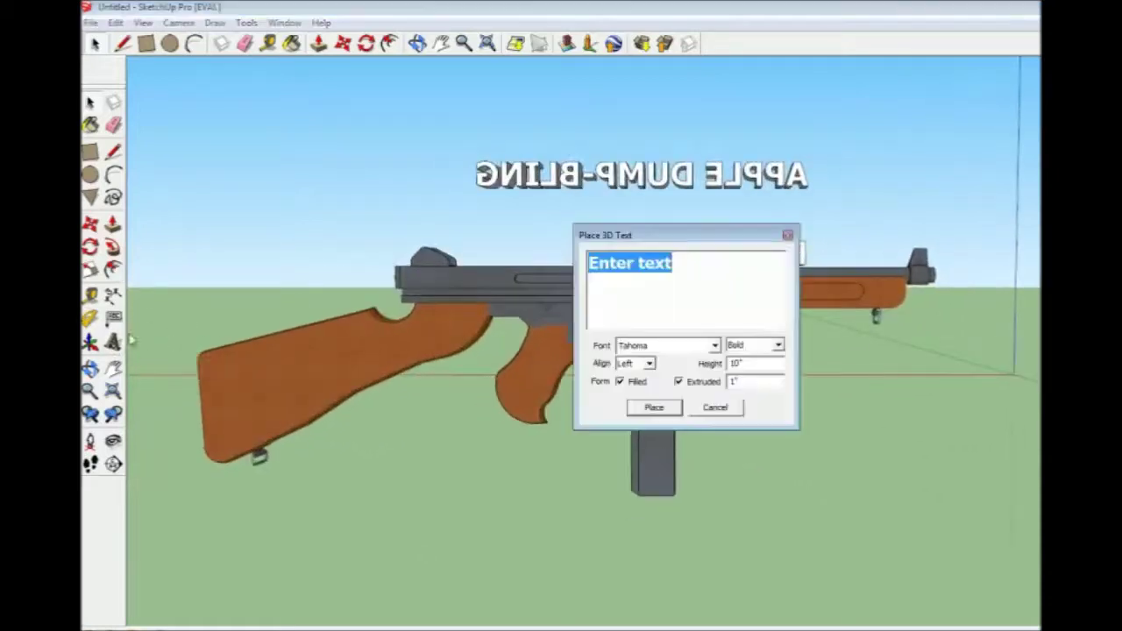
Step: Place 3D text 'LETS PLAY: PLANETSIDE 2' beside the gun and scale it down
type("LETS PLAY:")
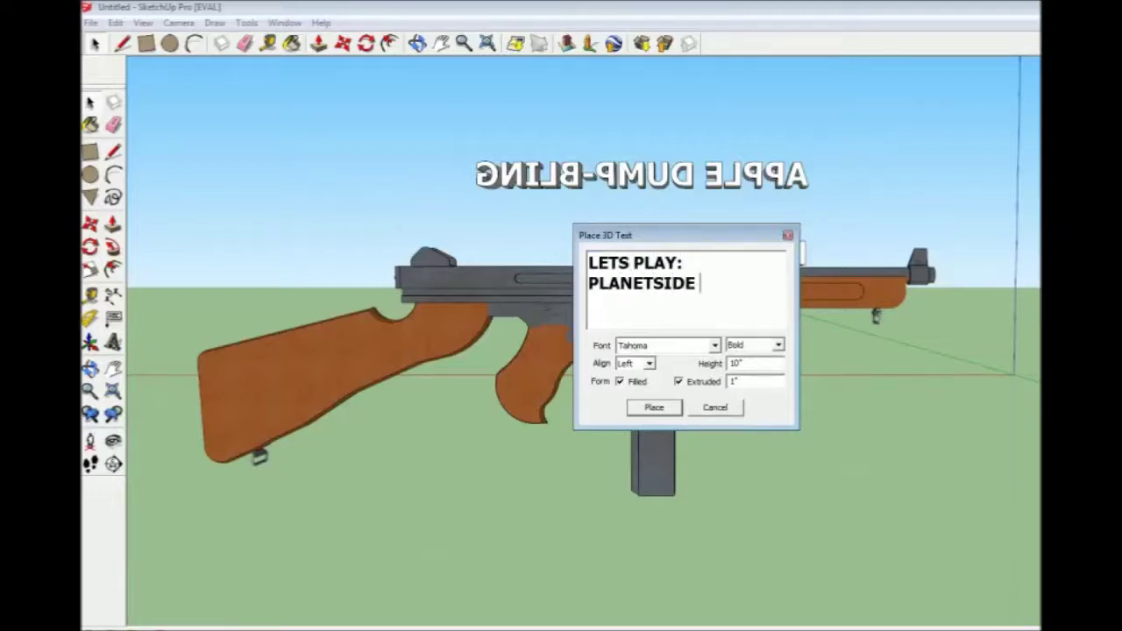
left_click(655, 409)
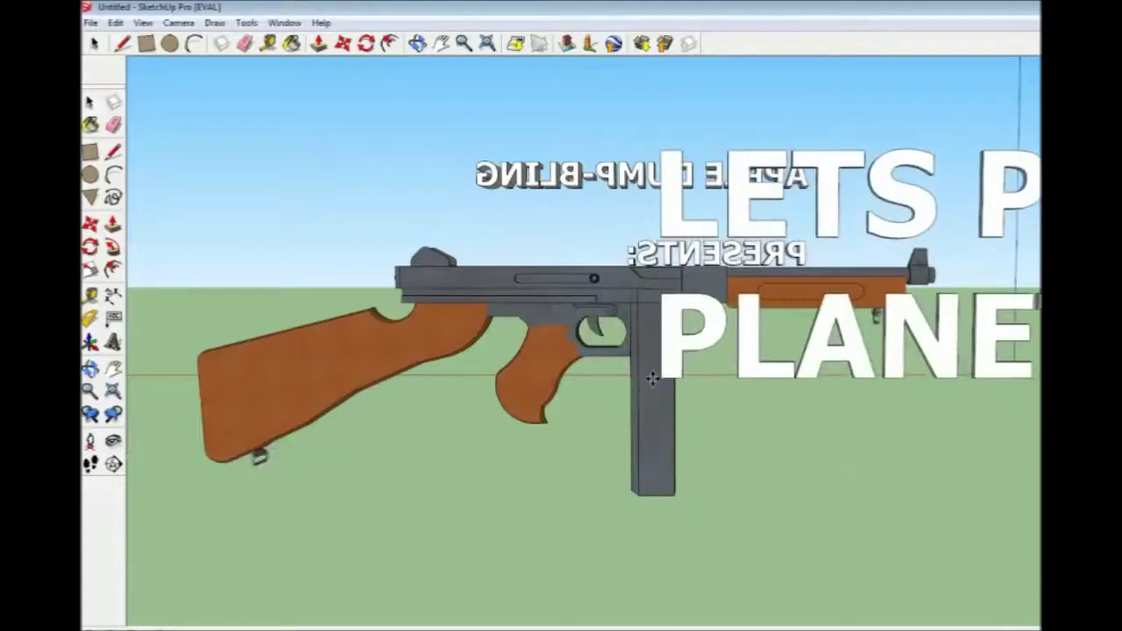
left_click(653, 379)
scroll(652, 379, "down", 2)
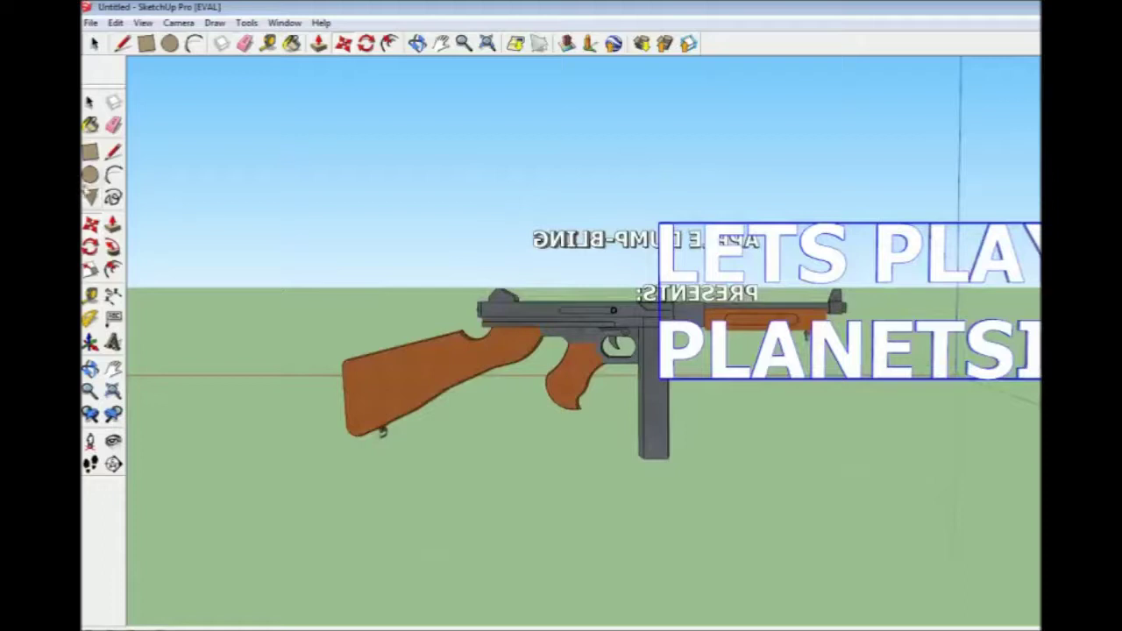
key("m")
left_click_drag(1039, 230, 837, 366)
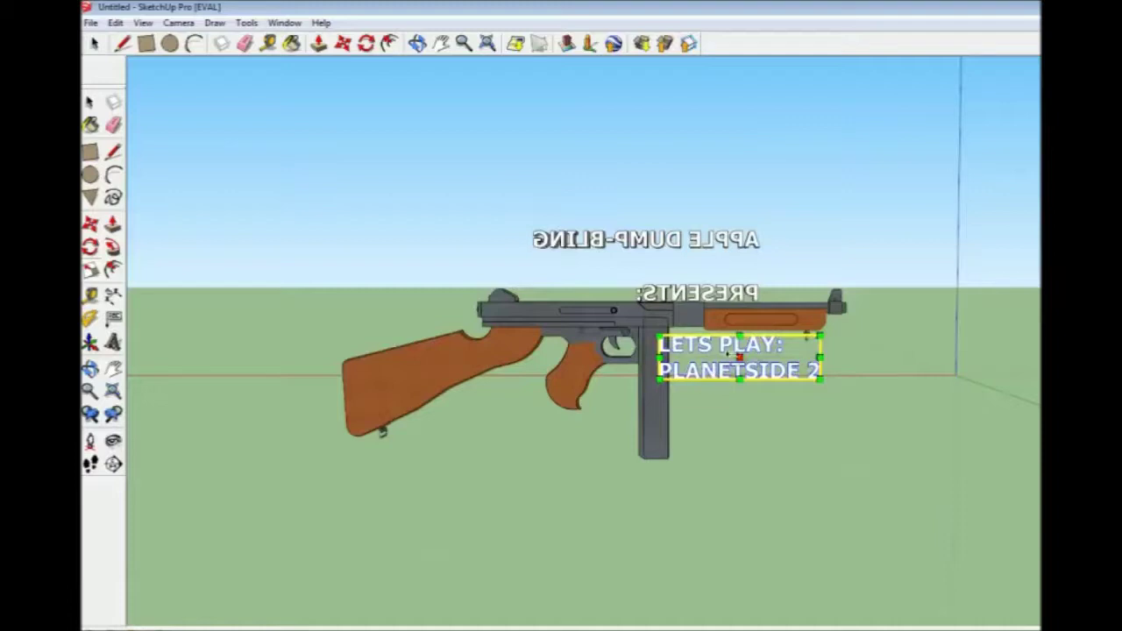
left_click_drag(739, 357, 741, 359)
Step: Narrow the LETS PLAY text and orbit to a side view of the gun
middle_click_drag(741, 360, 693, 391)
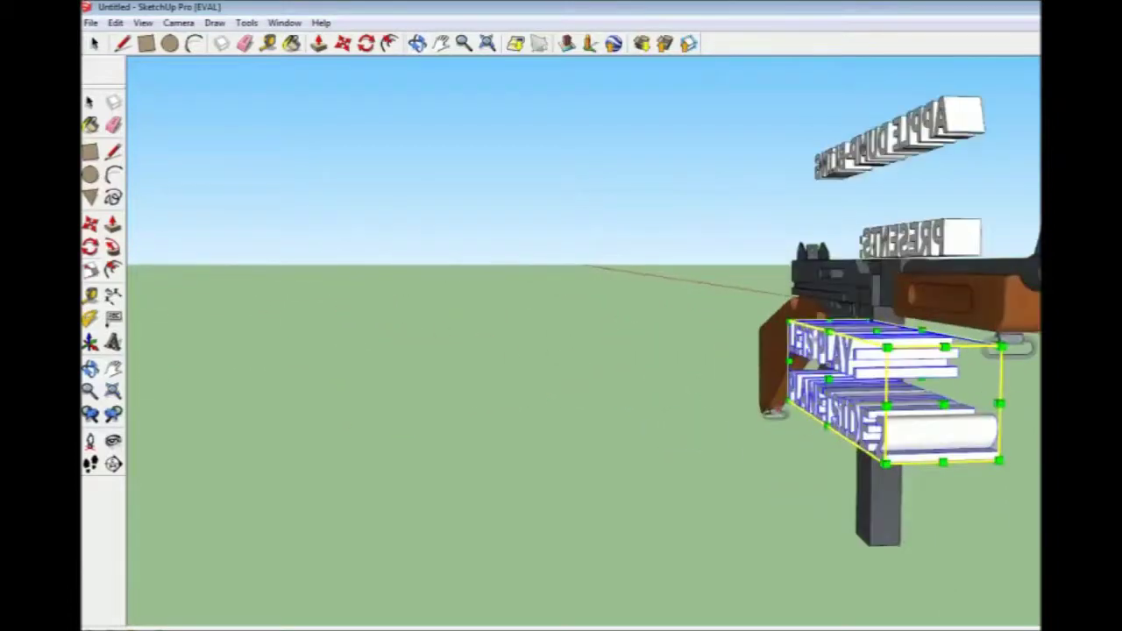
left_click_drag(828, 379, 912, 379)
middle_click_drag(911, 379, 193, 425)
middle_click_drag(496, 305, 801, 302)
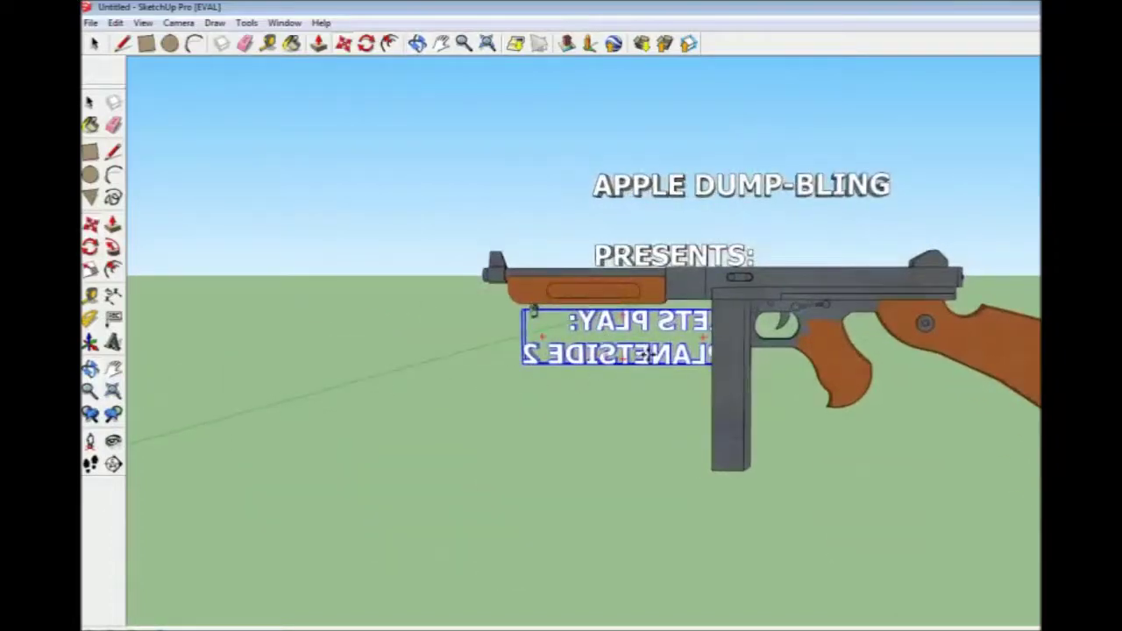
middle_click_drag(814, 166, 754, 248)
Step: Move the LETS PLAY text back against the gun's stock
left_click_drag(761, 342, 294, 388)
middle_click_drag(283, 295, 824, 289)
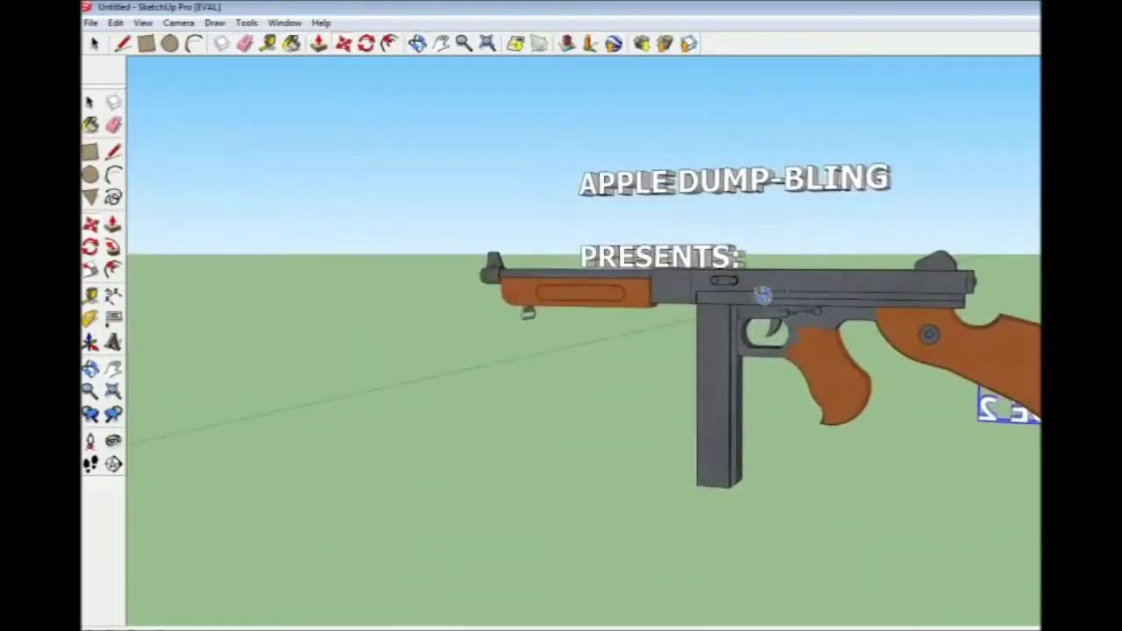
scroll(824, 287, "up", 3)
scroll(868, 285, "down", 2)
scroll(233, 313, "down", 2)
scroll(693, 284, "up", 5)
scroll(675, 274, "up", 3)
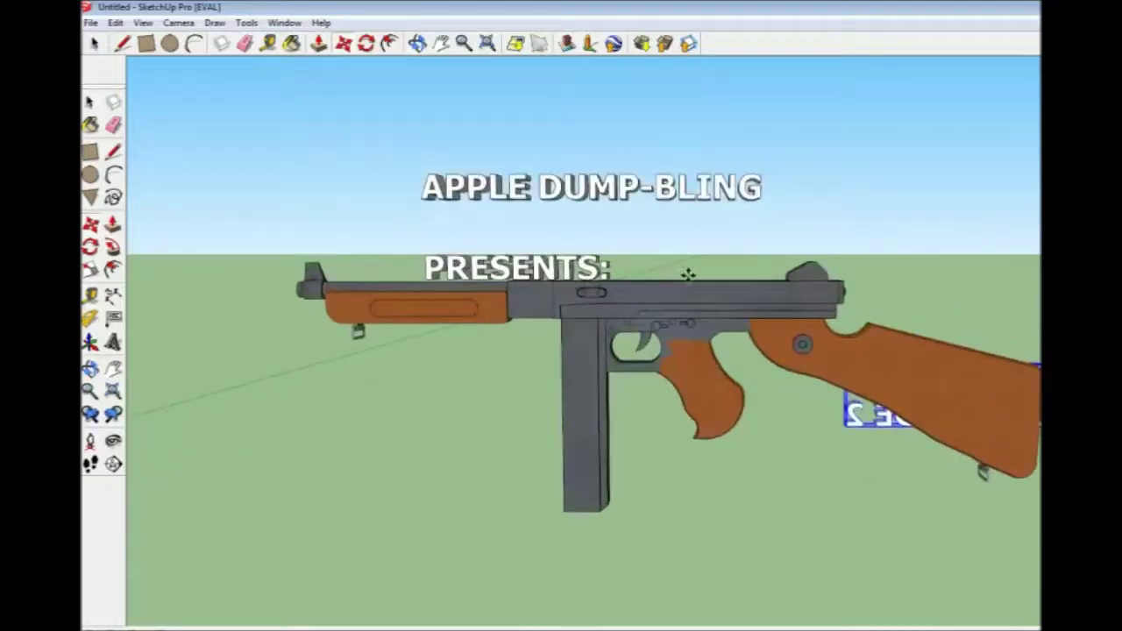
scroll(686, 270, "down", 3)
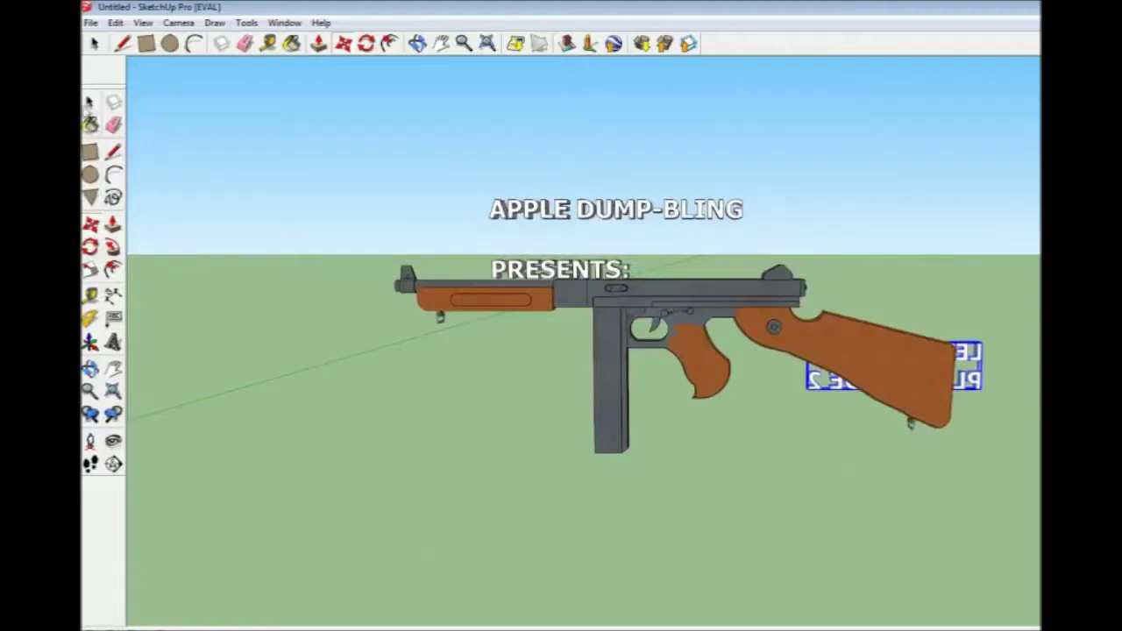
left_click(585, 217)
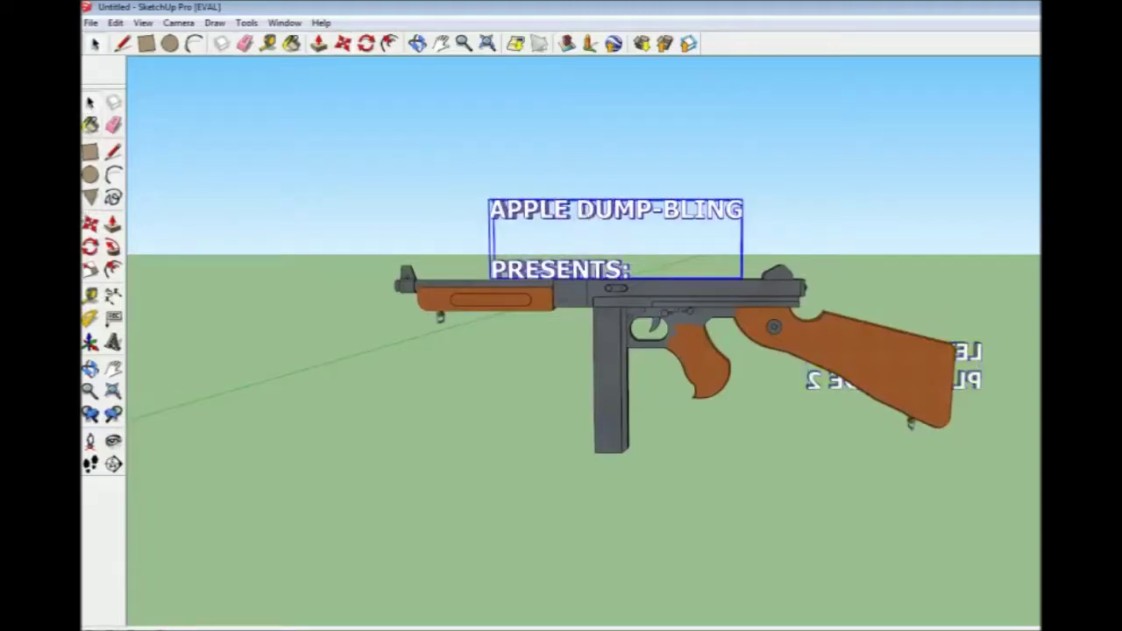
Step: Lift the APPLE DUMP-BLING PRESENTS: title slightly higher above the gun
key("m")
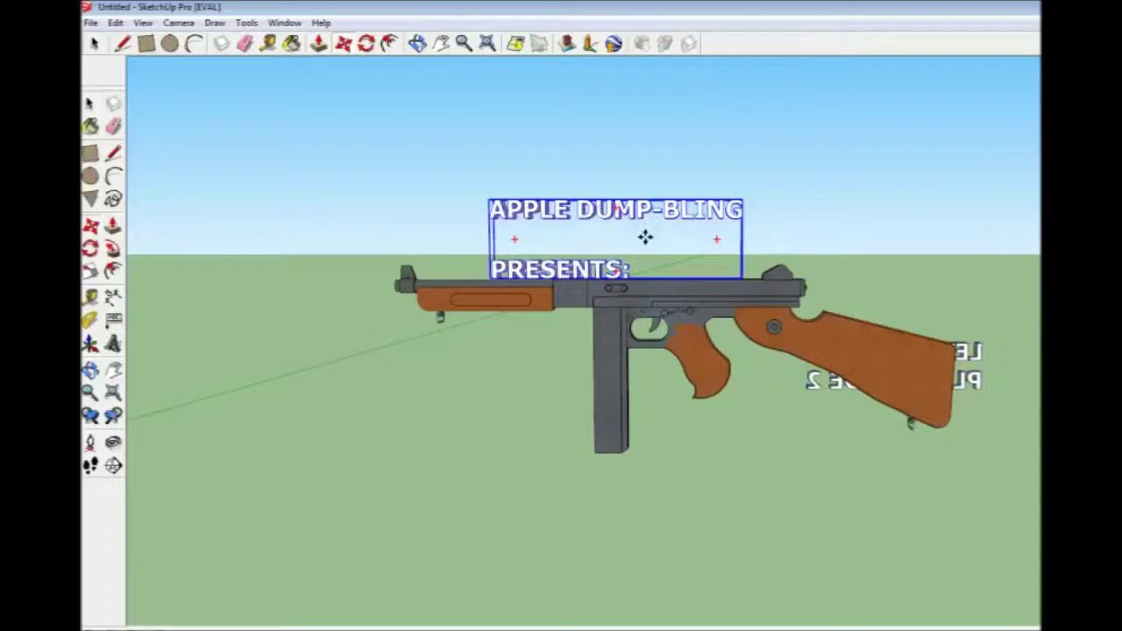
left_click(601, 217)
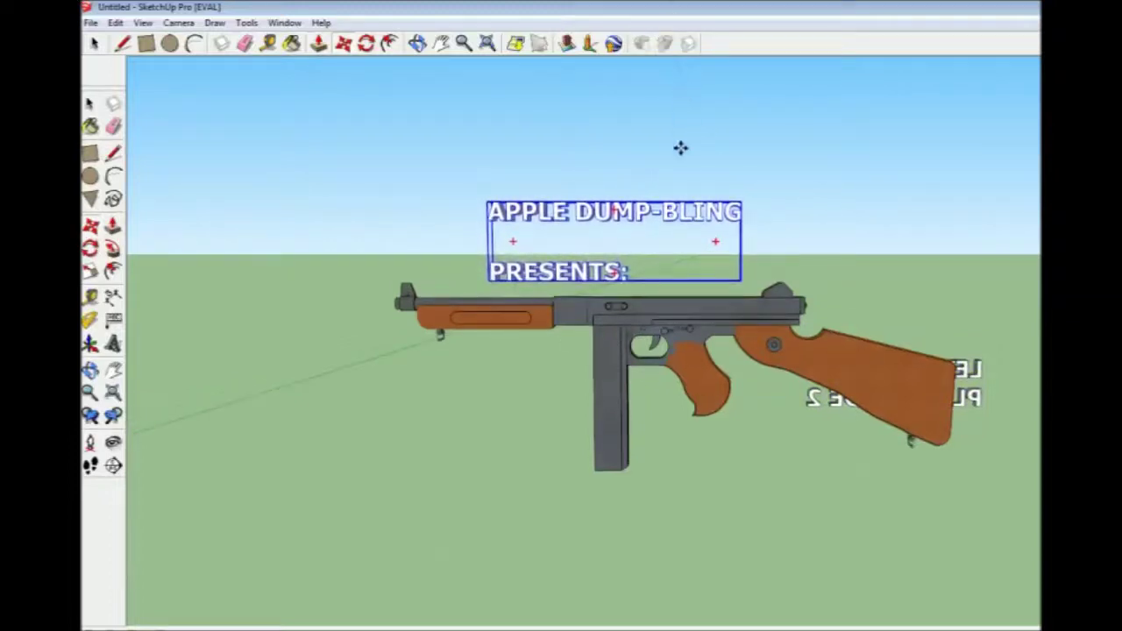
left_click(640, 274)
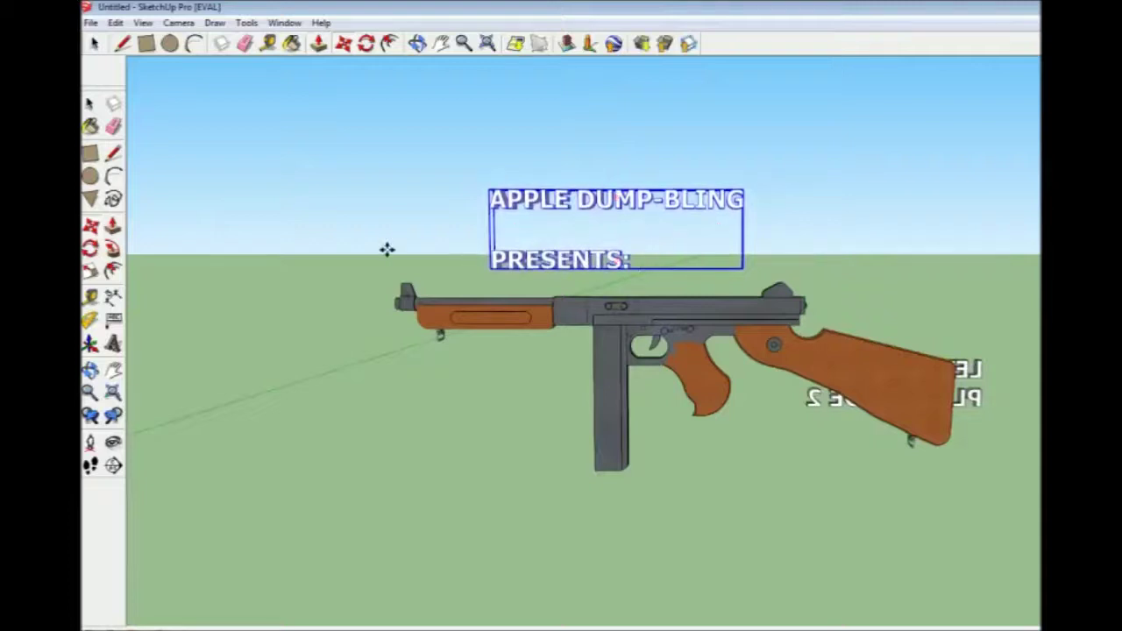
left_click(627, 338)
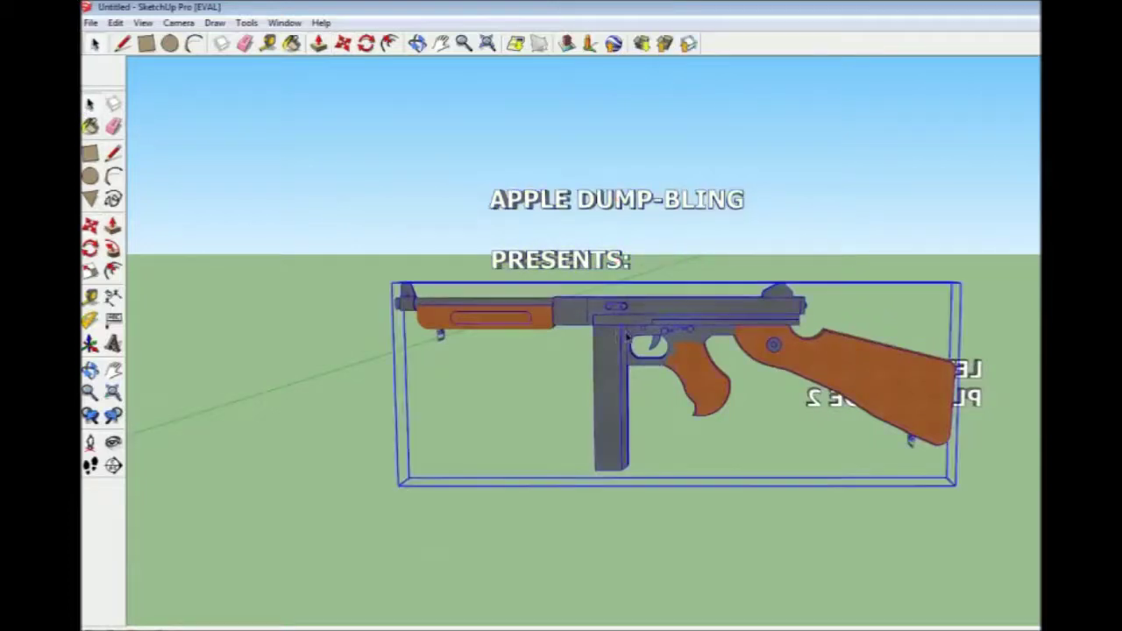
left_click(543, 207)
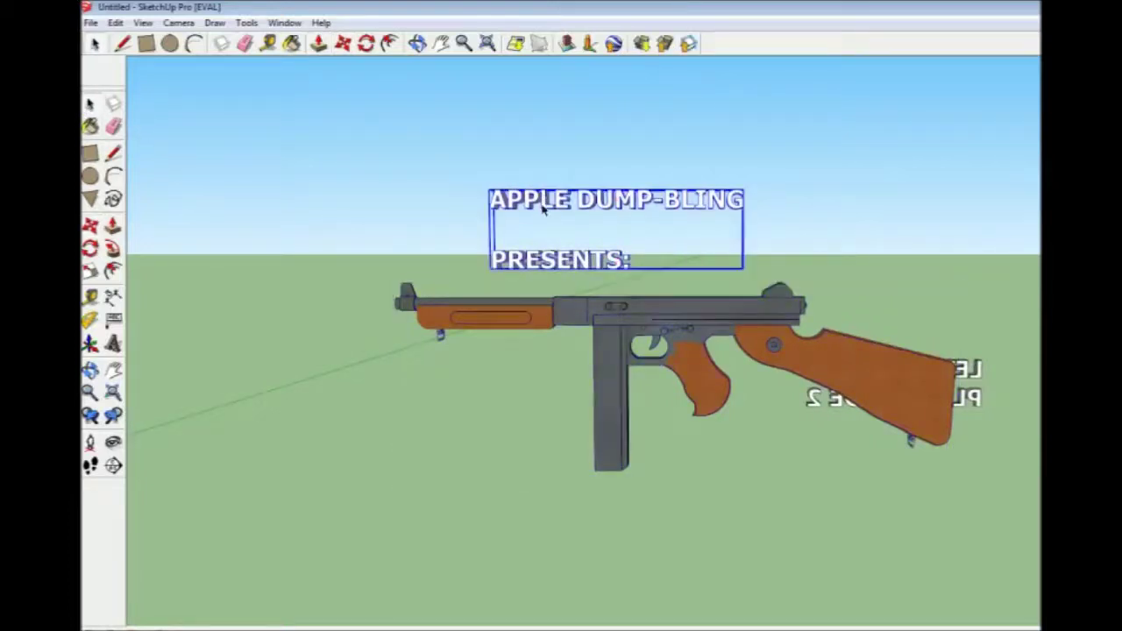
Step: Move the title to sit above the barrel end and orbit to check placement
key("m")
left_click(593, 263)
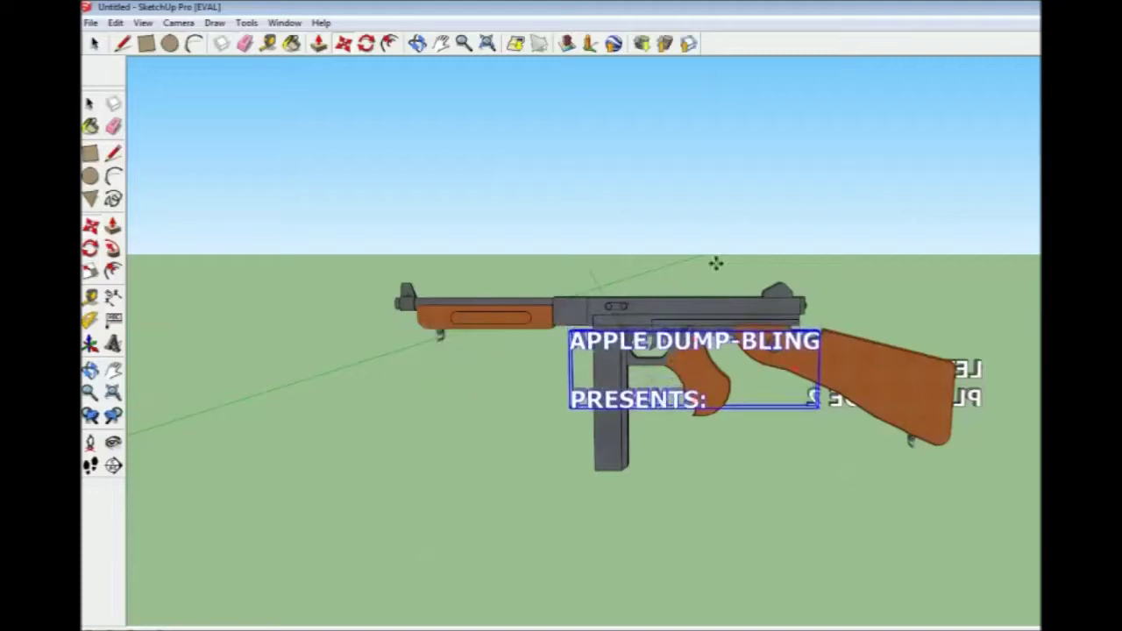
middle_click_drag(426, 266, 739, 379)
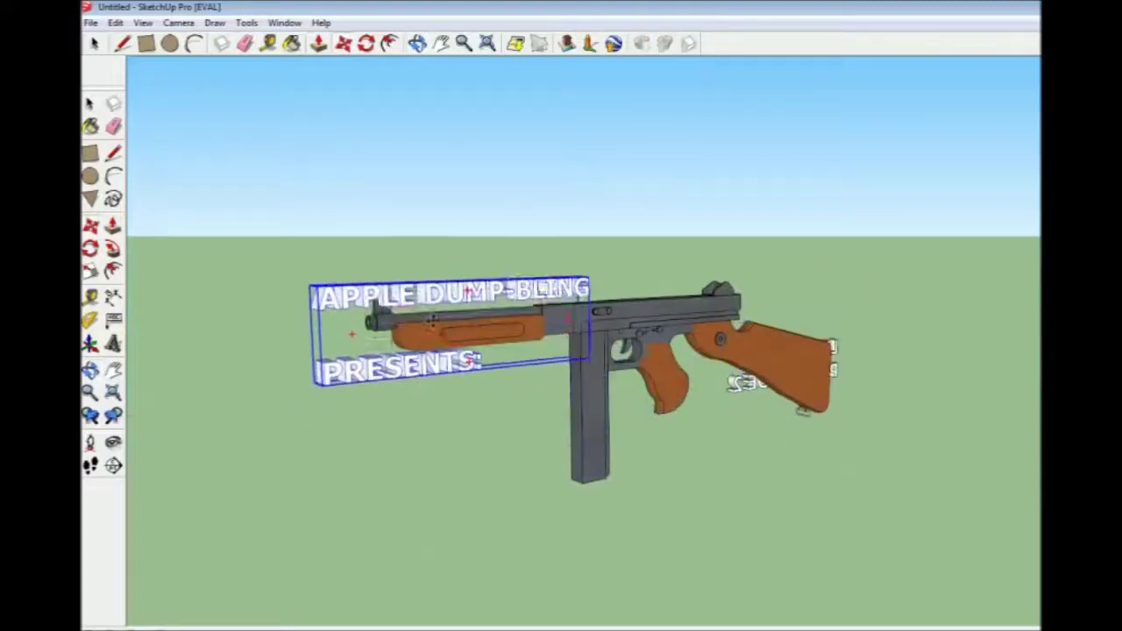
middle_click_drag(338, 326, 310, 313)
middle_click_drag(449, 290, 427, 321)
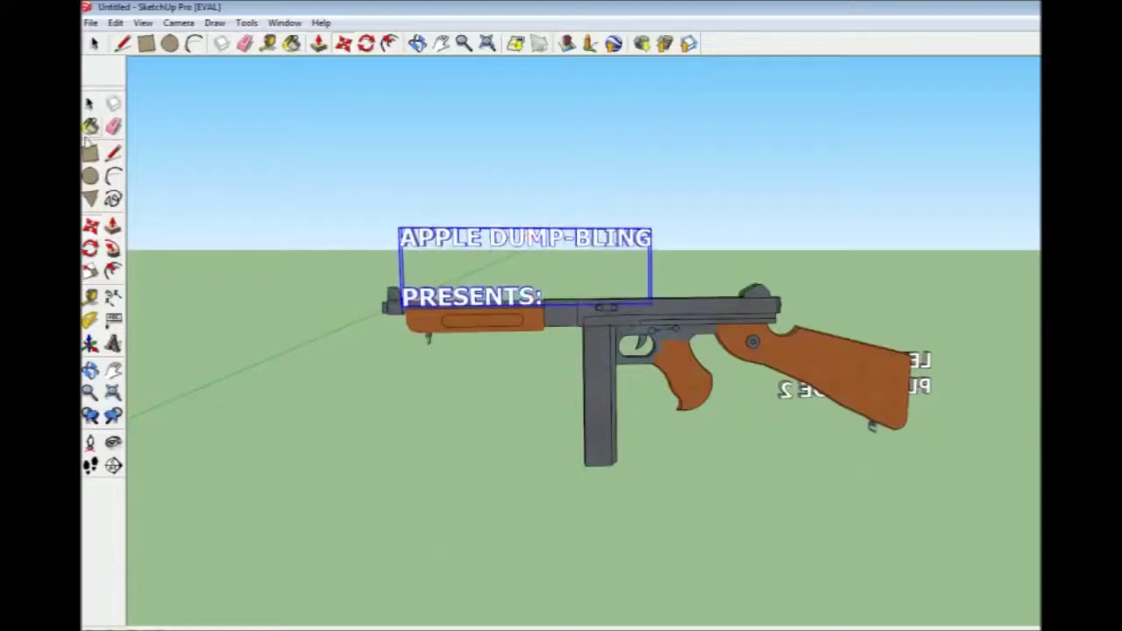
left_click(453, 246)
middle_click_drag(526, 276, 638, 246)
middle_click_drag(497, 287, 496, 235)
middle_click_drag(882, 306, 607, 221)
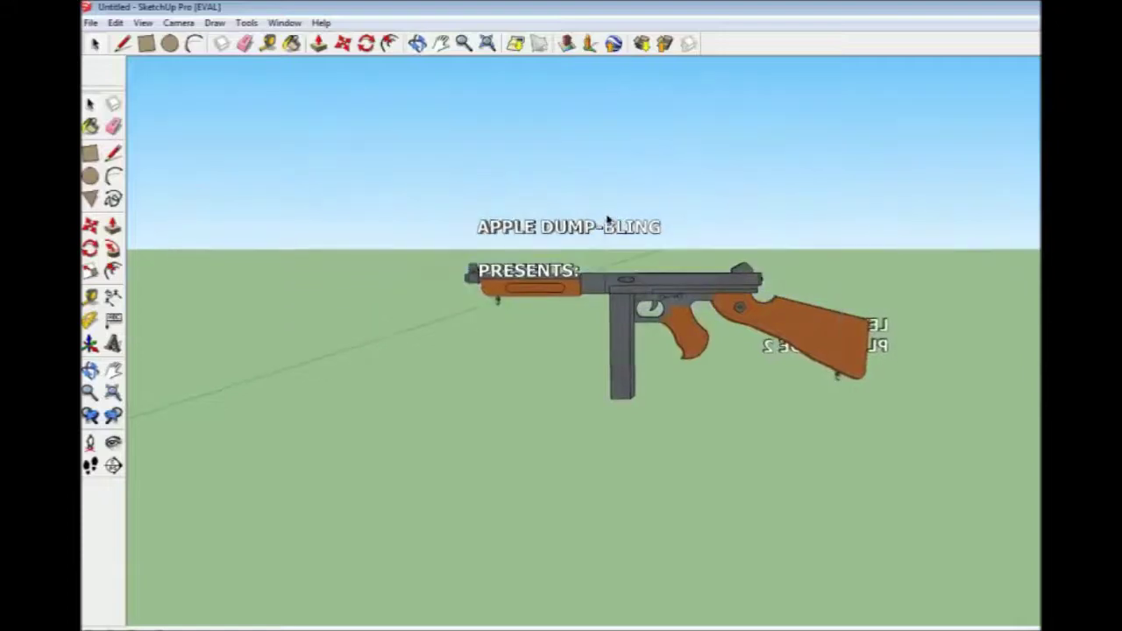
Step: Set the scene delay to 3 seconds, keeping 2-second scene transitions enabled
left_click(142, 22)
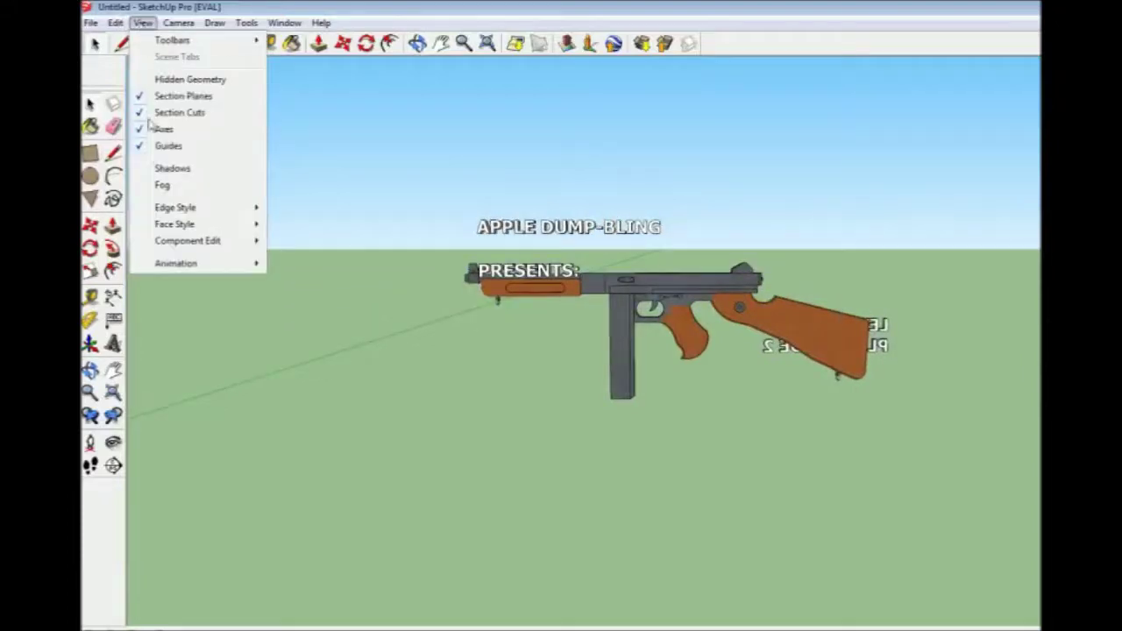
mouse_move(188, 262)
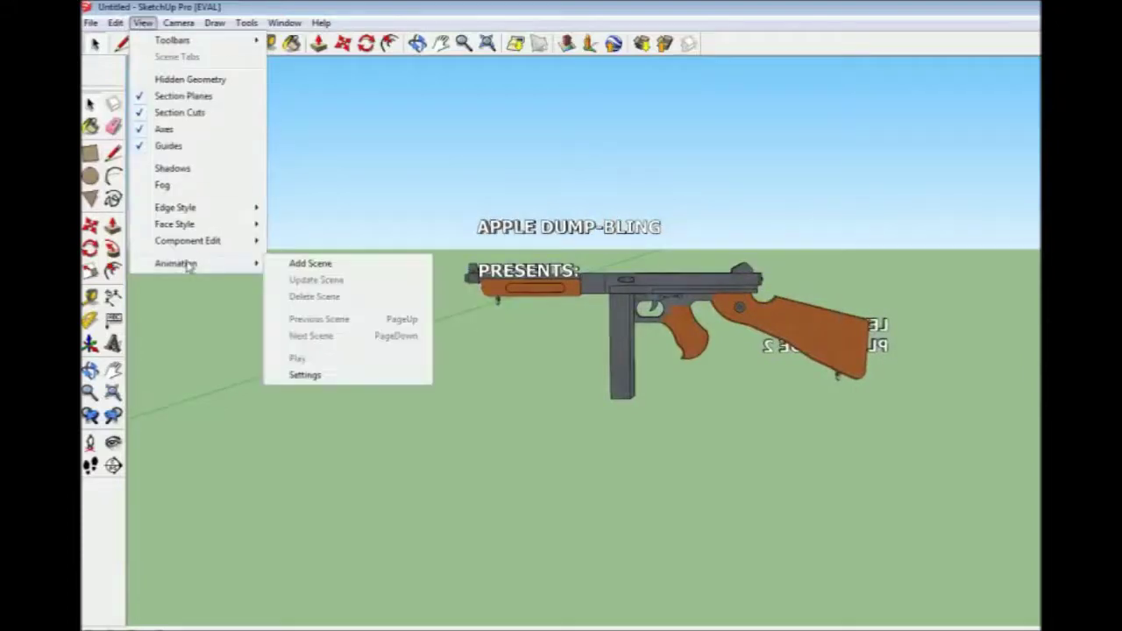
left_click(305, 376)
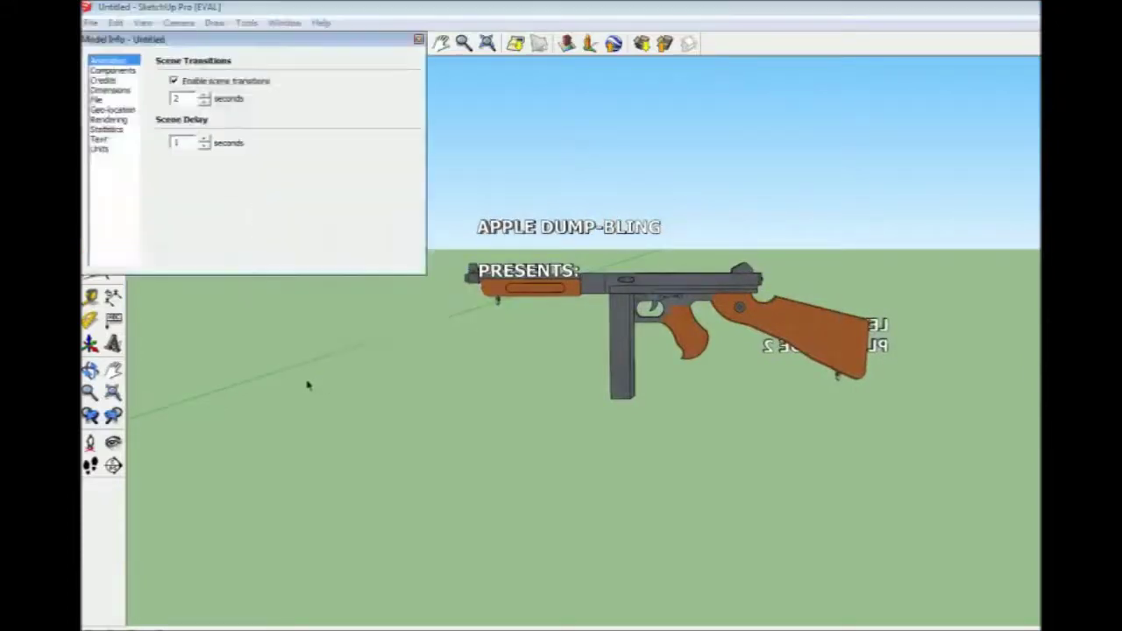
double_click(204, 140)
left_click(419, 41)
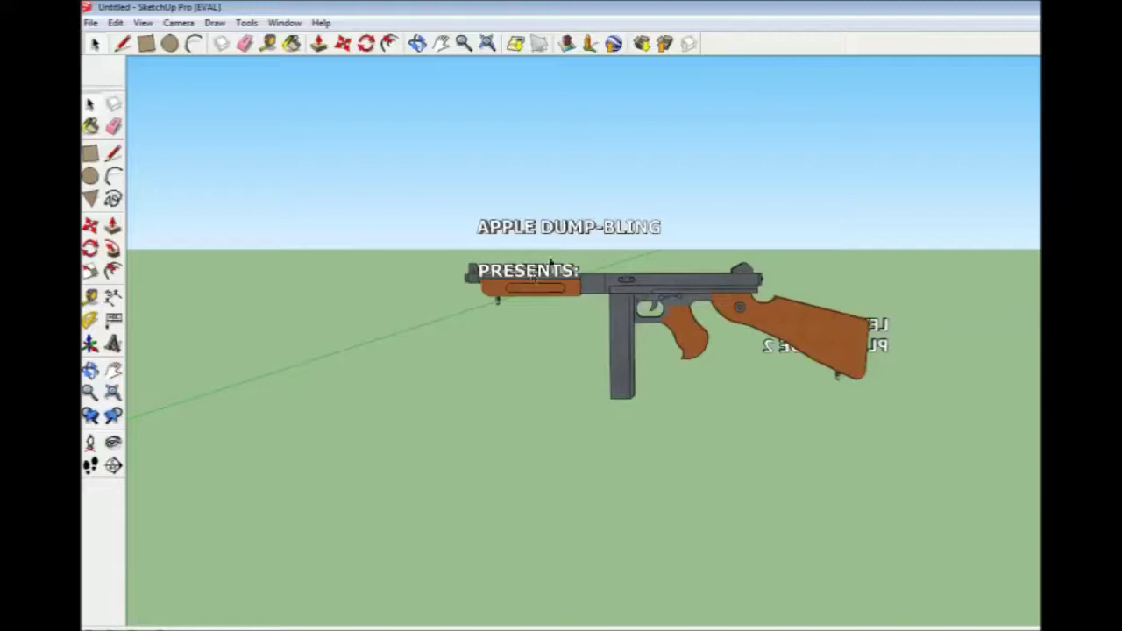
scroll(532, 276, "up", 2)
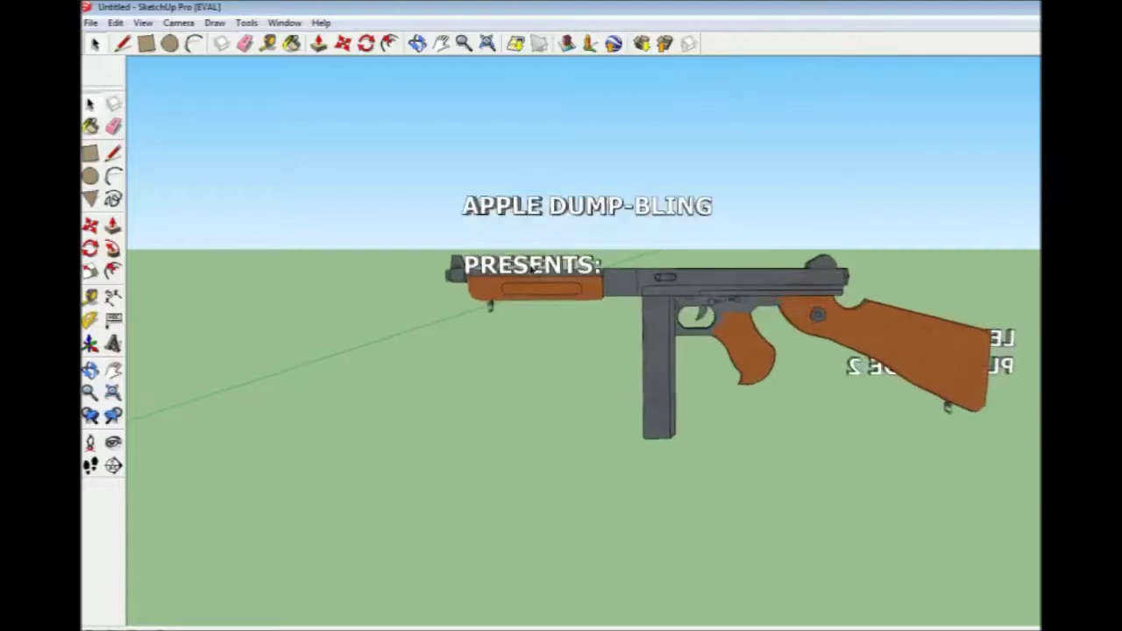
Step: Save the zoomed-in side view of the titled gun as Scene 1
left_click(142, 23)
mouse_move(183, 266)
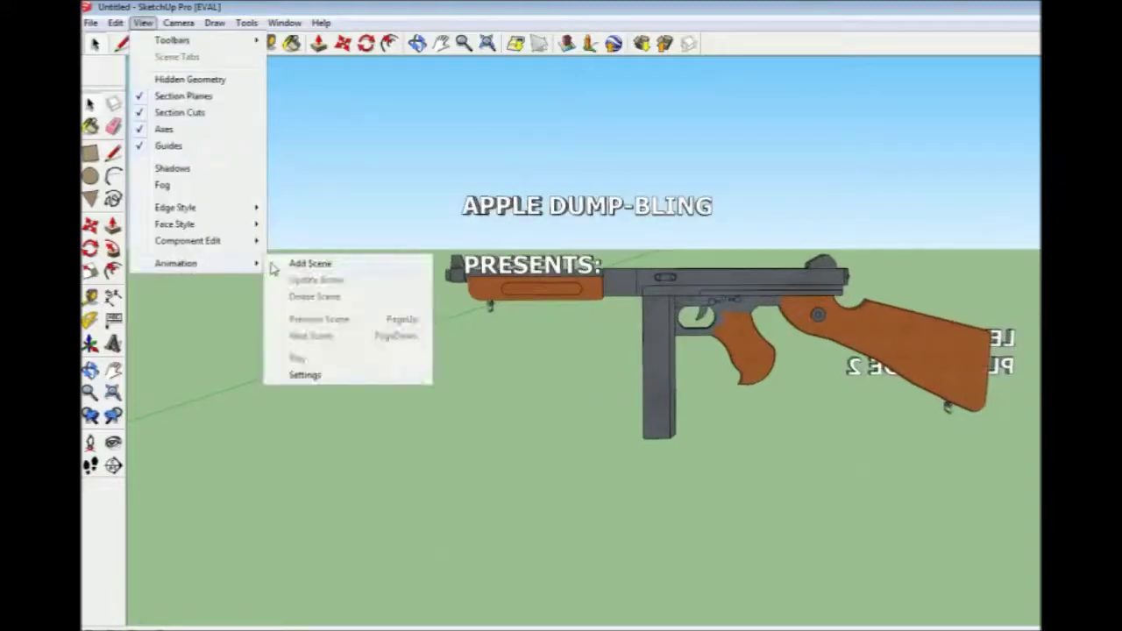
left_click(314, 267)
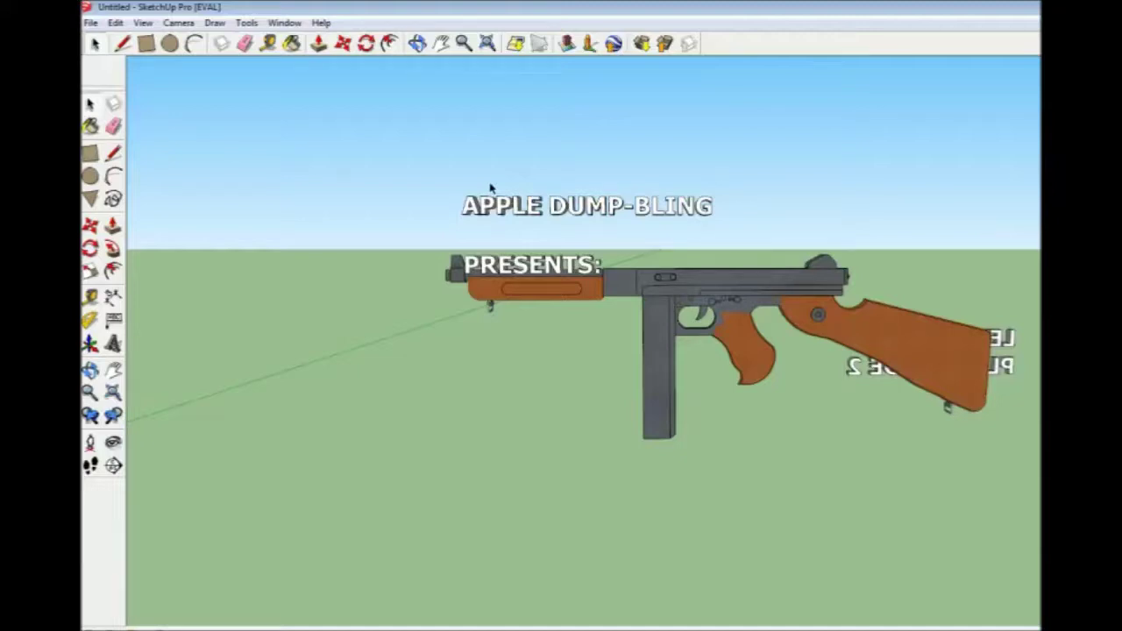
Step: Show the scene tabs, orbit away, and return the camera to Scene 1
left_click(142, 22)
mouse_move(169, 265)
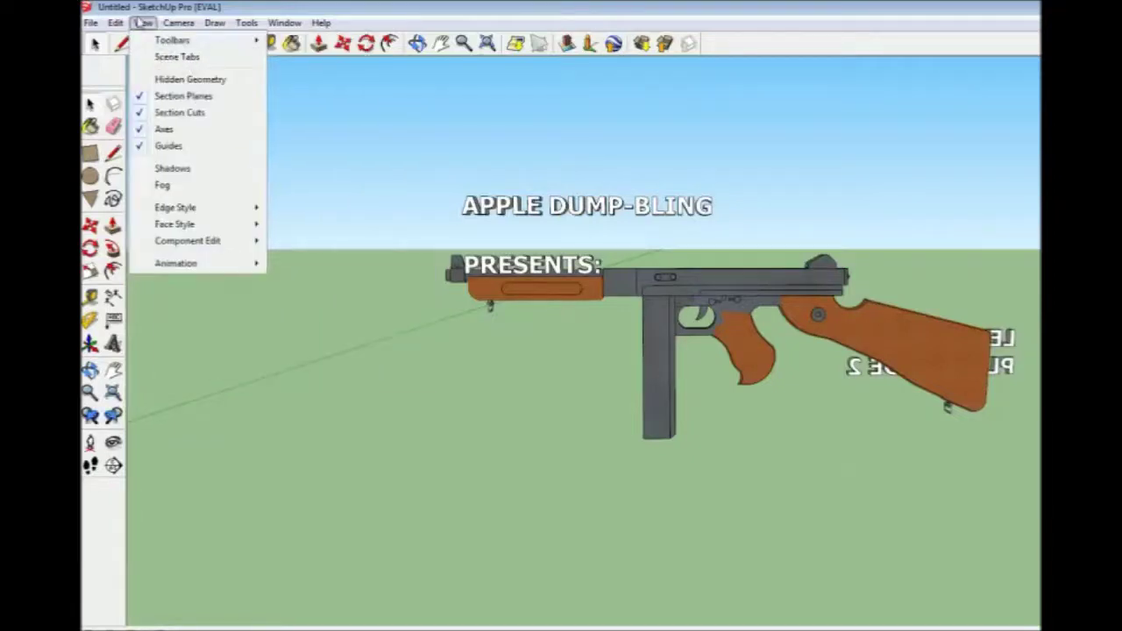
left_click(175, 58)
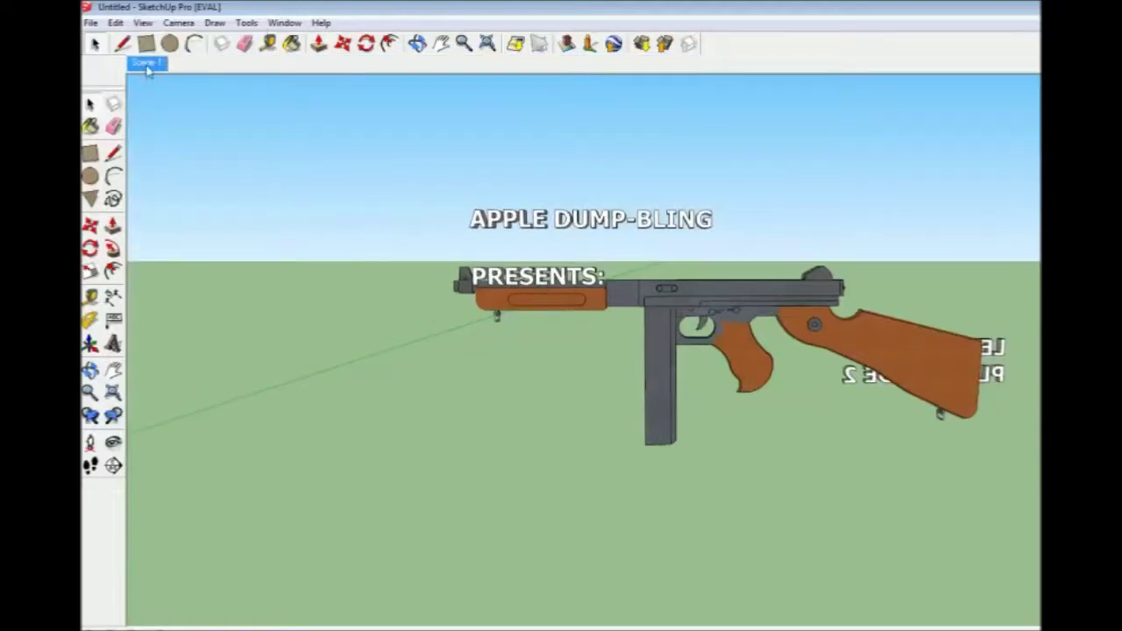
middle_click_drag(465, 180, 745, 191)
left_click(154, 65)
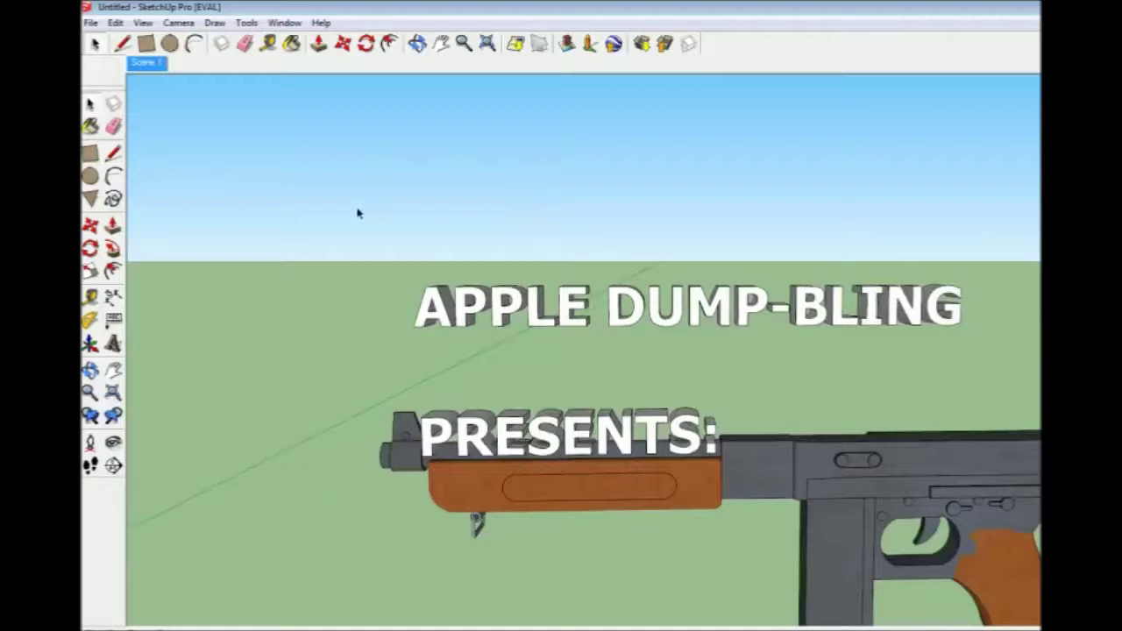
Step: Add the close-up of the title text as Scene 2 and compare it with Scene 1
right_click(153, 66)
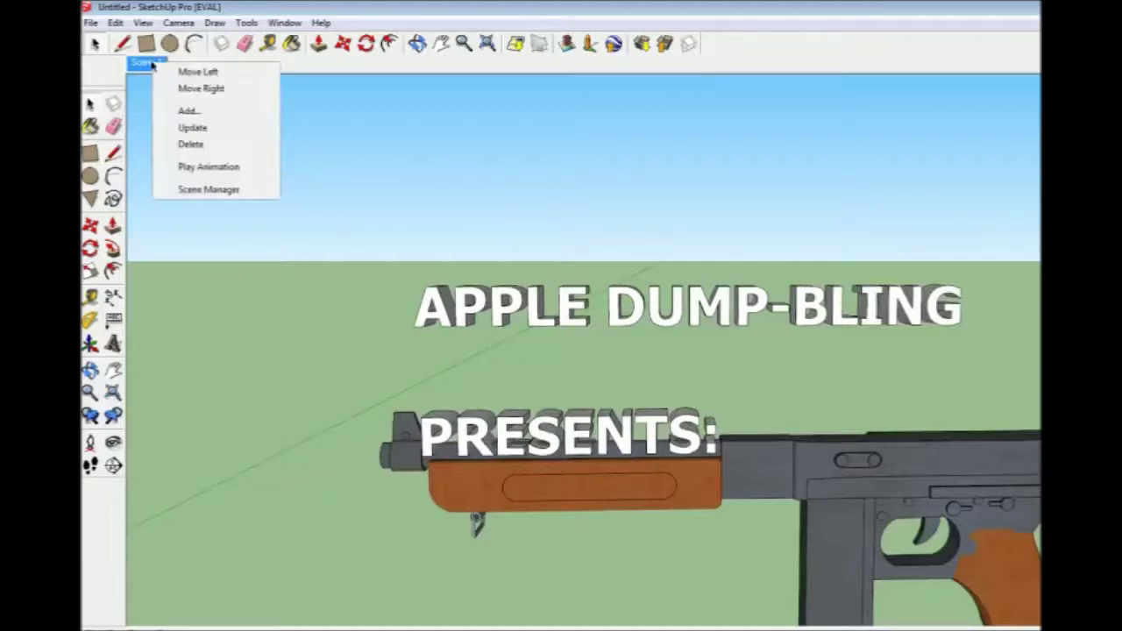
left_click(187, 113)
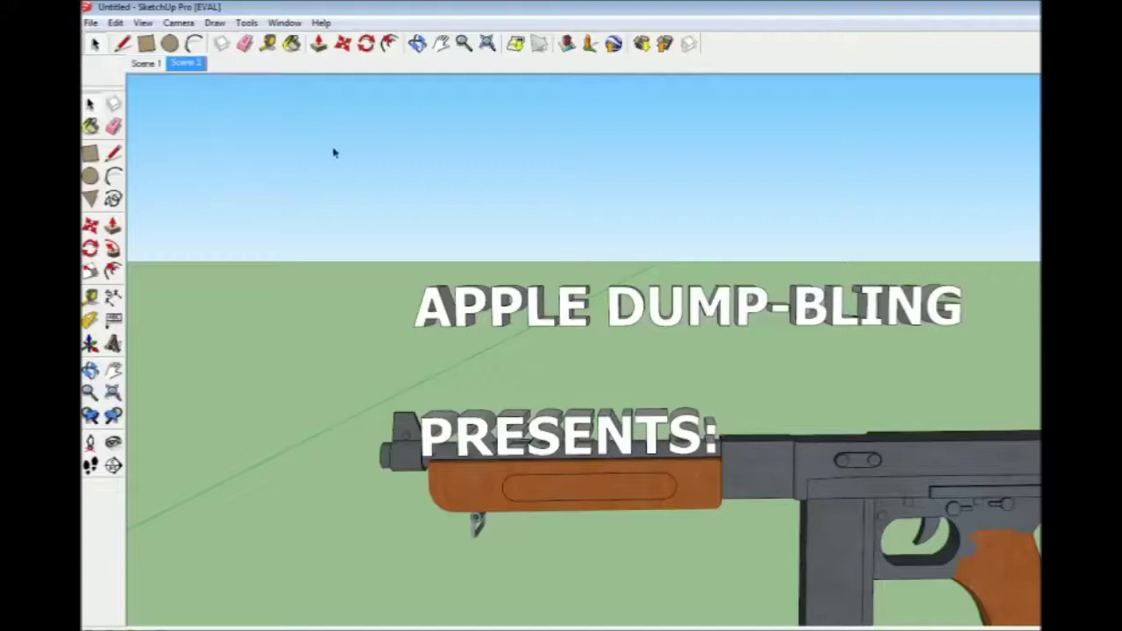
left_click(143, 66)
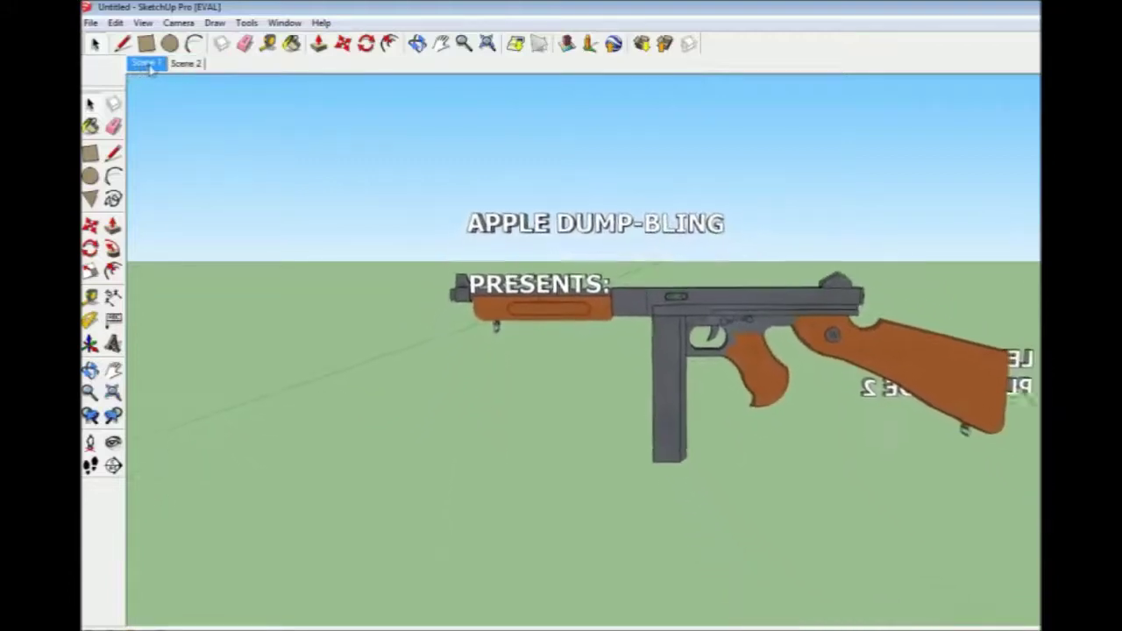
left_click(185, 64)
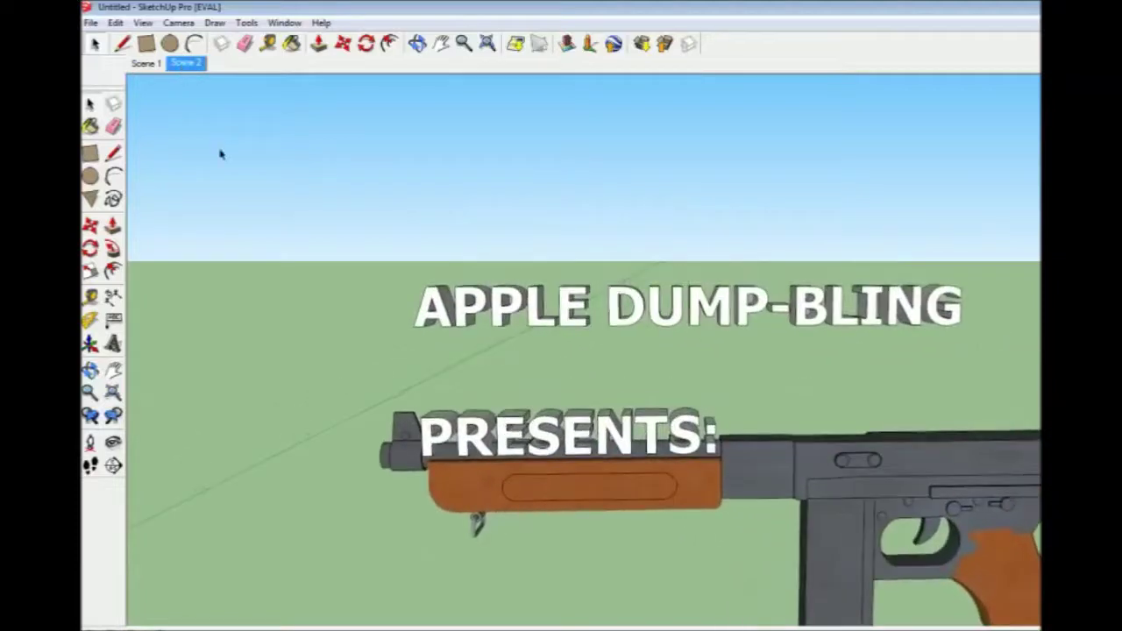
Step: Save an upward-tilted view of the title as Scene 3 and preview Scenes 1–3
middle_click_drag(870, 277, 923, 278)
left_click(142, 23)
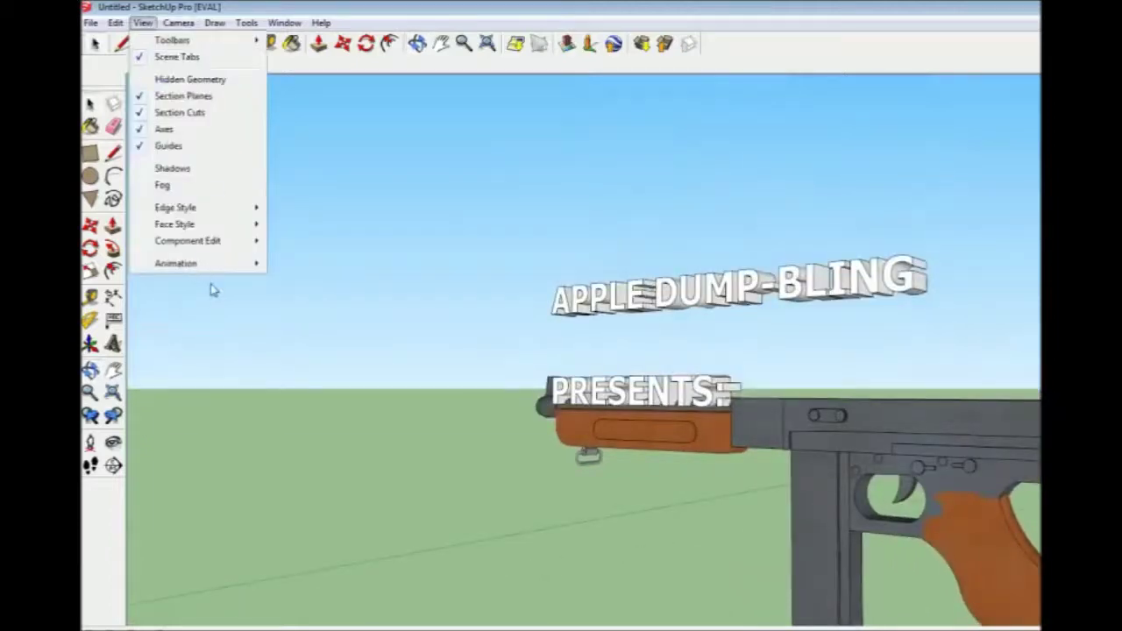
mouse_move(200, 266)
left_click(311, 263)
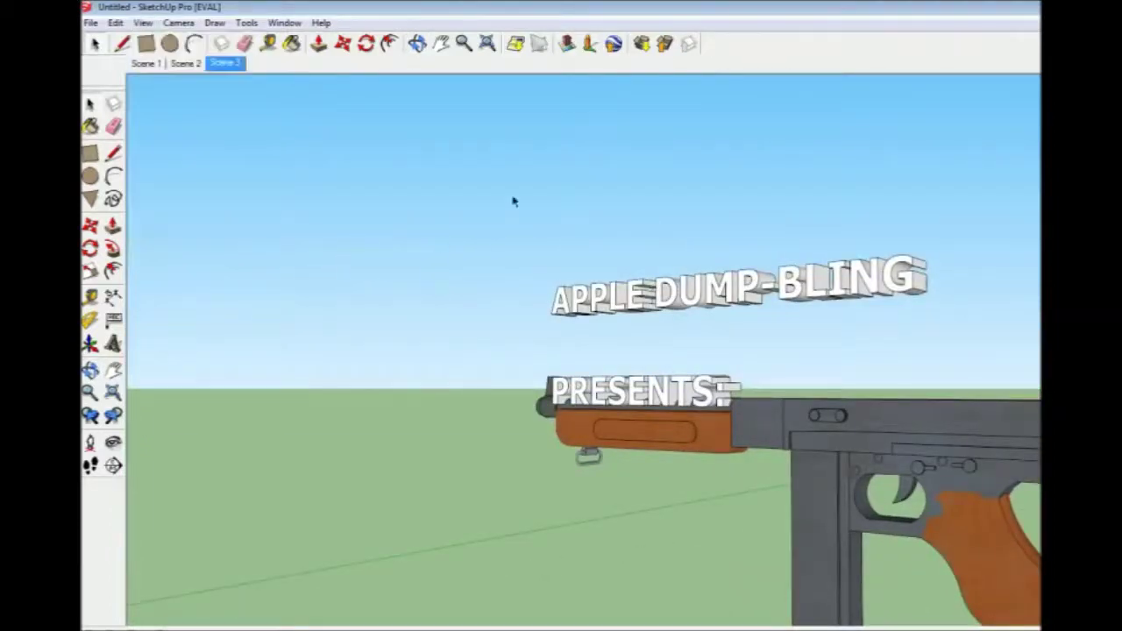
left_click(162, 63)
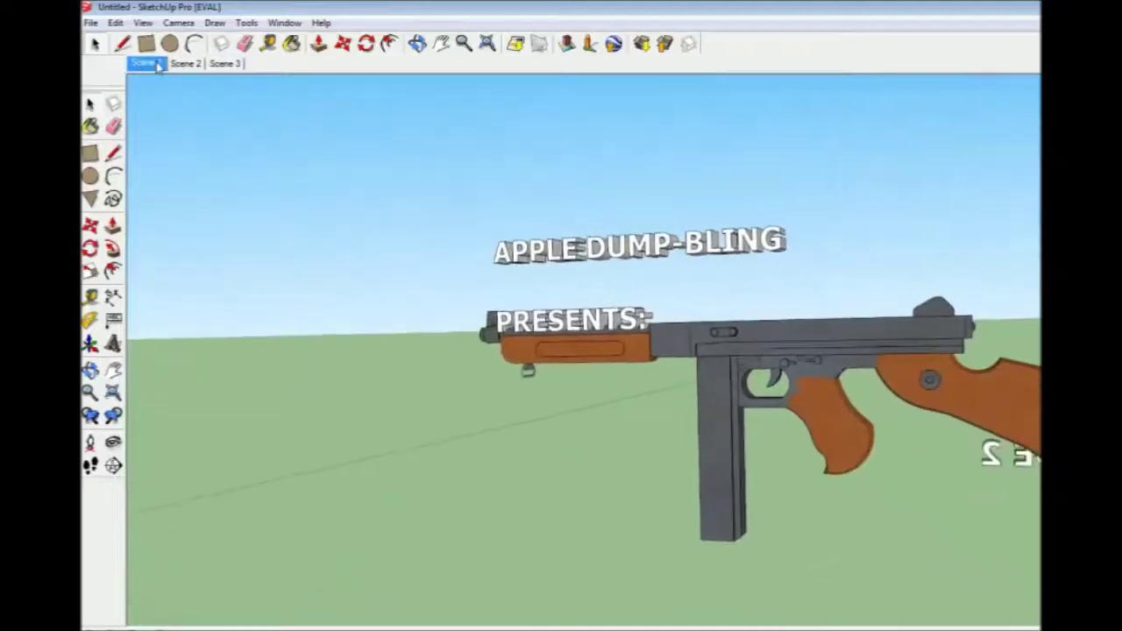
left_click(188, 63)
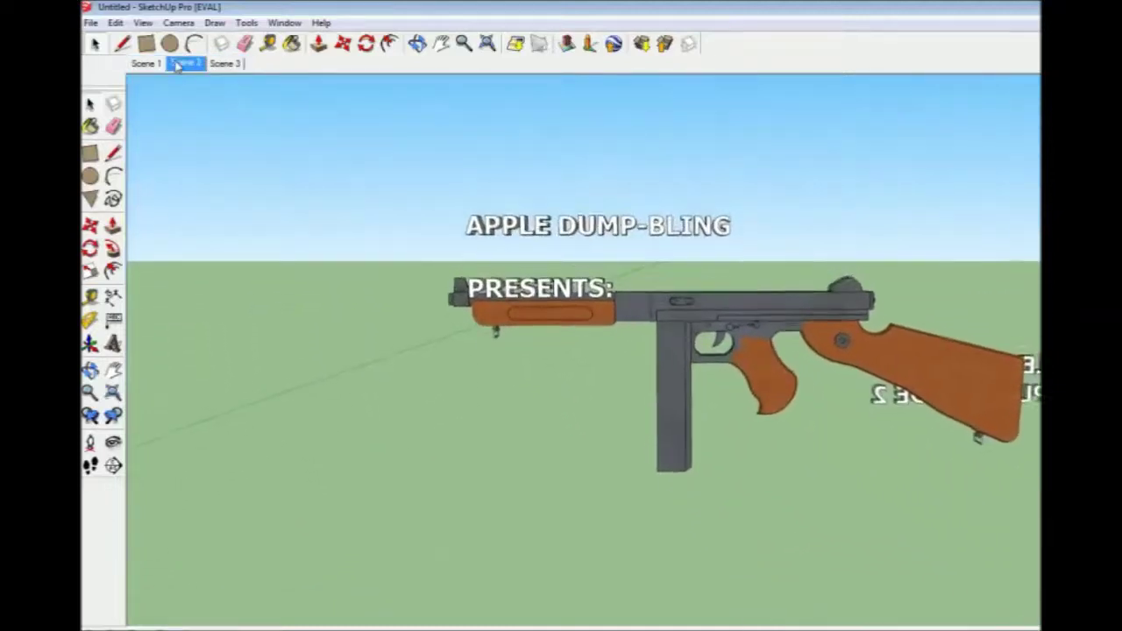
left_click(228, 64)
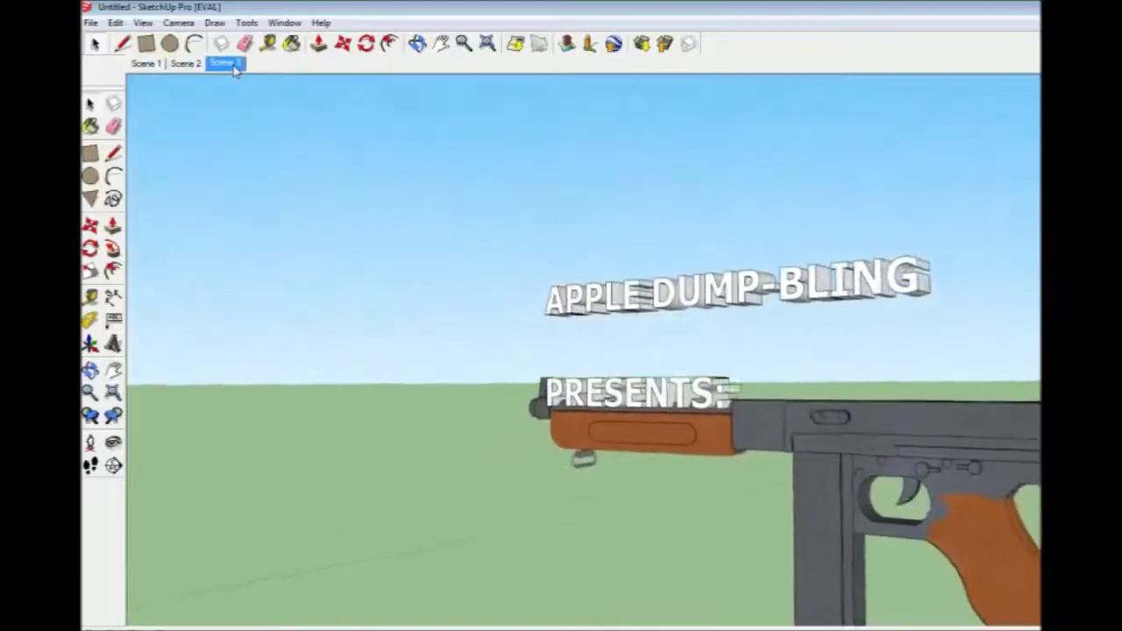
middle_click_drag(768, 249, 745, 238)
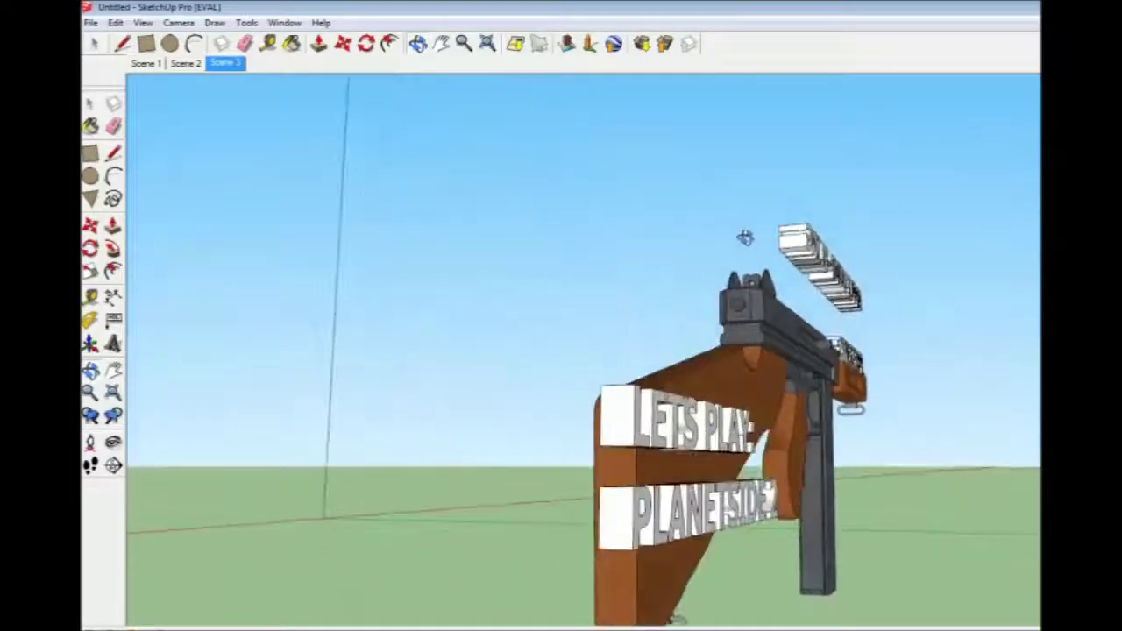
Step: Add Scenes 4 to 7, orbiting to new angles around the LETS PLAY text
right_click(230, 65)
left_click(275, 112)
middle_click_drag(532, 213, 345, 160)
right_click(278, 66)
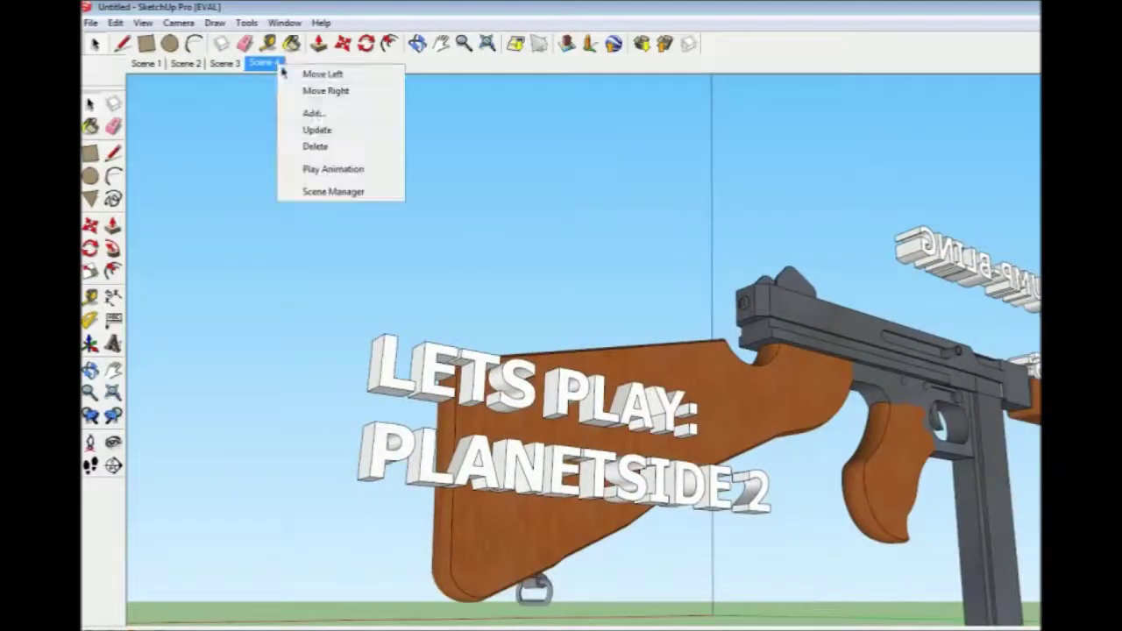
left_click(313, 115)
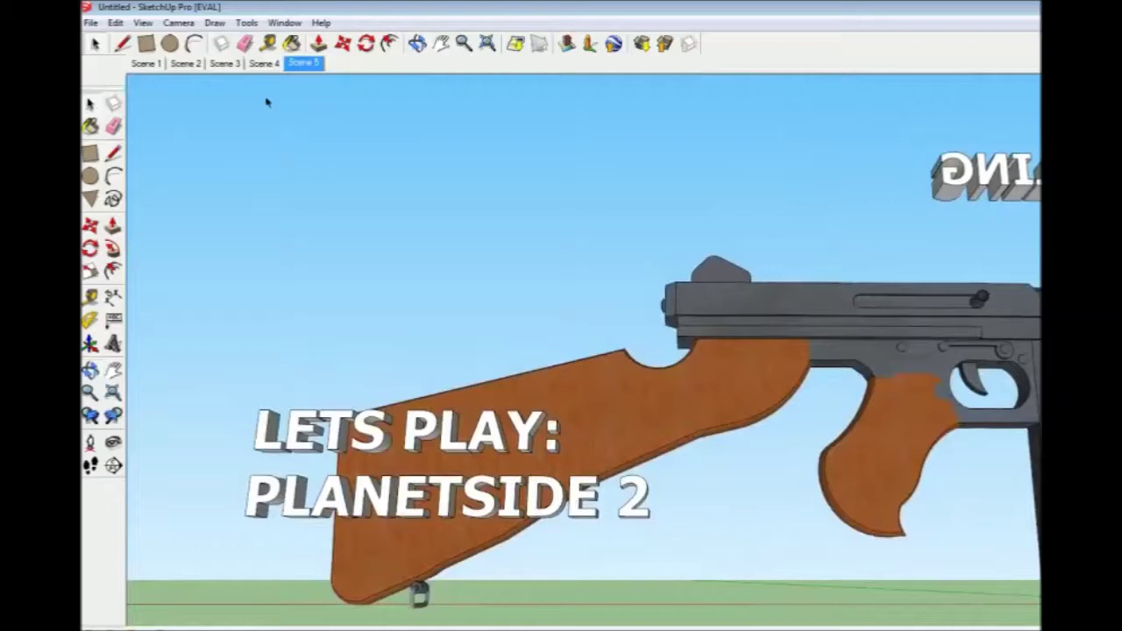
right_click(303, 63)
left_click(336, 114)
middle_click_drag(591, 183, 511, 246)
right_click(339, 67)
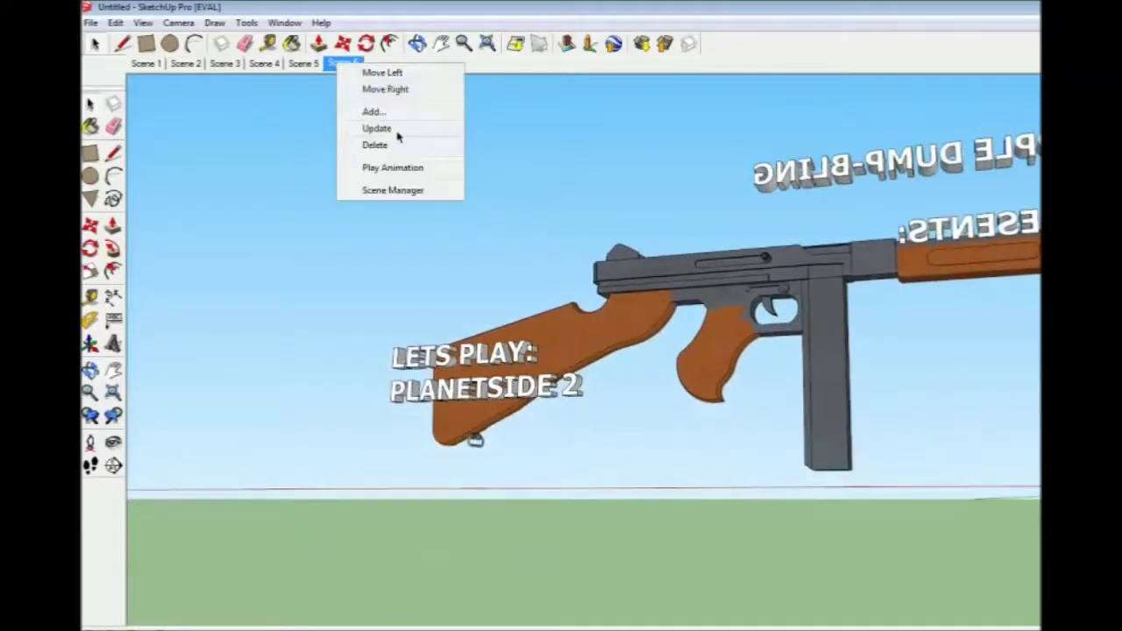
left_click(373, 111)
Step: Add Scenes 8 to 11: gun facing camera, down the muzzle, side view, gun with title
middle_click_drag(555, 176, 517, 279)
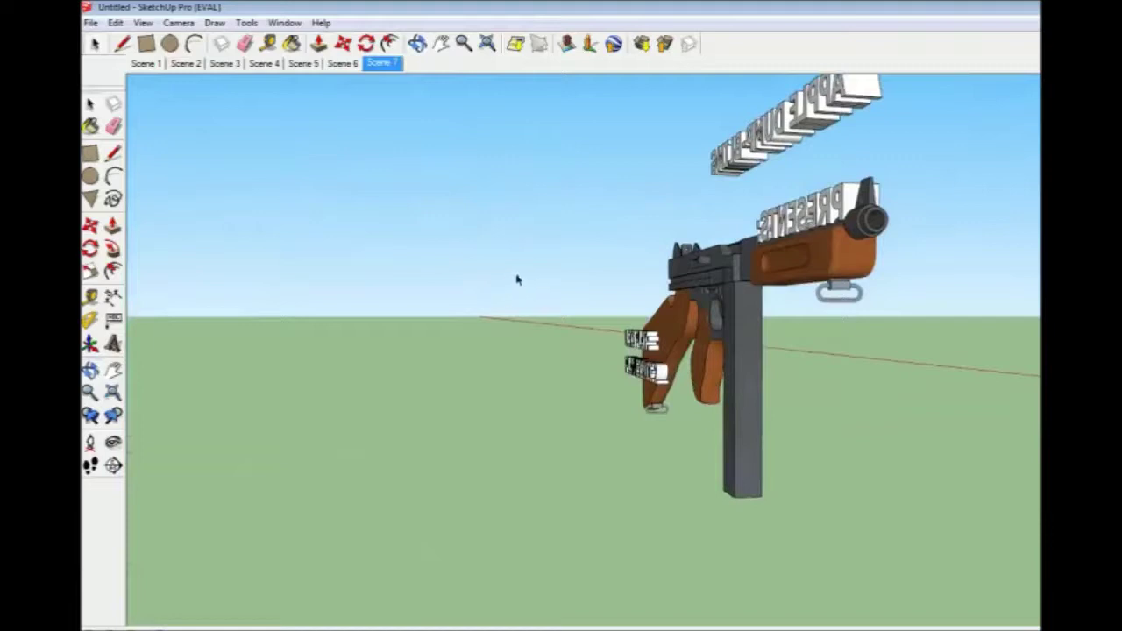
right_click(385, 67)
left_click(431, 117)
middle_click_drag(651, 155, 566, 163)
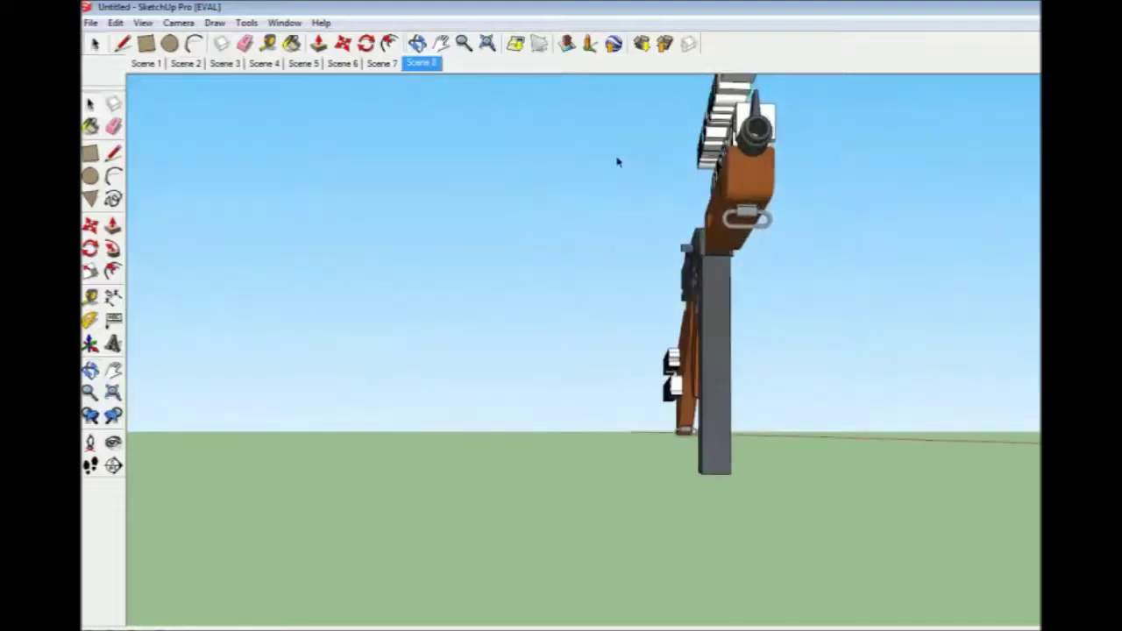
right_click(433, 66)
left_click(469, 117)
middle_click_drag(802, 240, 739, 187)
right_click(462, 64)
left_click(511, 116)
middle_click_drag(741, 286, 552, 351)
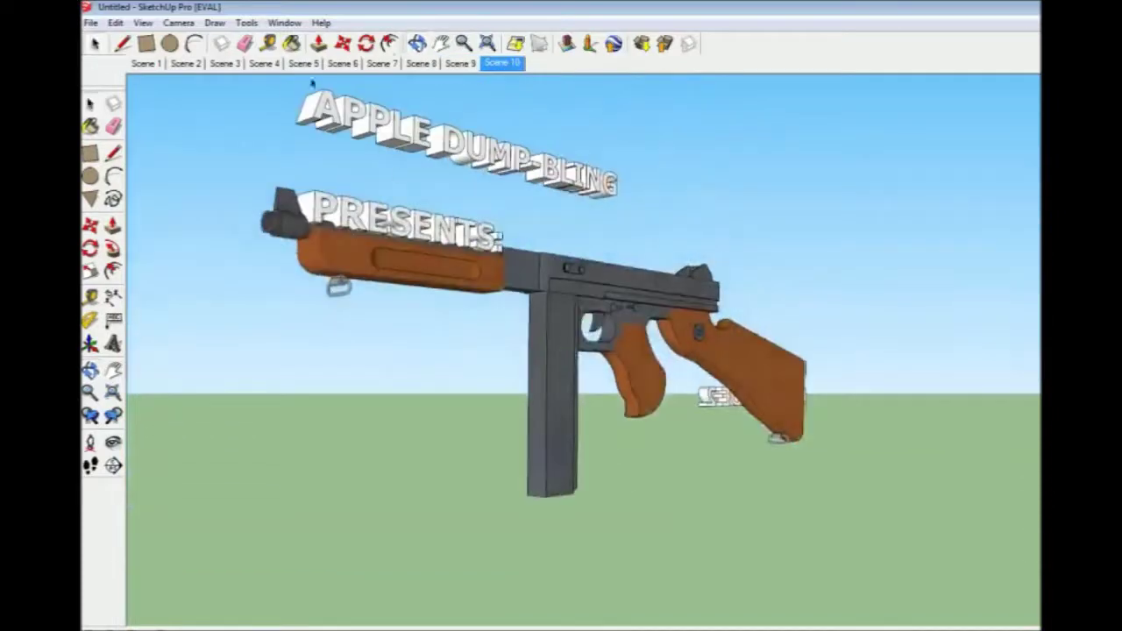
right_click(505, 70)
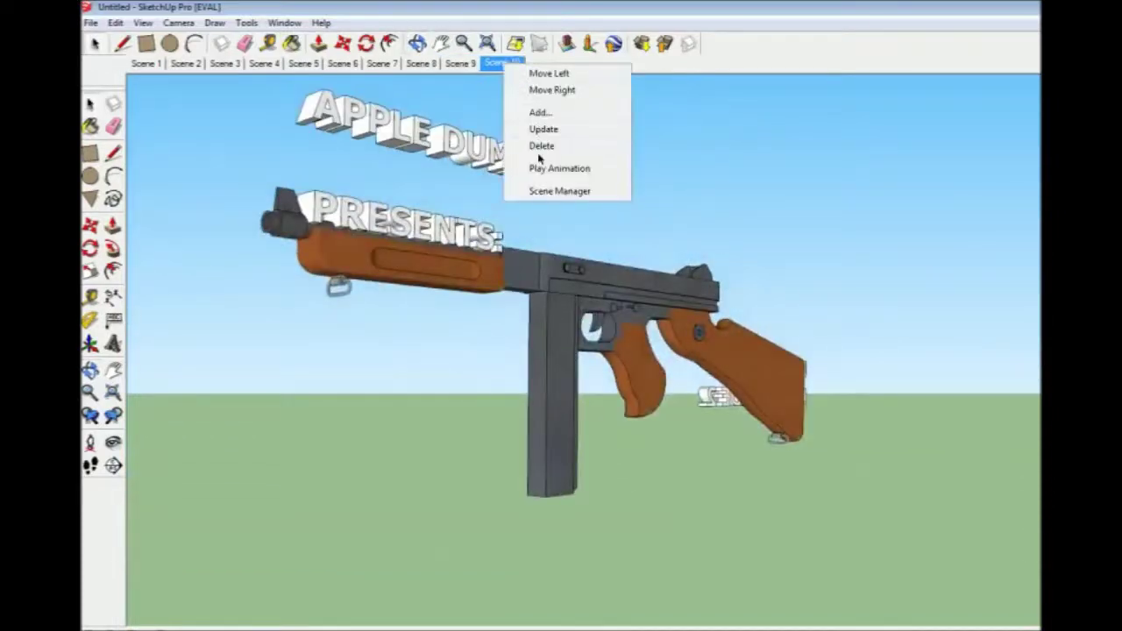
left_click(538, 113)
middle_click_drag(771, 290, 455, 312)
Step: Preview each scene in order from Scene 1 through Scene 11
left_click(145, 63)
left_click(185, 63)
left_click(264, 63)
left_click(304, 63)
left_click(343, 63)
left_click(382, 63)
left_click(421, 64)
left_click(460, 63)
left_click(501, 63)
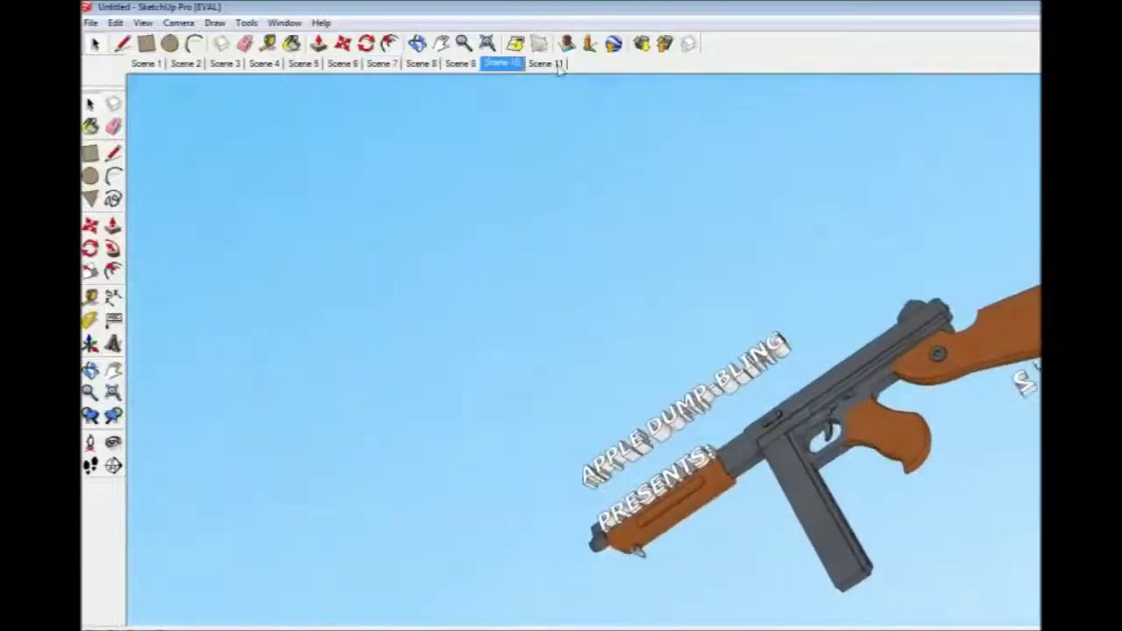
left_click(545, 63)
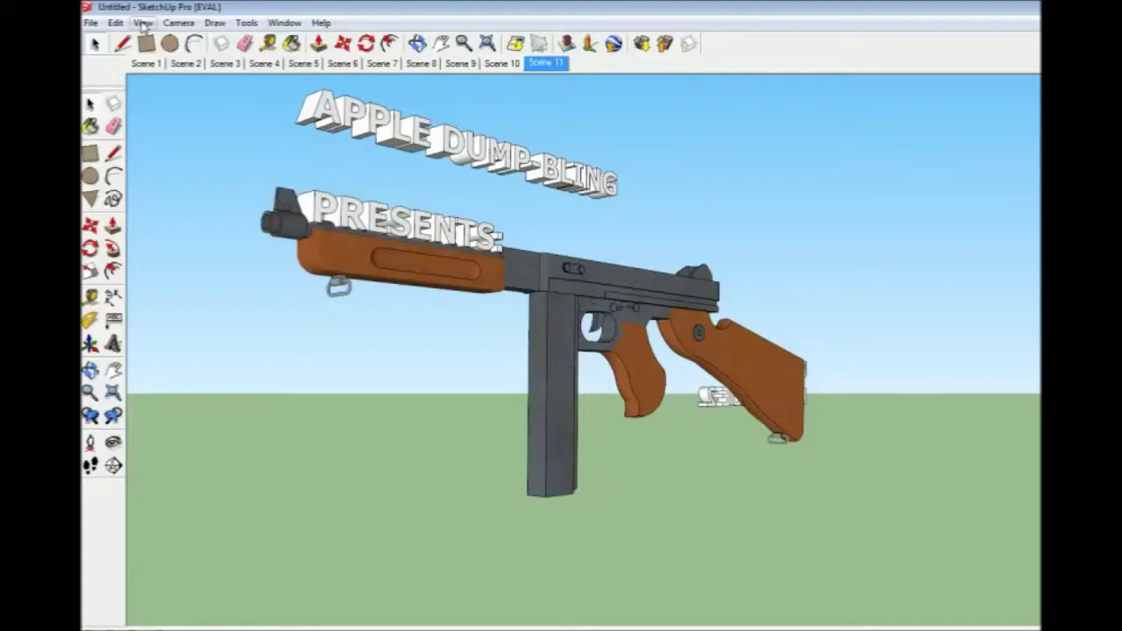
Step: Play the eleven-scene animation and stop it back on Scene 1
left_click(143, 23)
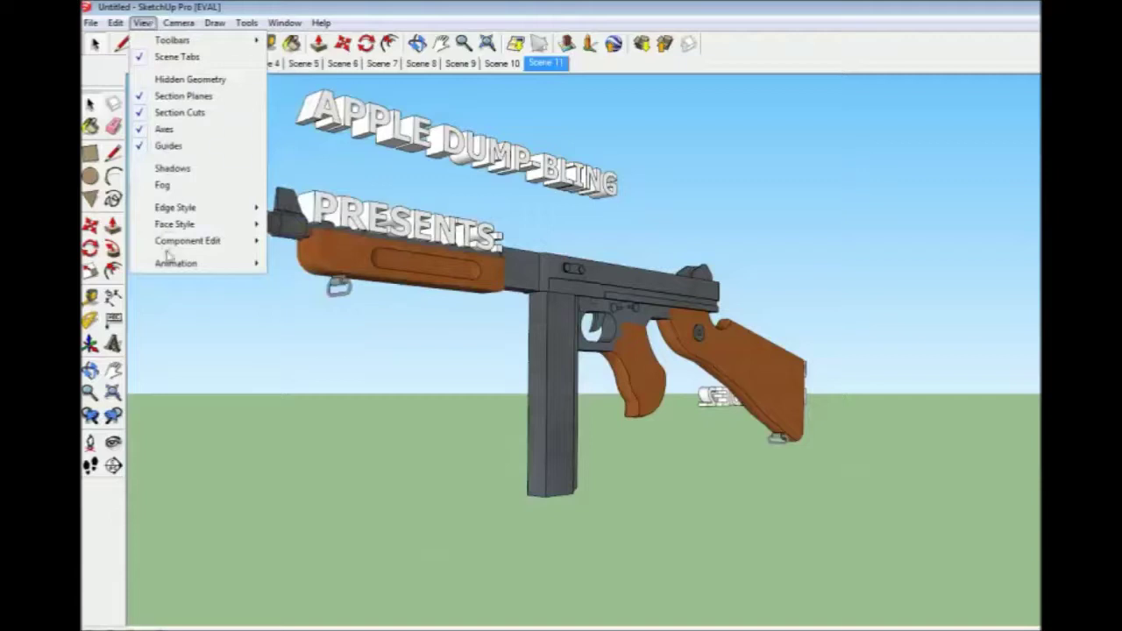
mouse_move(171, 264)
left_click(304, 359)
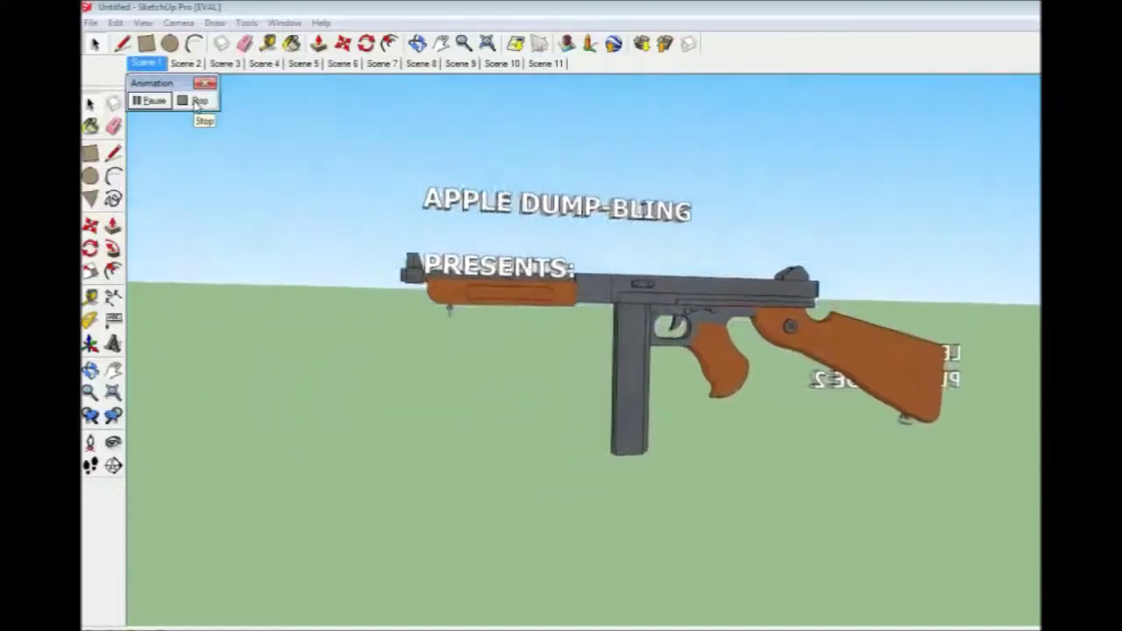
left_click(198, 100)
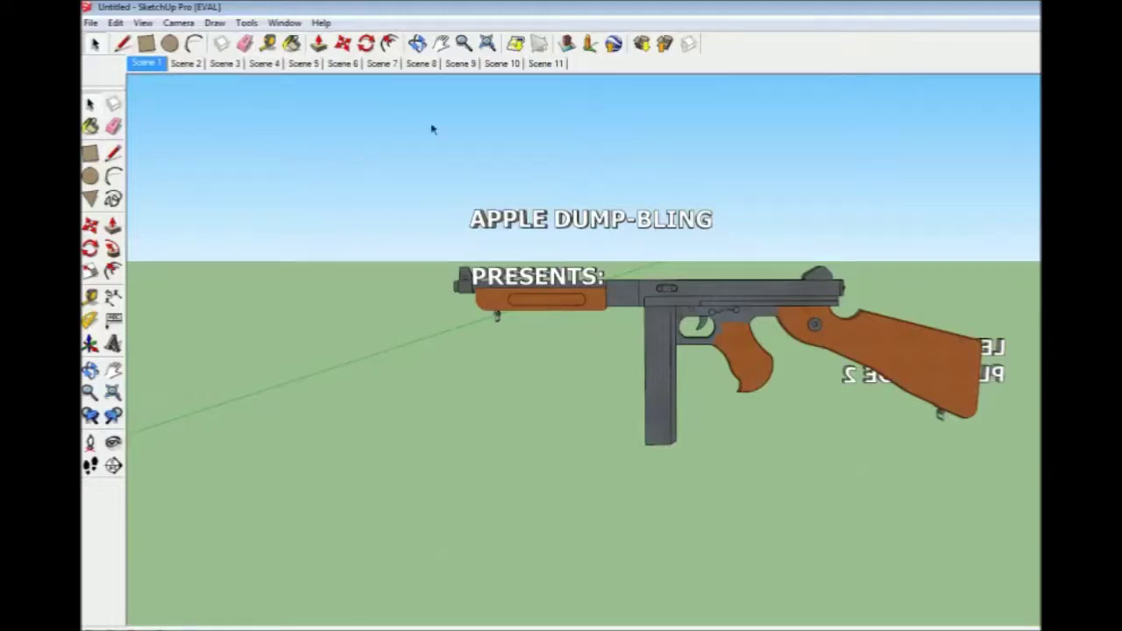
left_click(91, 23)
Step: Save the model as 'TOMPSON-planetside 2' in the Sketchup intros folder
left_click(122, 91)
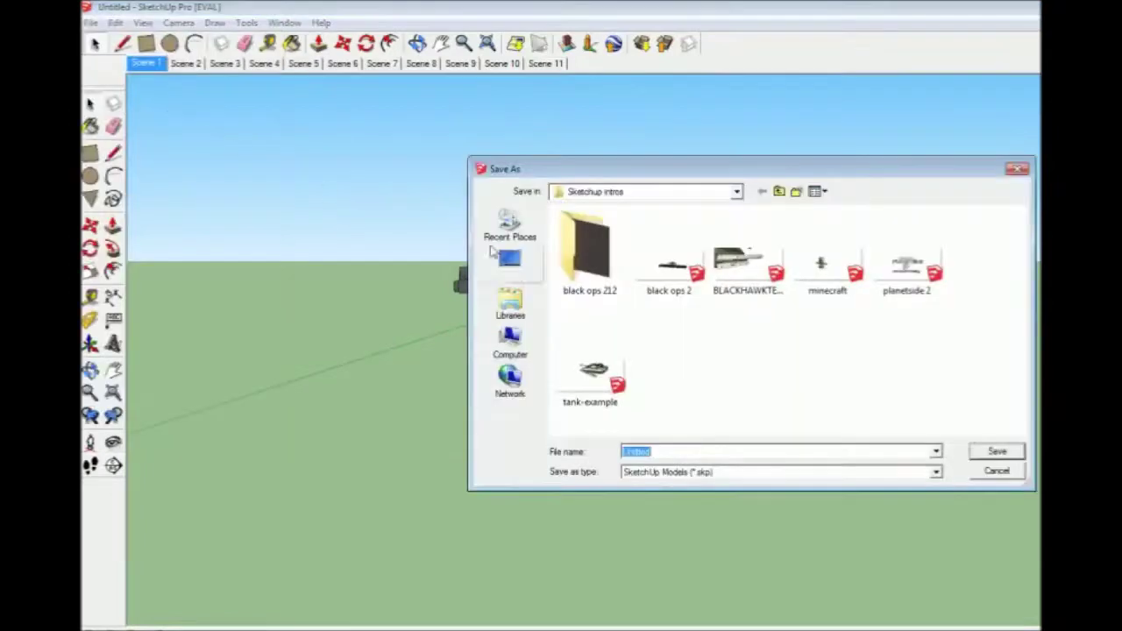
type("TOMPSON-planetside 2")
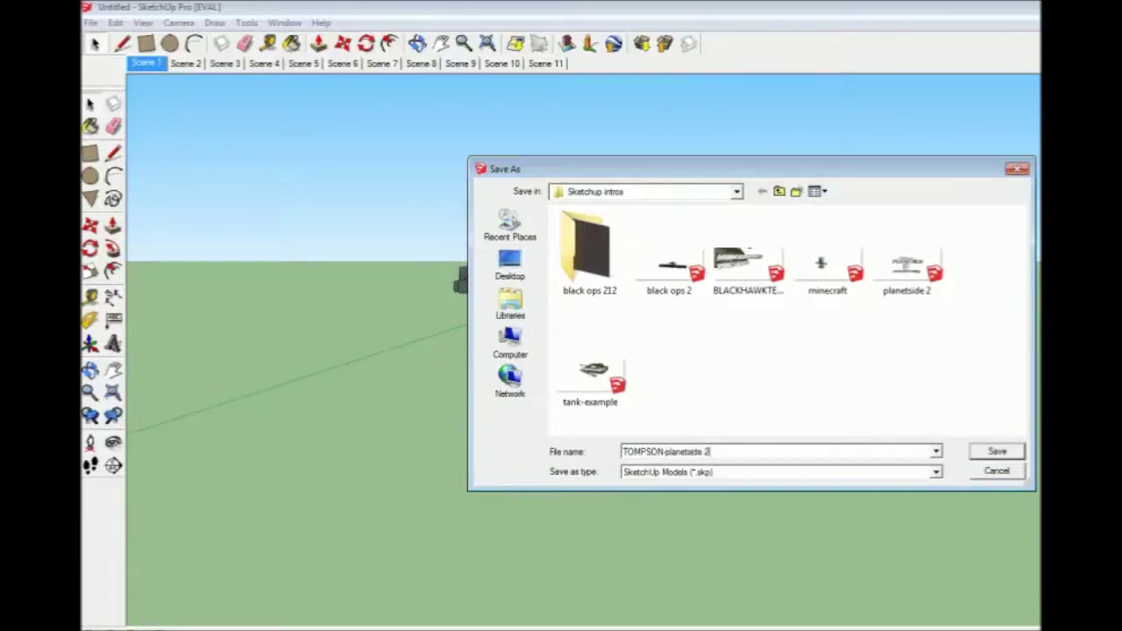
key("Return")
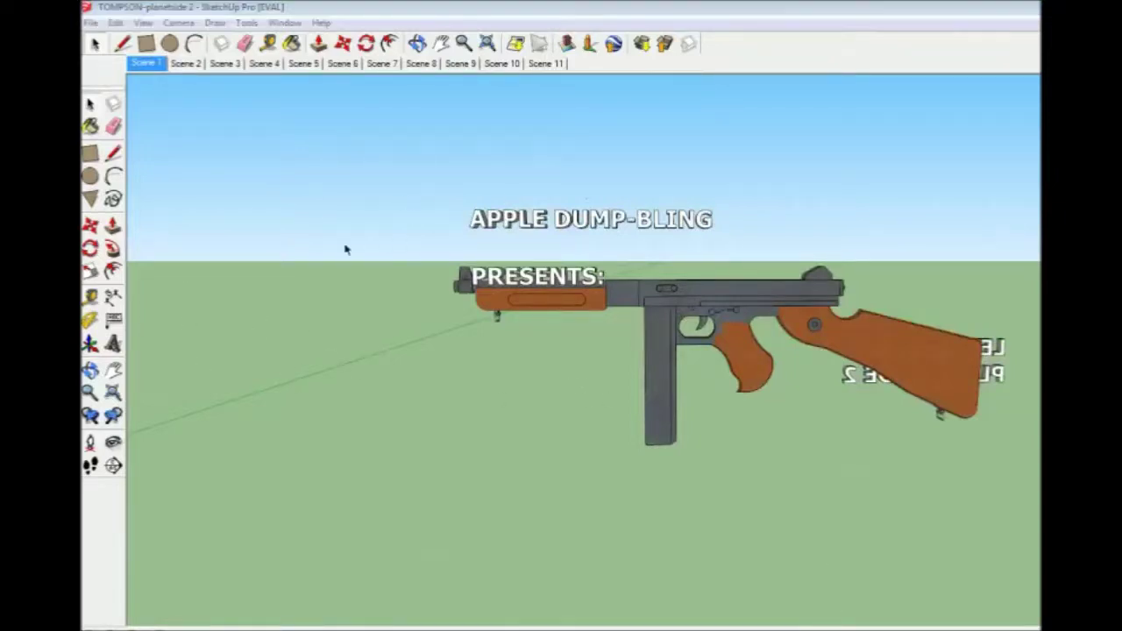
Step: Export the scene animation as an AVI video named TOMPSON-planetside 2 and render it
left_click(90, 23)
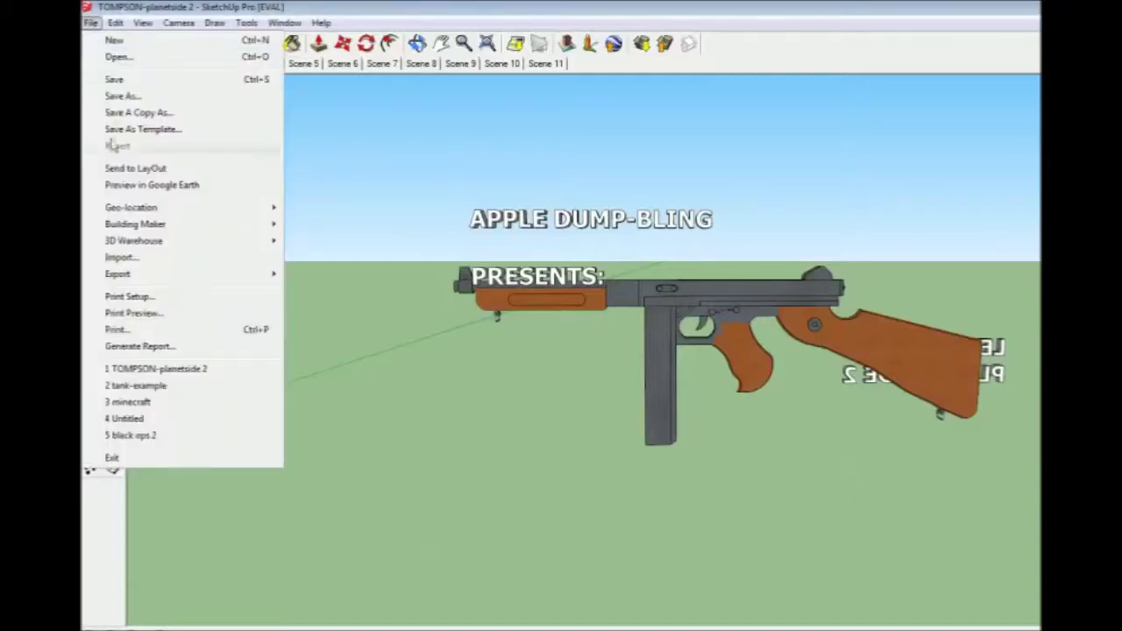
mouse_move(132, 283)
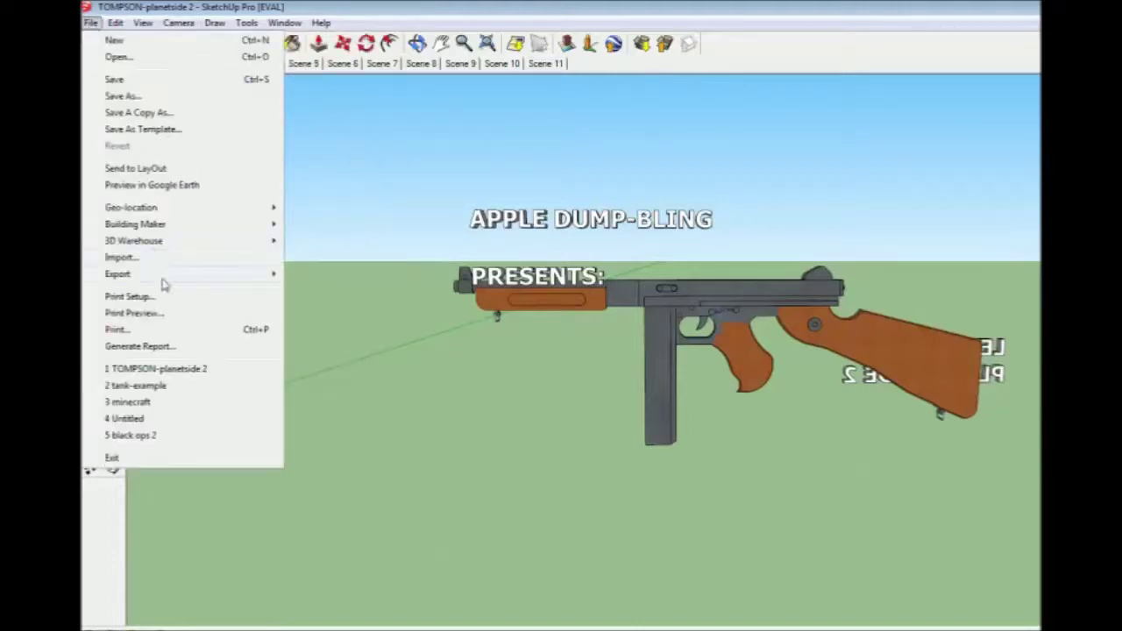
left_click(329, 325)
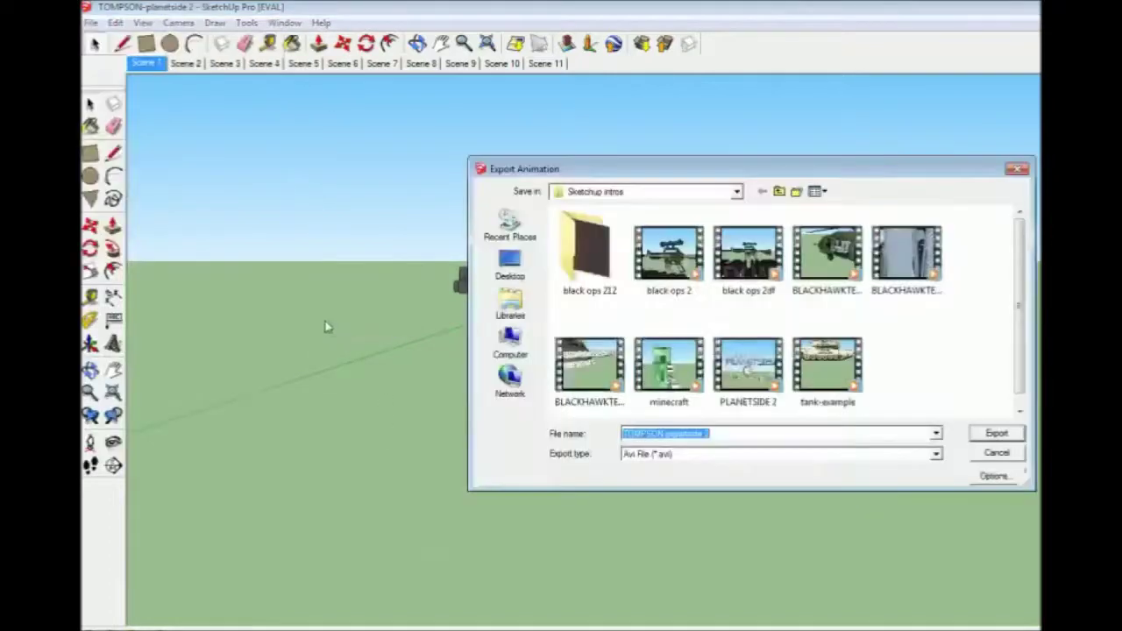
left_click(996, 433)
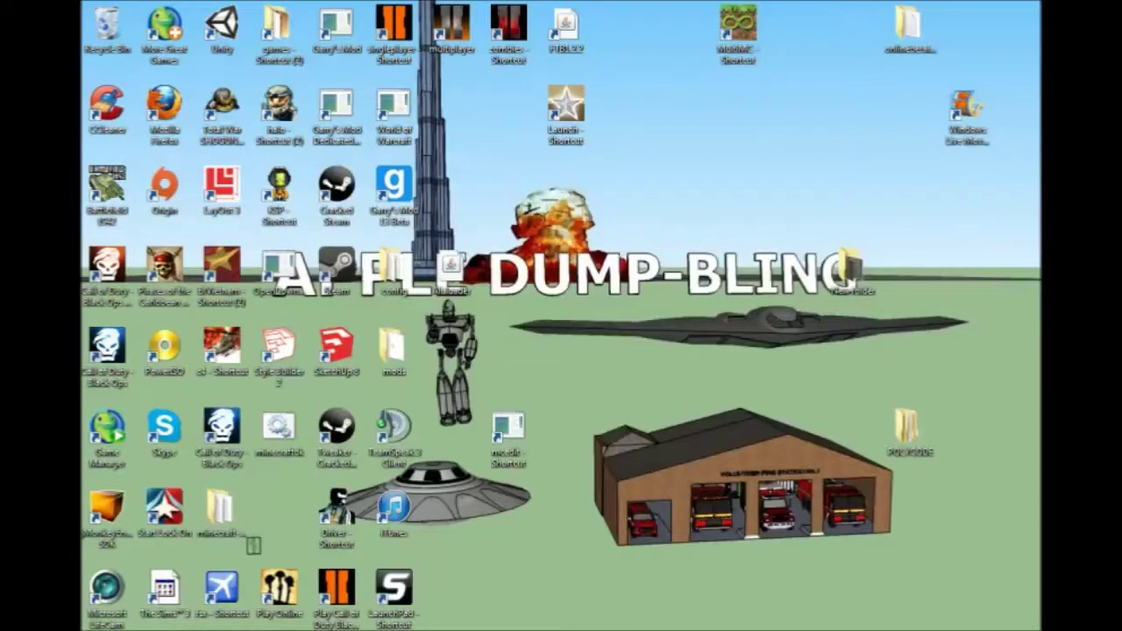
Step: Remove the old clip from the Movie Maker project
left_click_drag(979, 218, 576, 76)
right_click(500, 201)
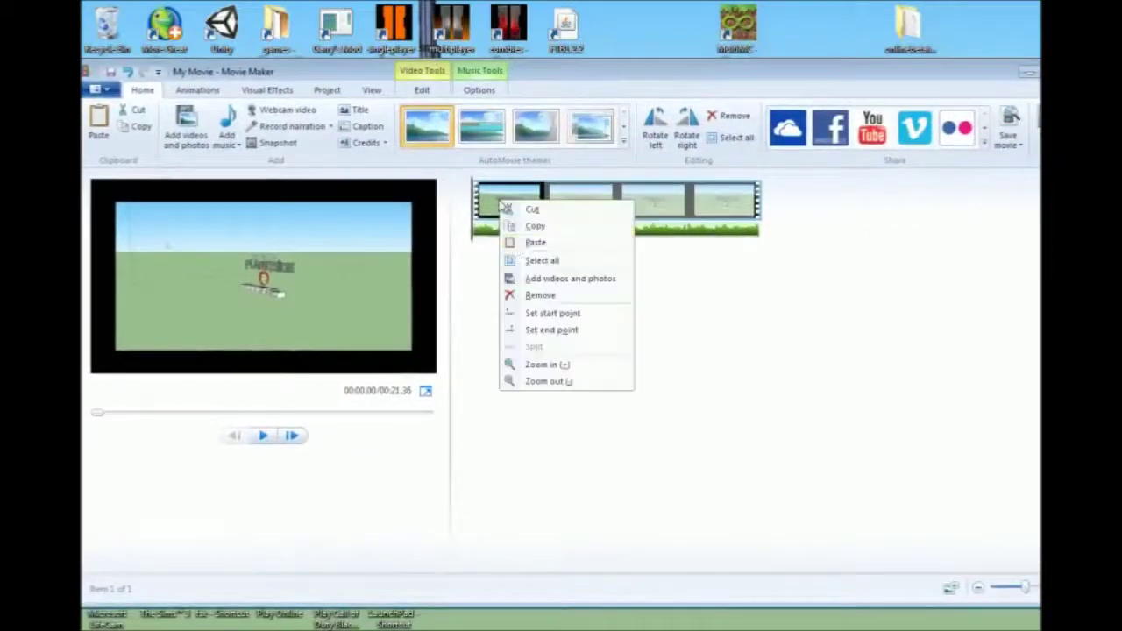
left_click(540, 296)
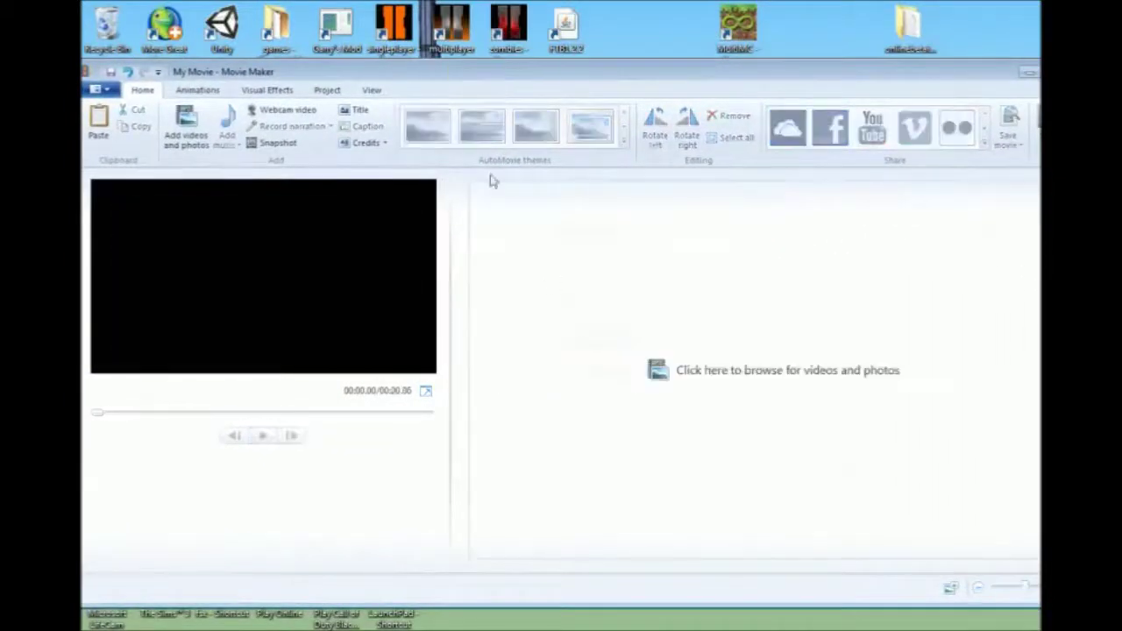
Step: Add the TOMPSON-planetside 2 video to the storyboard
left_click_drag(441, 77, 427, 56)
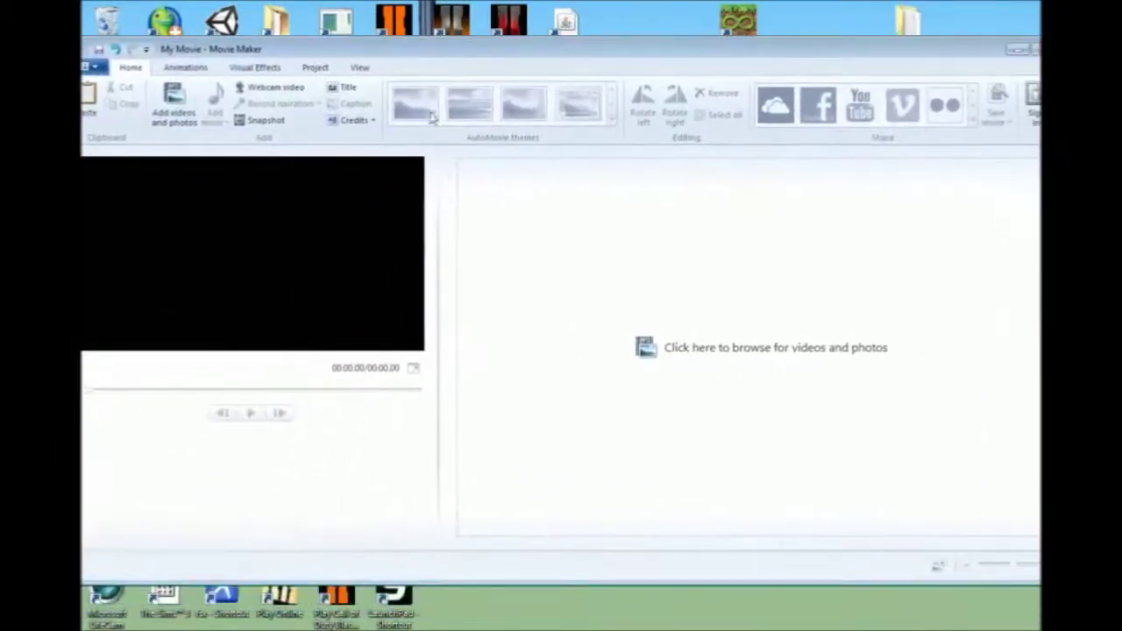
left_click(662, 347)
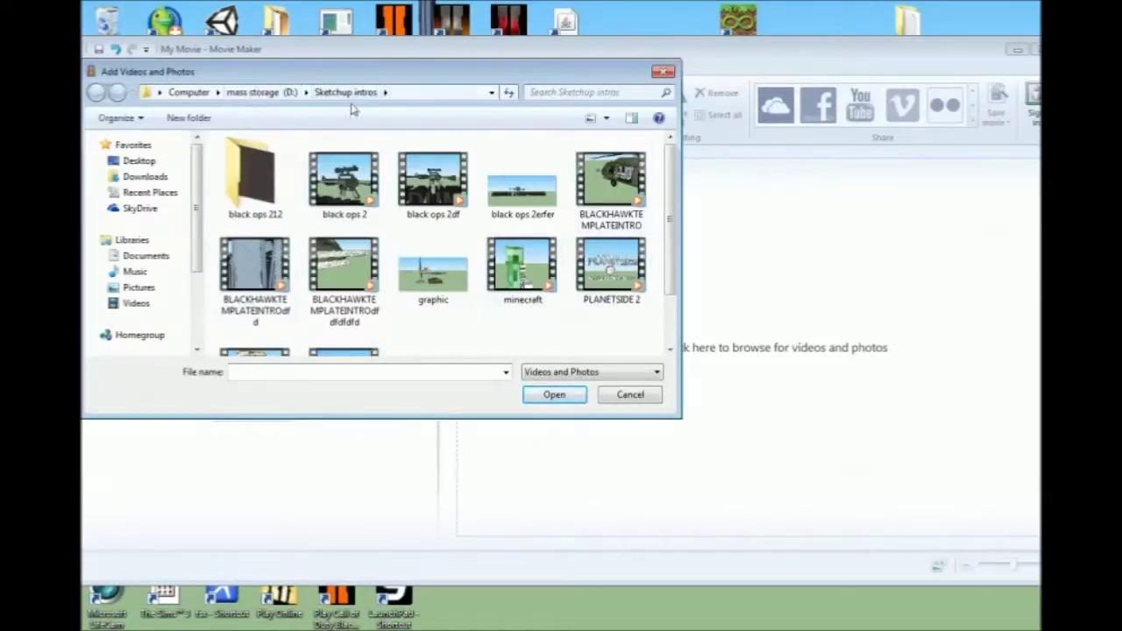
left_click_drag(672, 200, 594, 293)
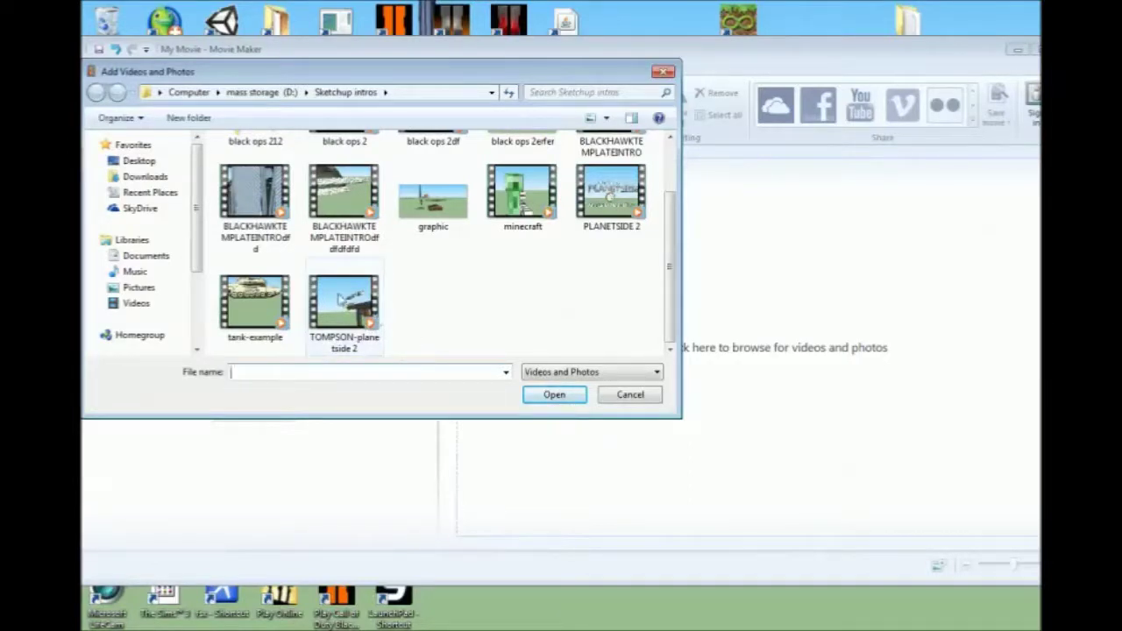
double_click(344, 303)
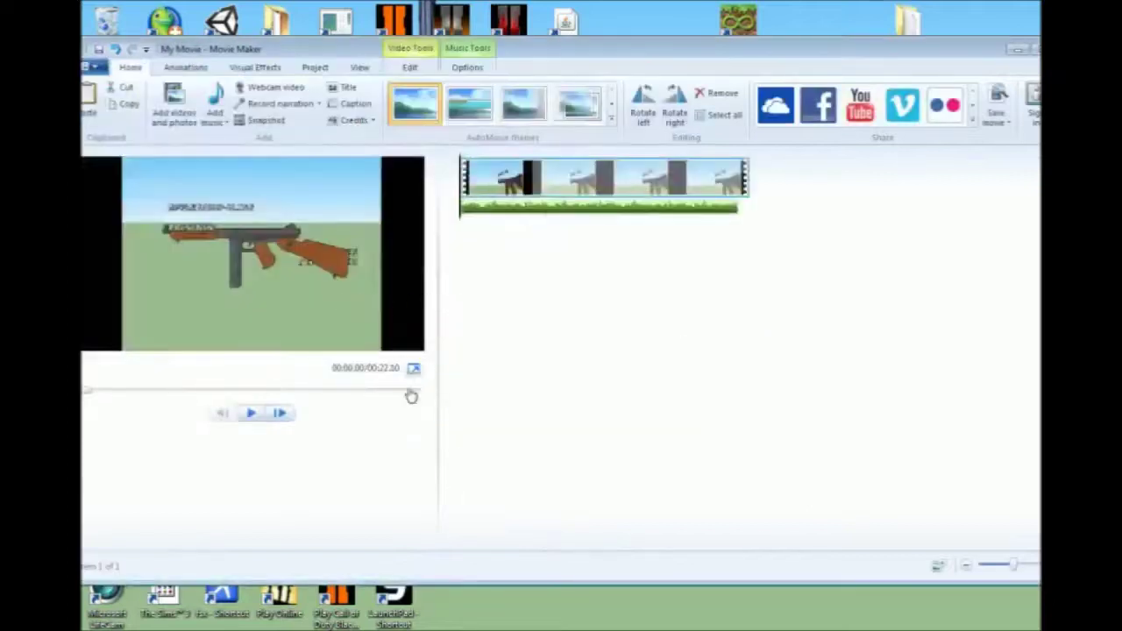
left_click(251, 419)
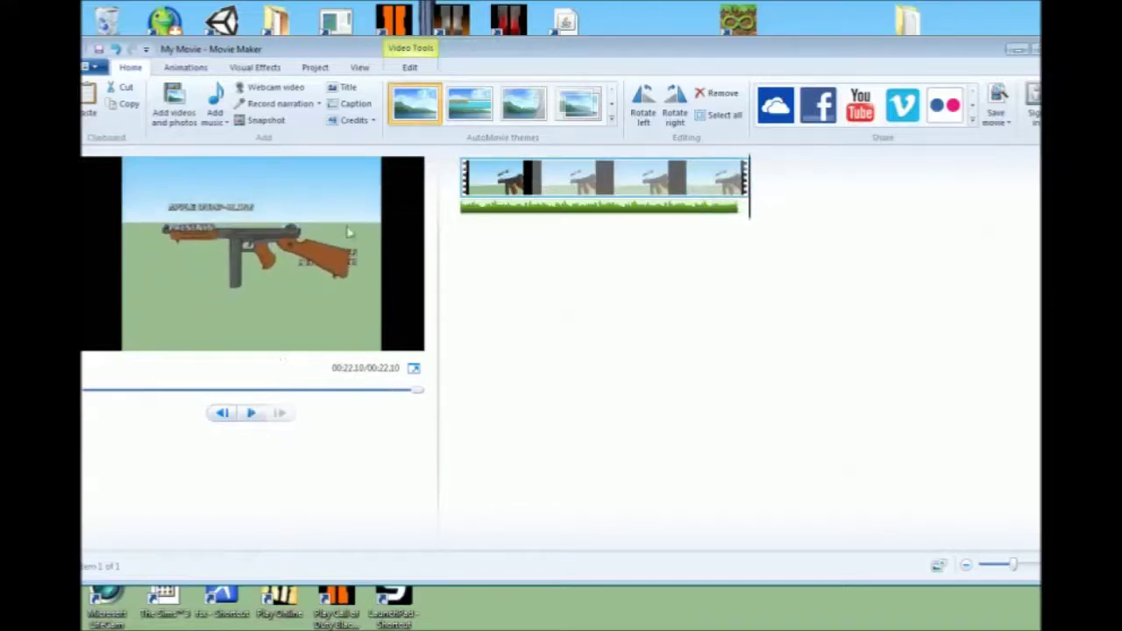
left_click(656, 209)
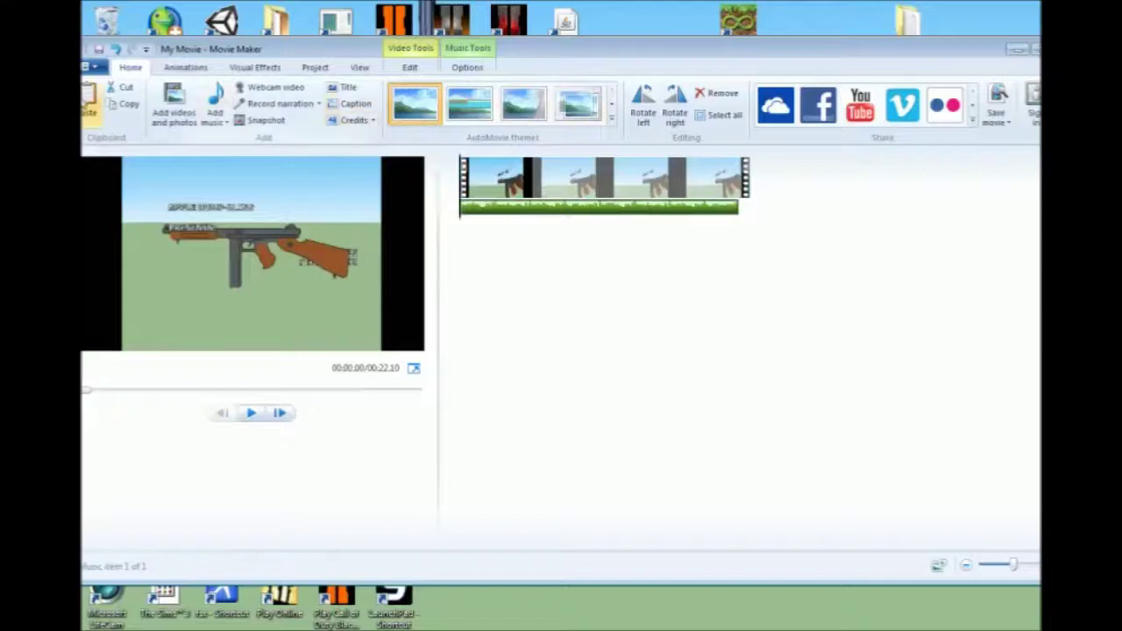
Step: Add a track from the incompetech folder beneath the clip and preview it
left_click(217, 103)
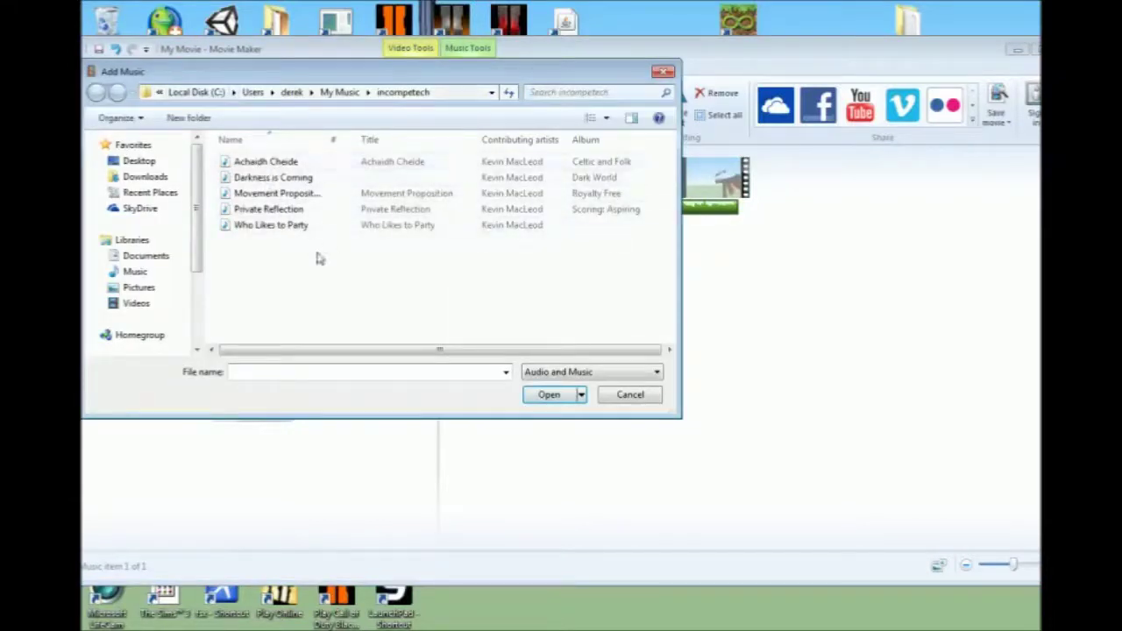
left_click(663, 71)
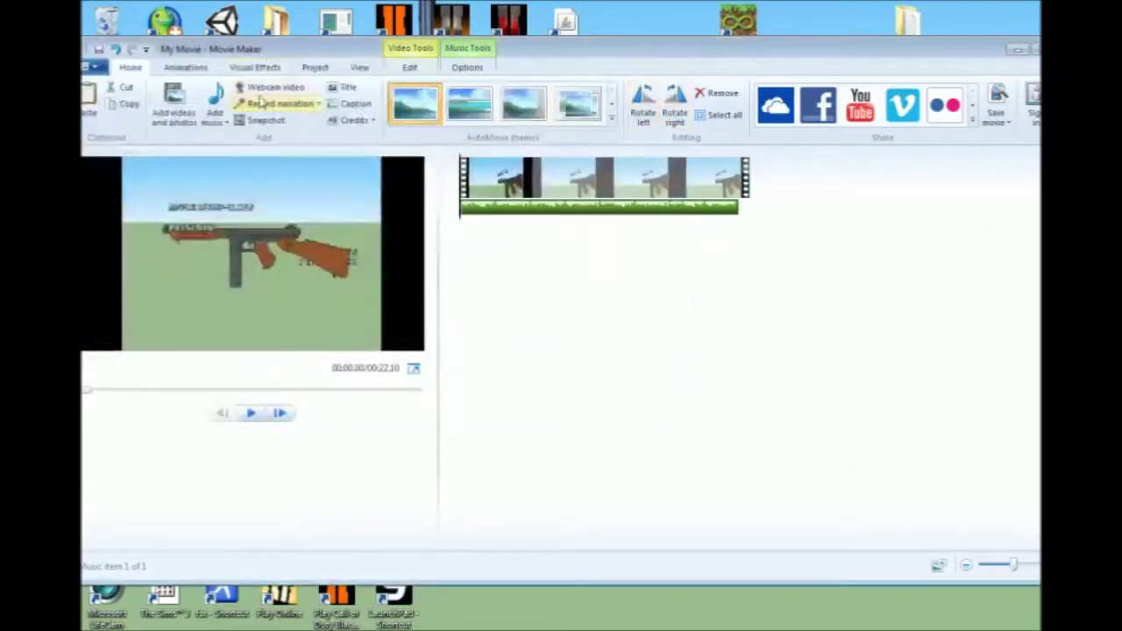
left_click(215, 101)
double_click(275, 195)
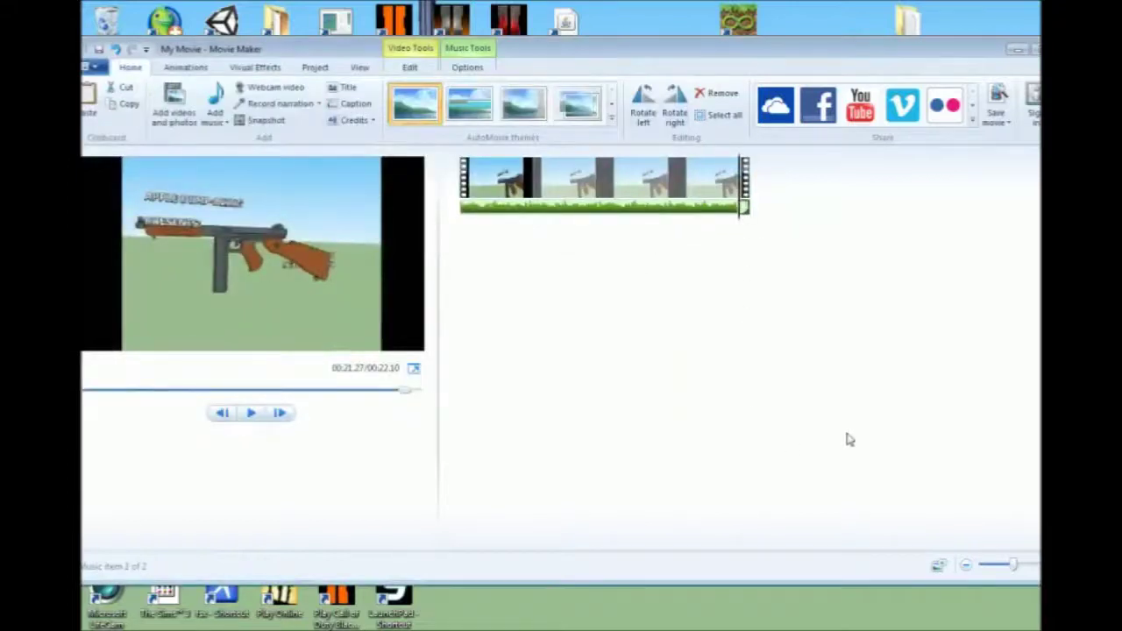
left_click(253, 413)
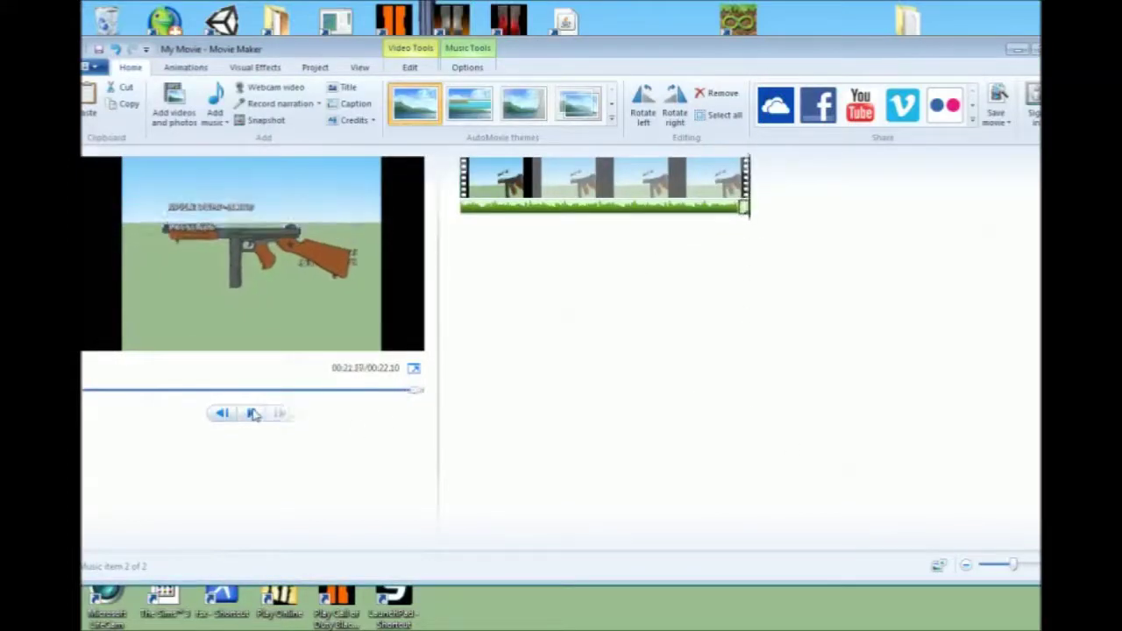
left_click(287, 414)
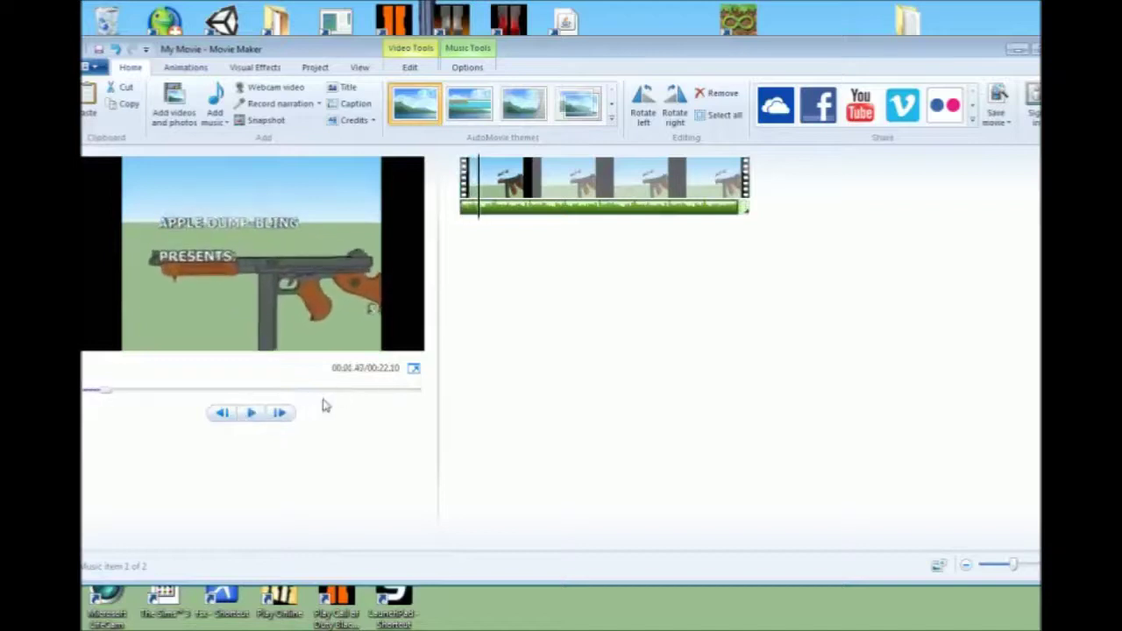
left_click(739, 219)
left_click(464, 246)
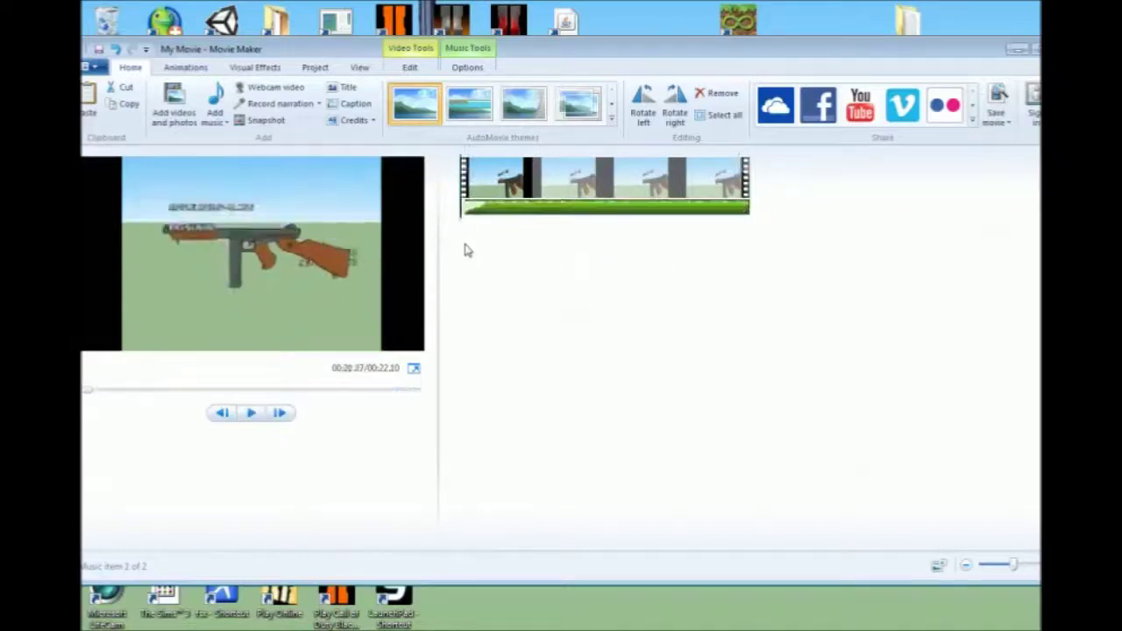
left_click(251, 420)
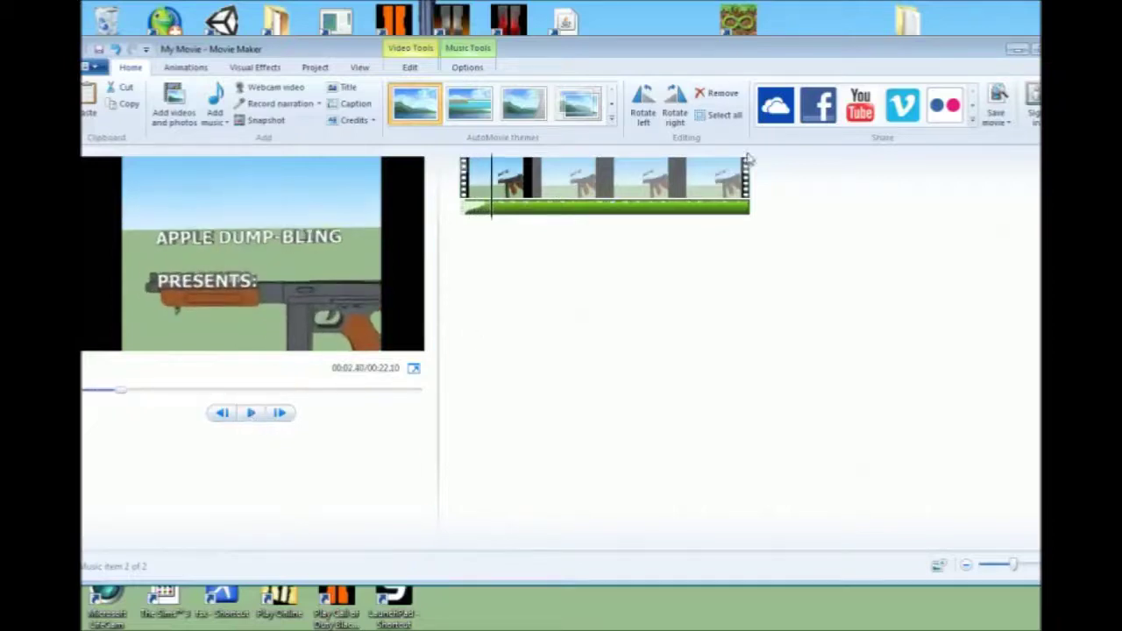
left_click(652, 210)
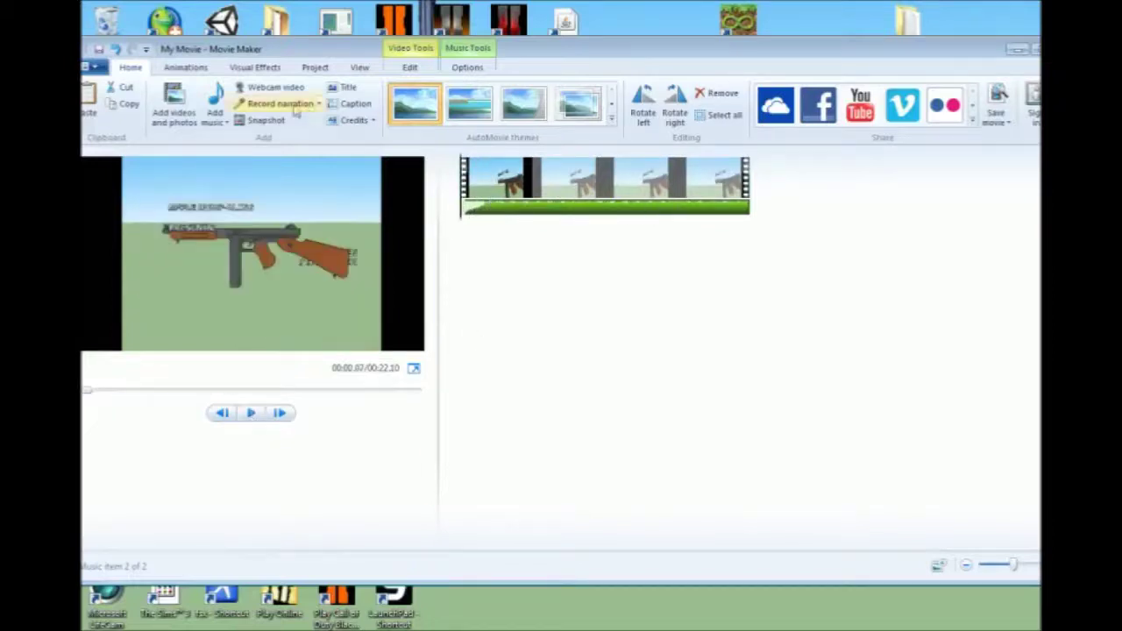
Step: Try another music track, remove the extra one, and replay the preview from the start
left_click(215, 100)
double_click(296, 163)
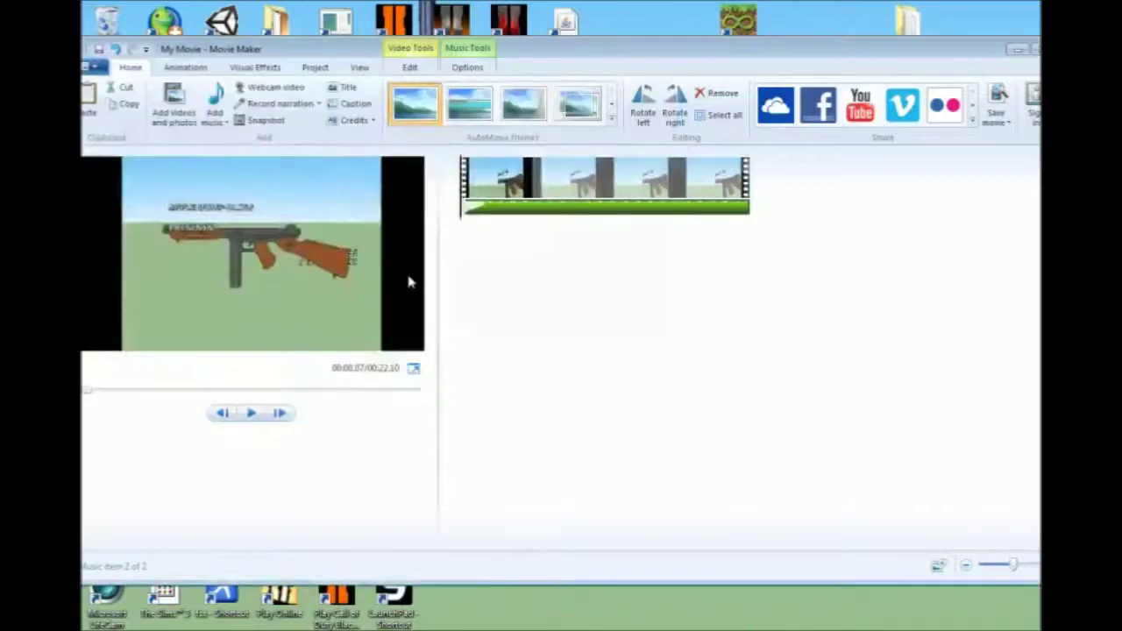
left_click(253, 415)
left_click(253, 414)
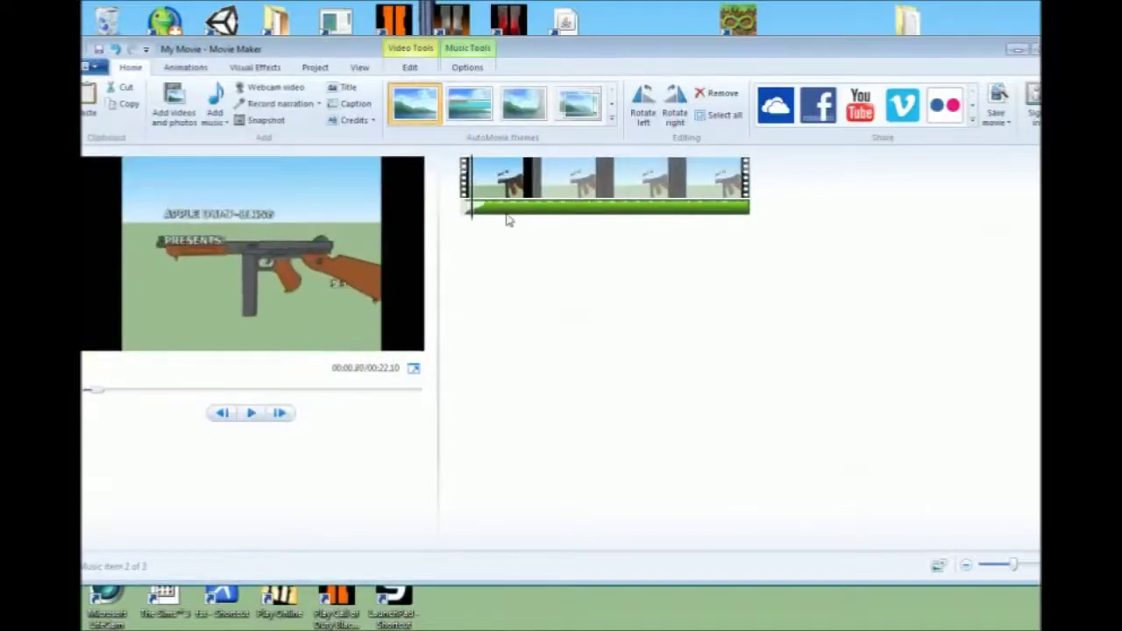
right_click(519, 209)
left_click(555, 285)
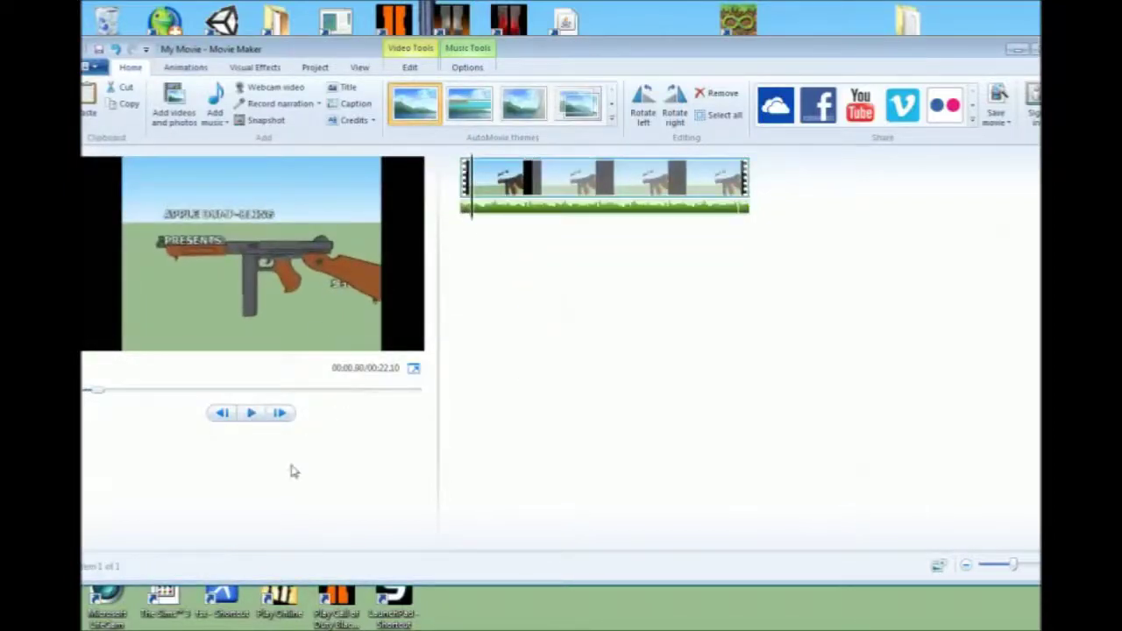
left_click(252, 415)
left_click(252, 415)
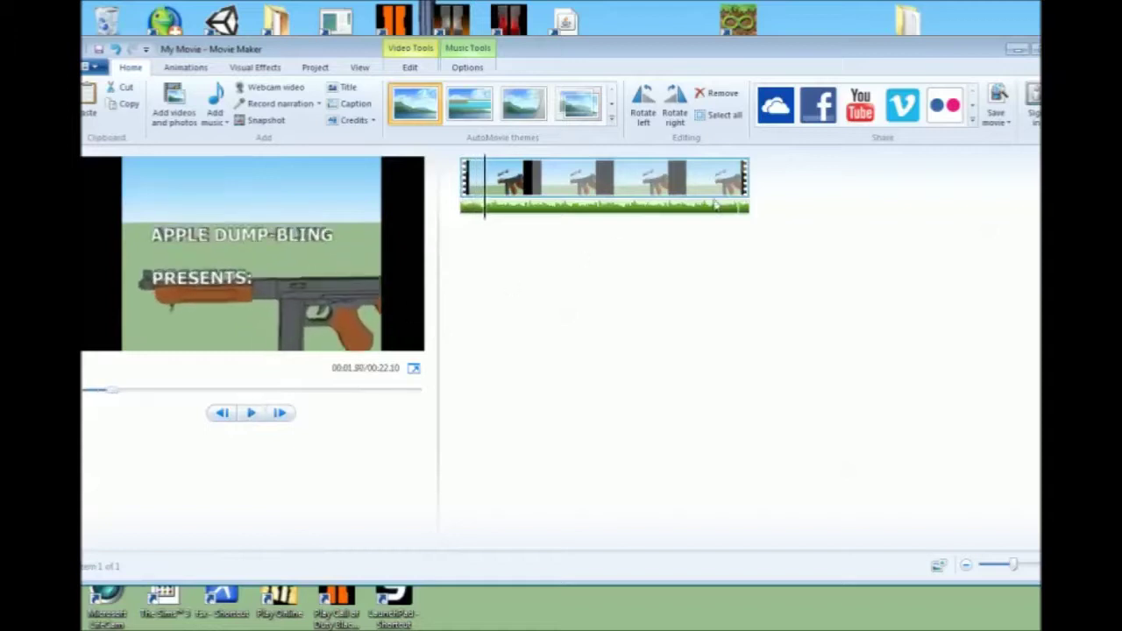
left_click(465, 169)
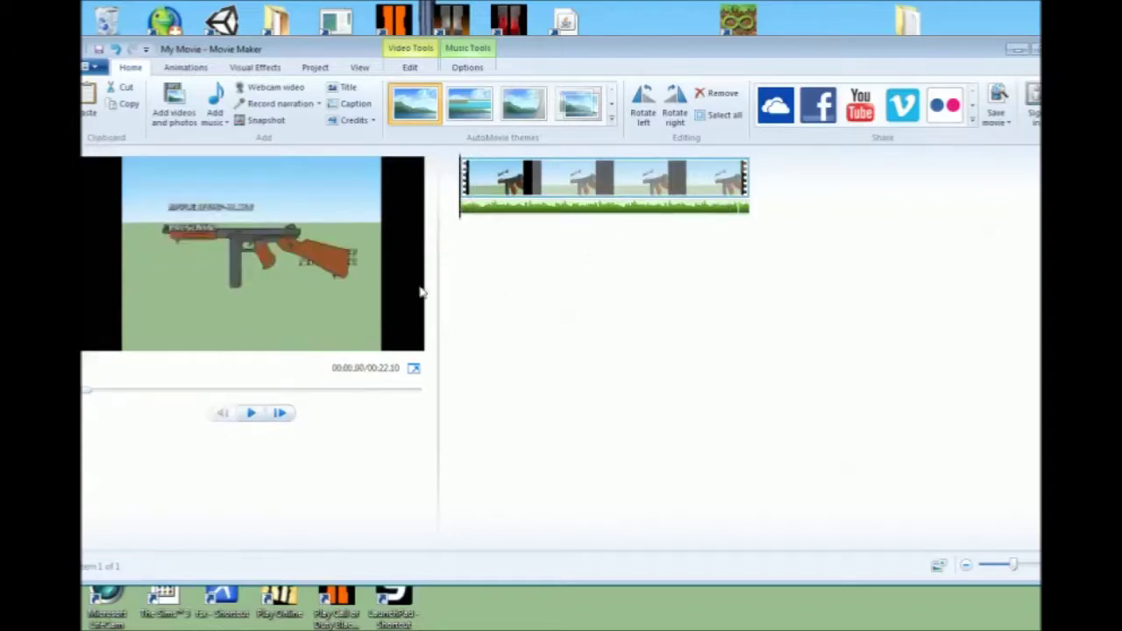
left_click(251, 413)
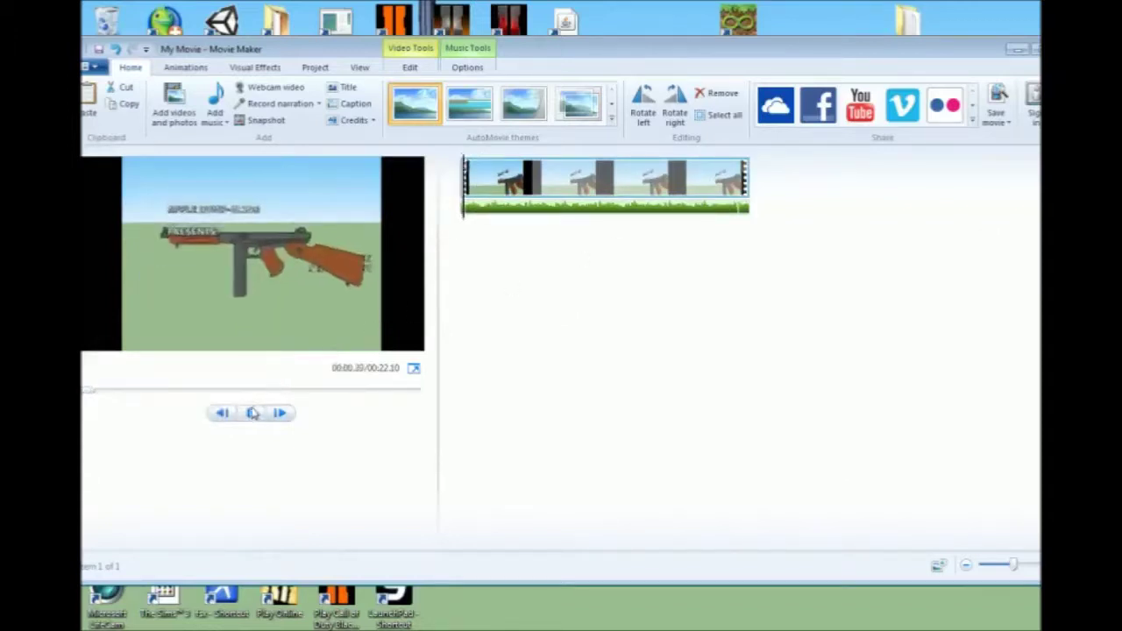
right_click(465, 209)
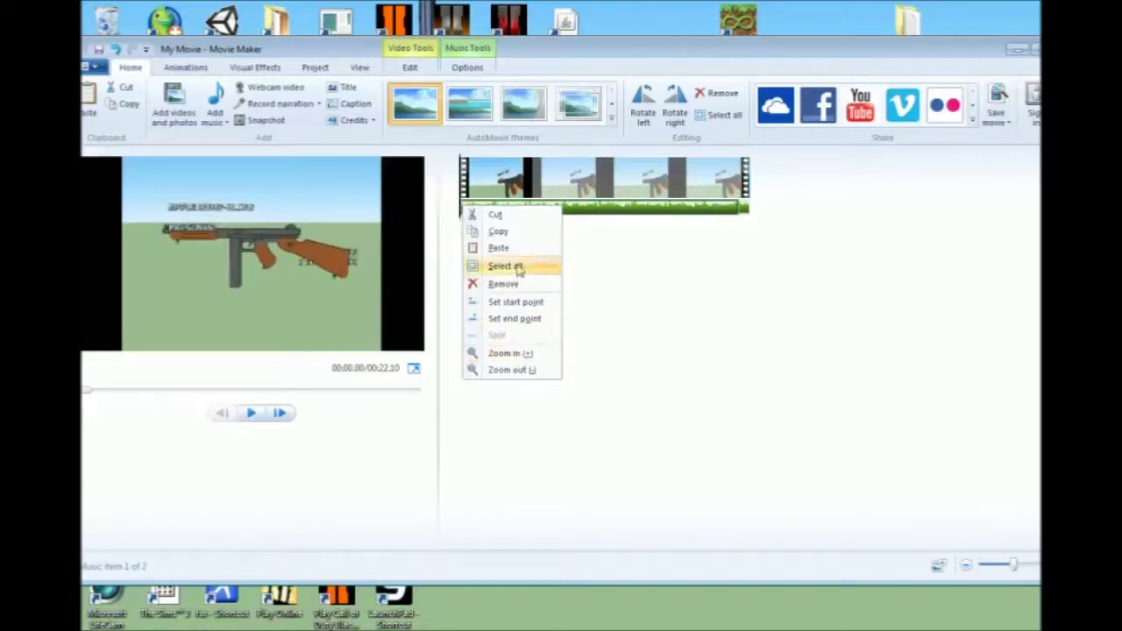
Step: Set the music fade-in to Fast and the fade-out to Slow
left_click(467, 48)
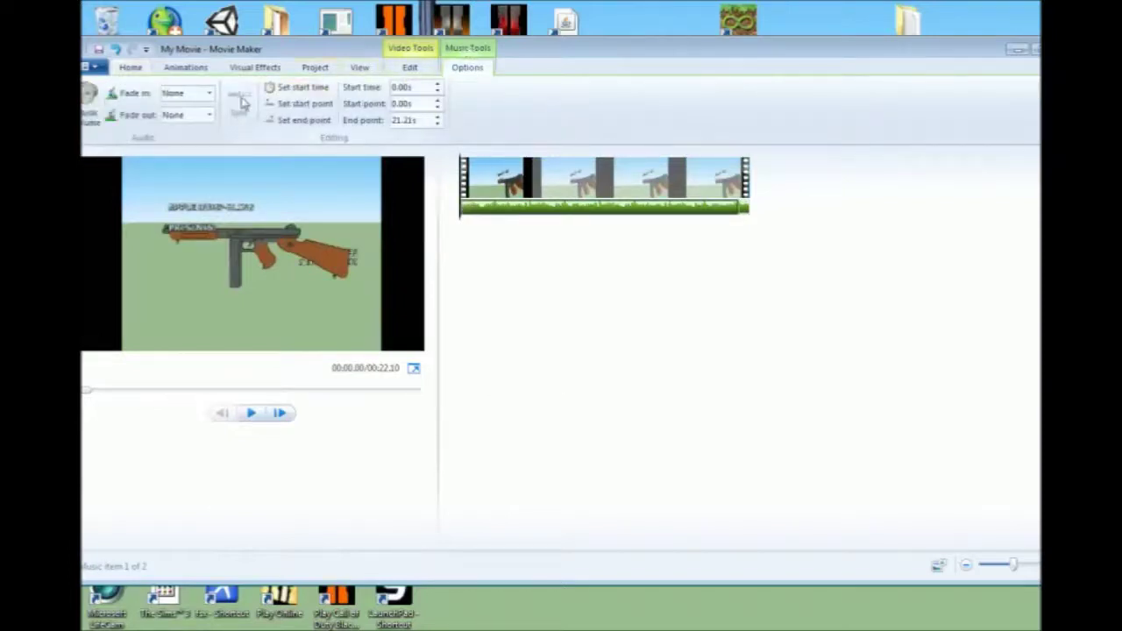
left_click(186, 94)
left_click(209, 93)
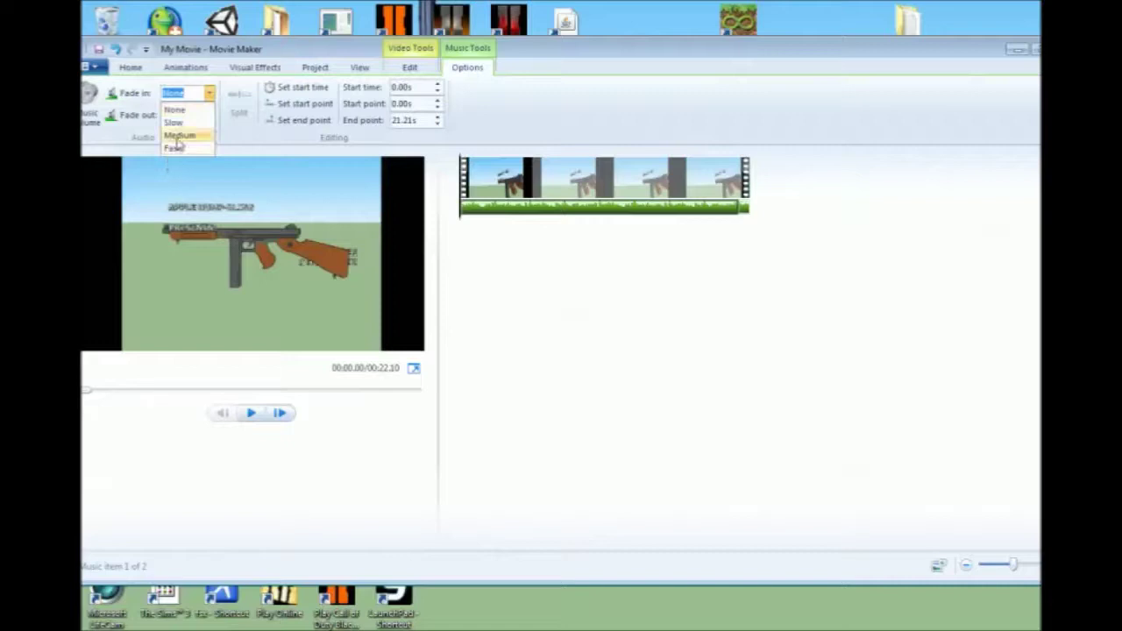
left_click(179, 137)
left_click(209, 94)
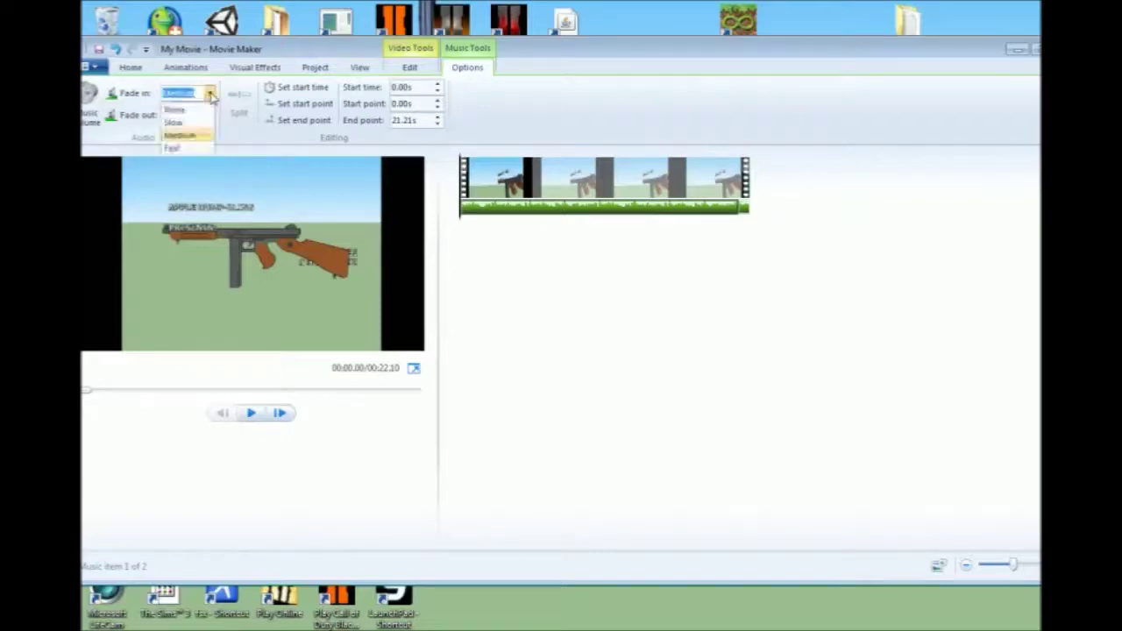
left_click(173, 148)
left_click(203, 115)
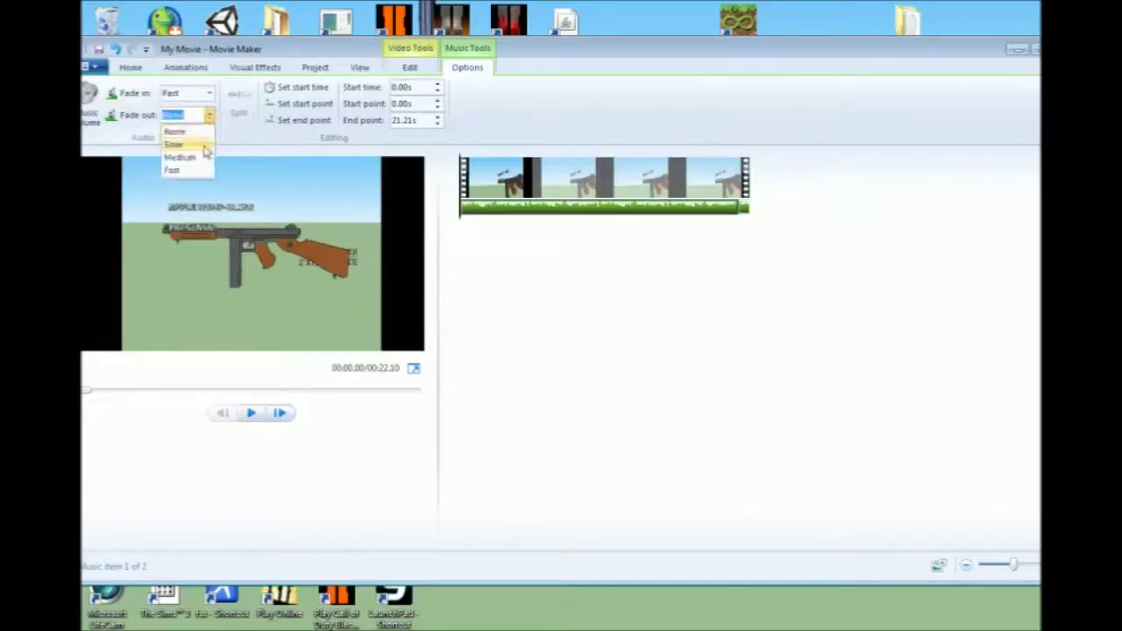
left_click(200, 161)
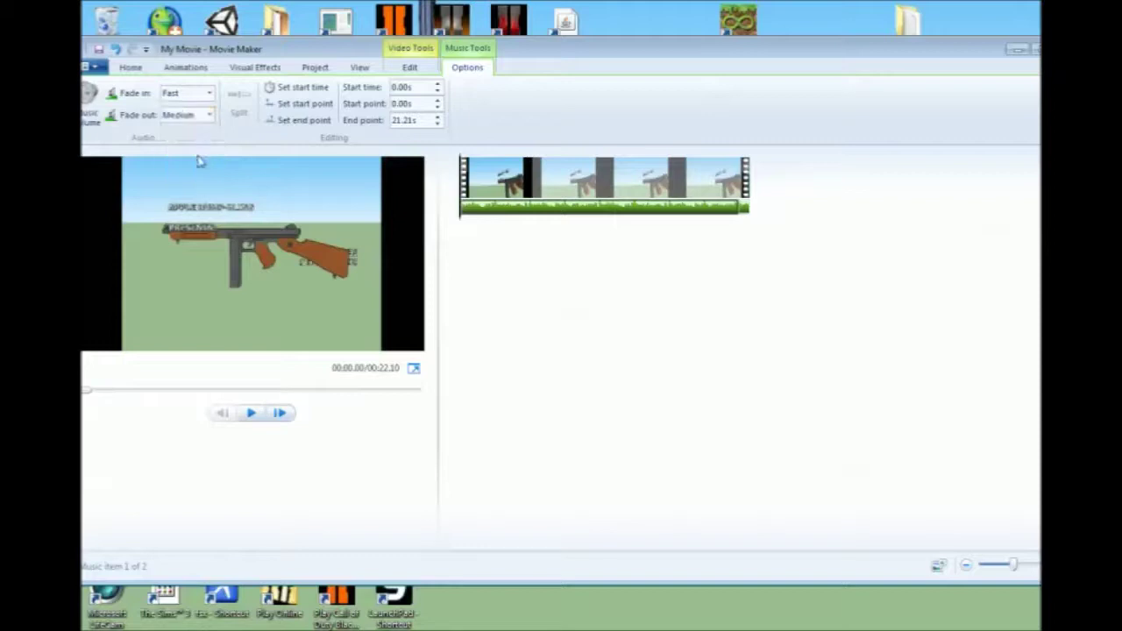
left_click(207, 115)
left_click(179, 143)
Step: Extend the music end point to 22.02s to cover the whole clip
left_click(756, 216)
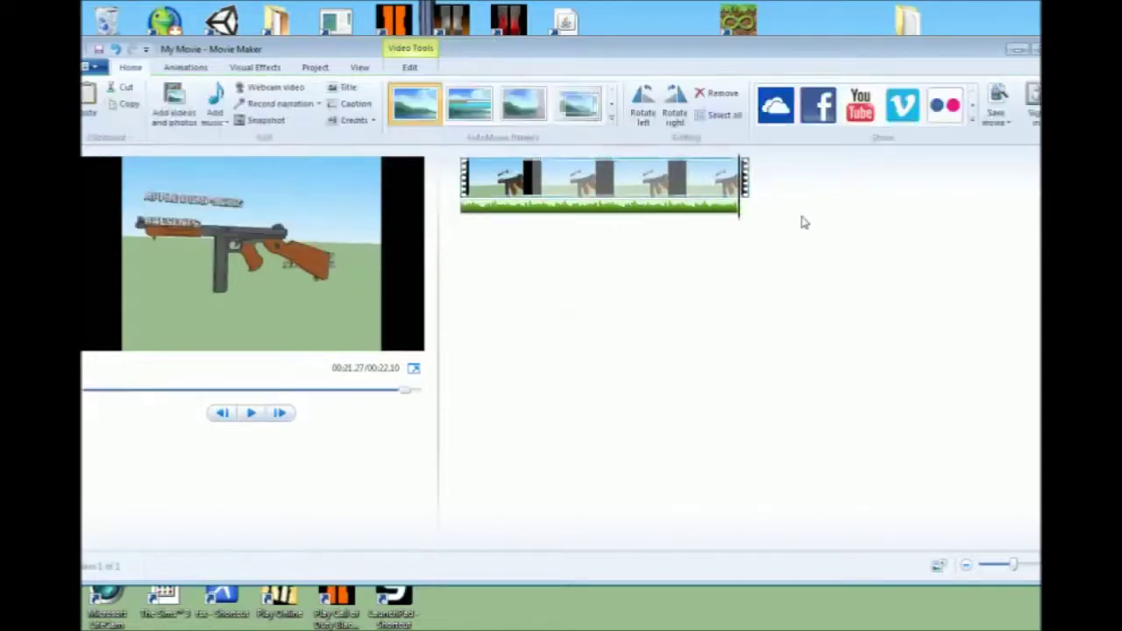
left_click(734, 210)
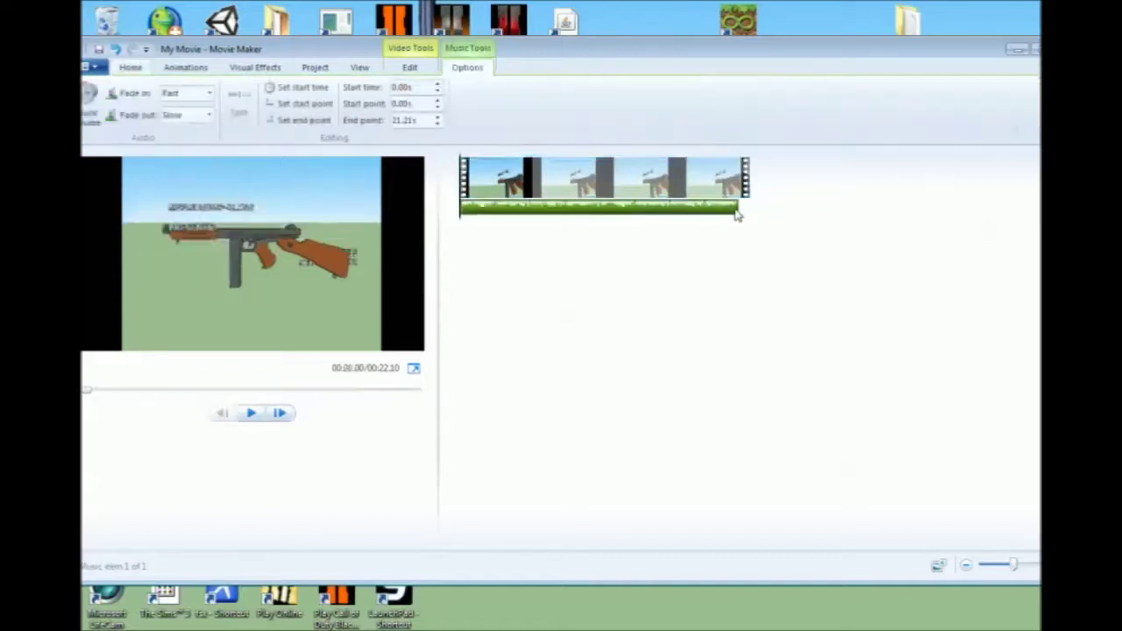
left_click(437, 119)
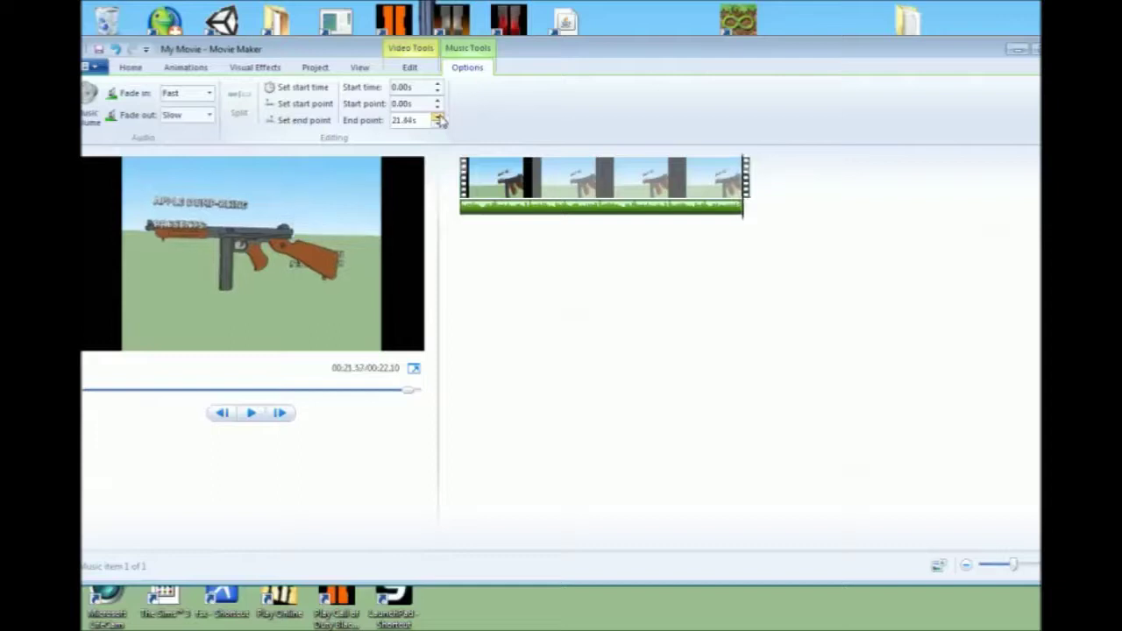
left_click(437, 118)
left_click(437, 118)
left_click(438, 118)
left_click(437, 117)
left_click(438, 117)
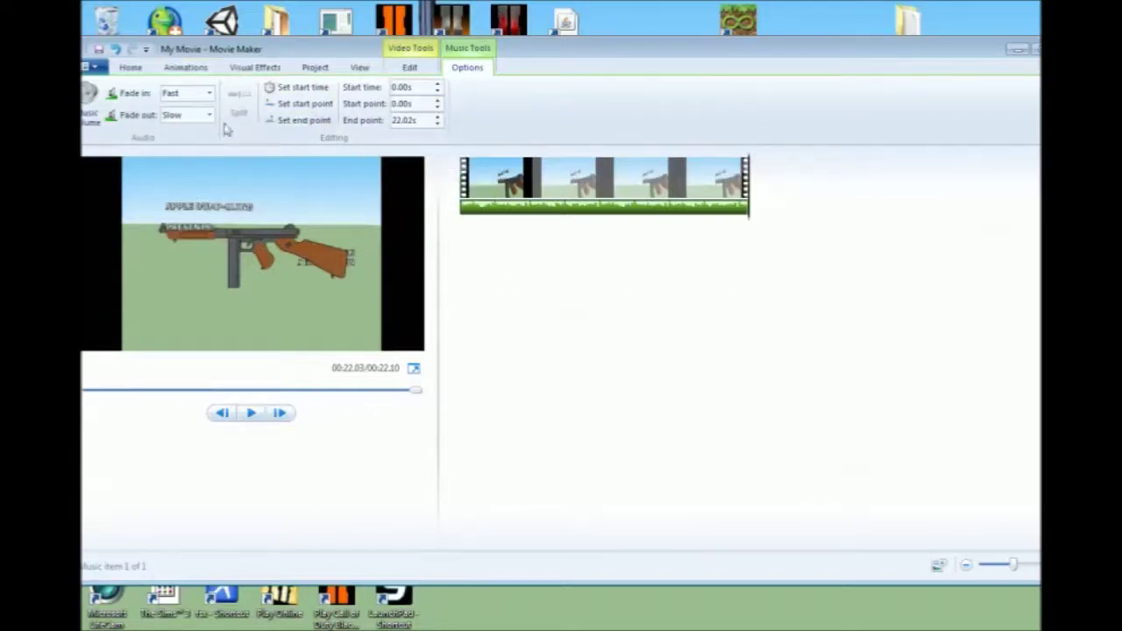
left_click_drag(211, 54, 275, 48)
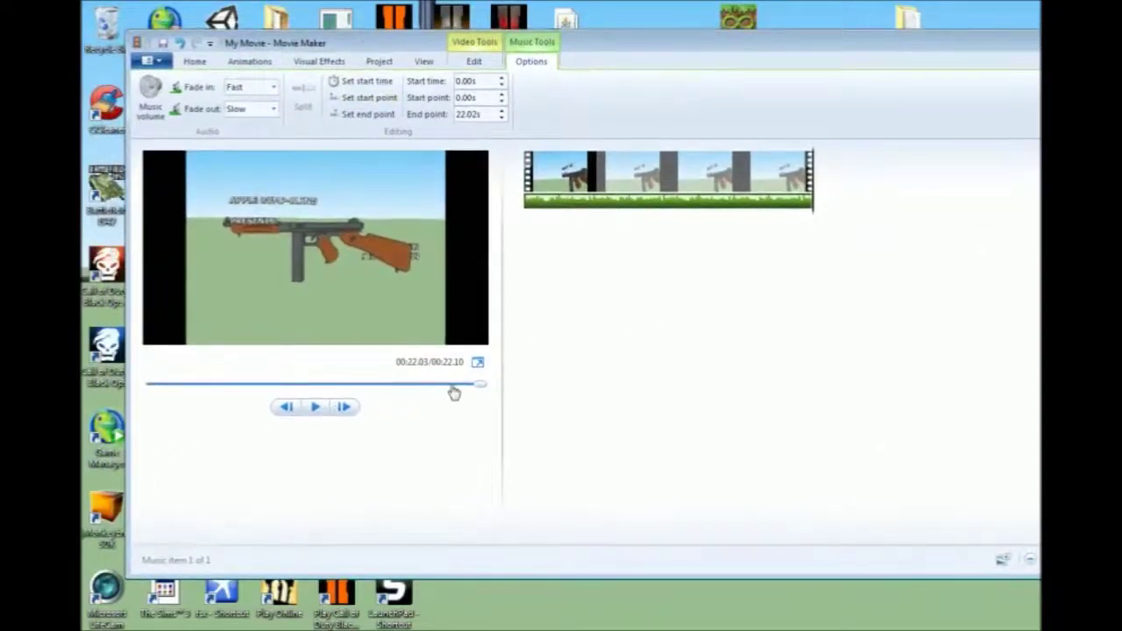
left_click_drag(478, 384, 149, 384)
left_click(315, 409)
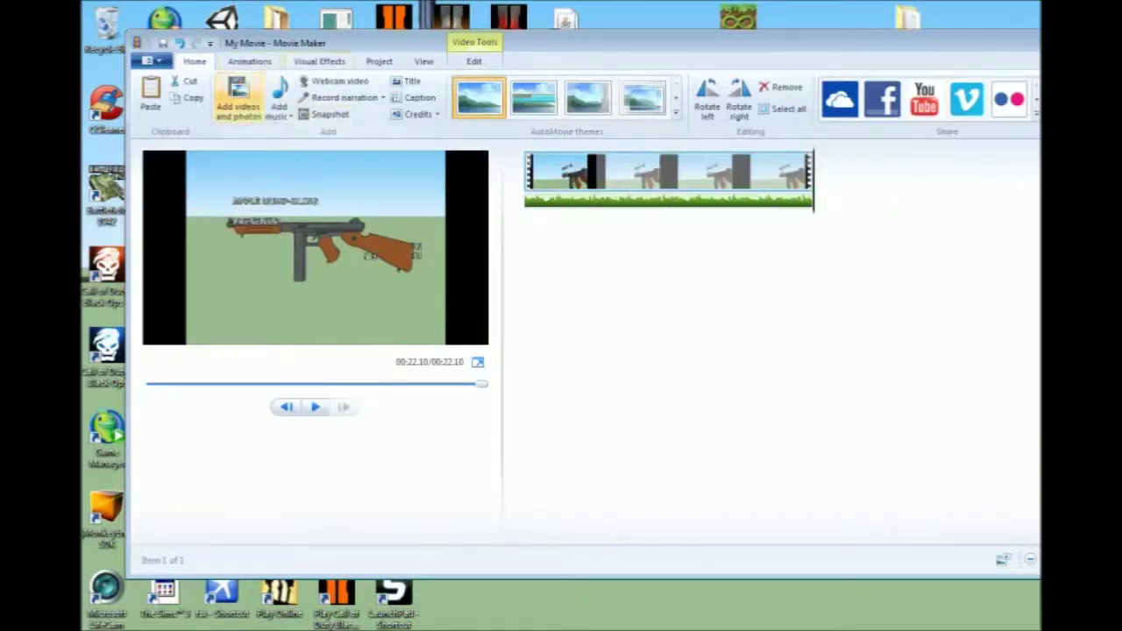
Step: Browse to the D:\OPEN BROADCAST-FLIMS folder to add a video
left_click(238, 98)
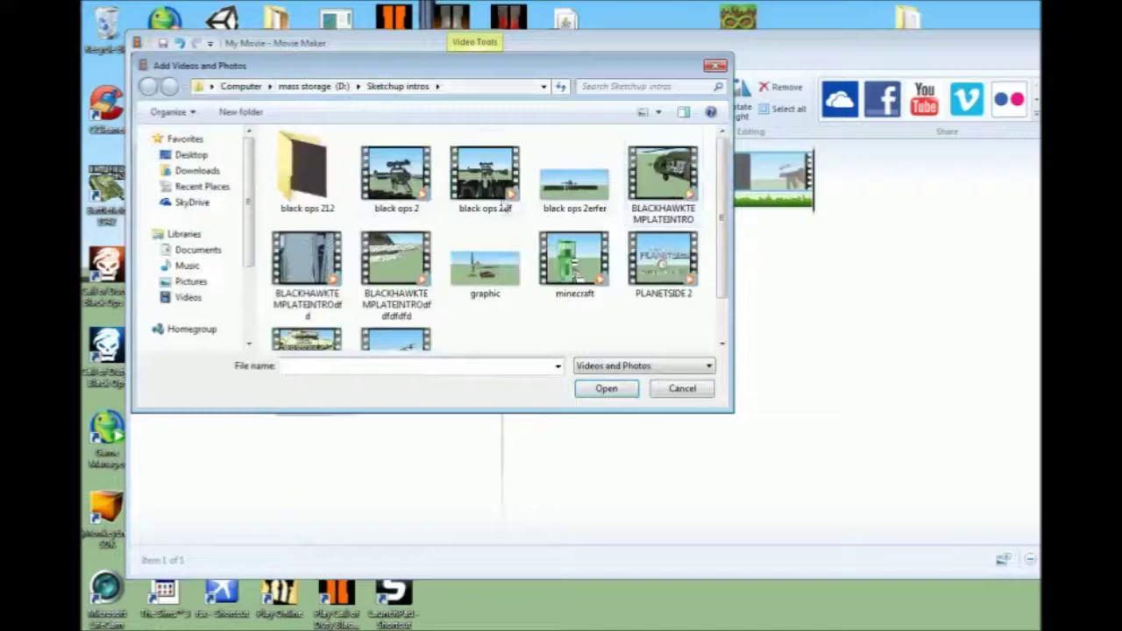
left_click(207, 283)
scroll(208, 282, "down", 2)
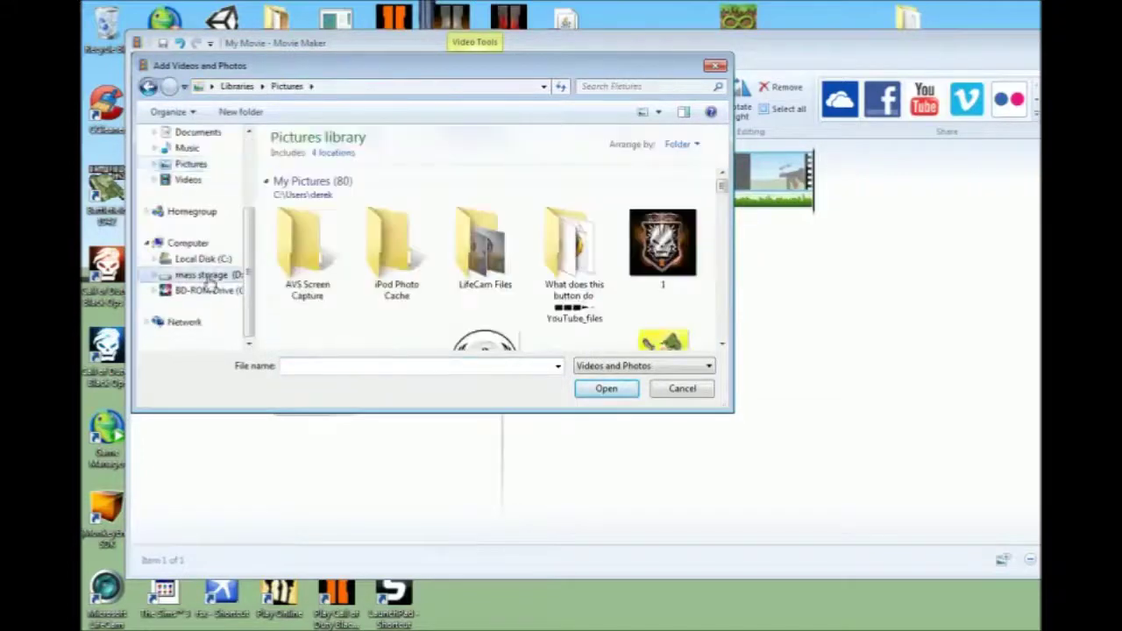
left_click(207, 275)
scroll(393, 266, "down", 15)
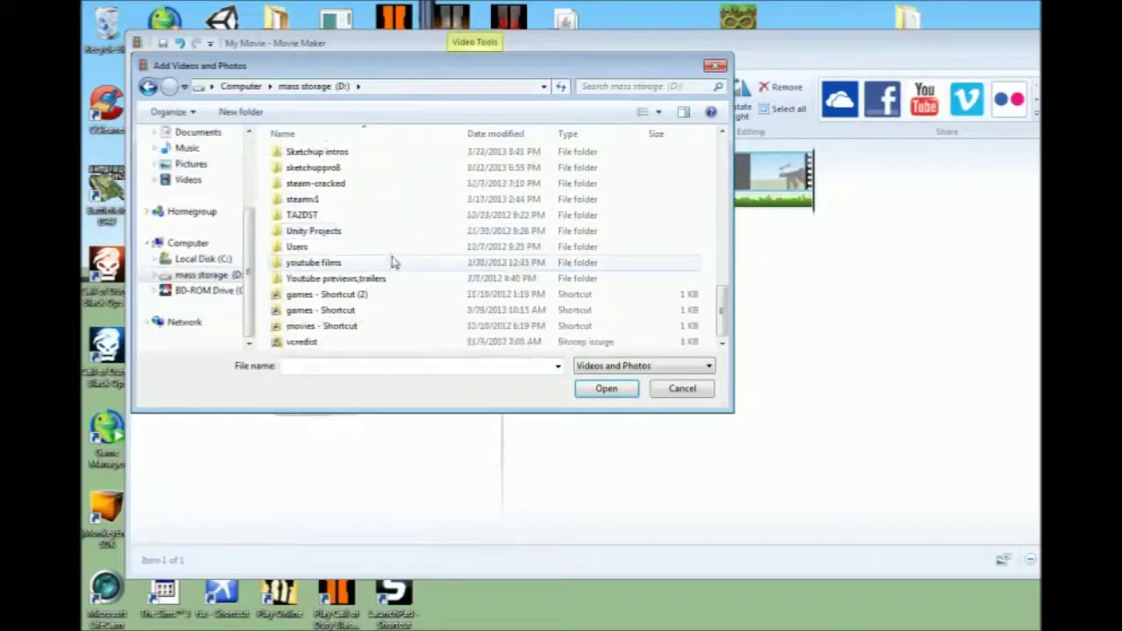
double_click(381, 311)
scroll(419, 247, "down", 4)
scroll(418, 249, "down", 10)
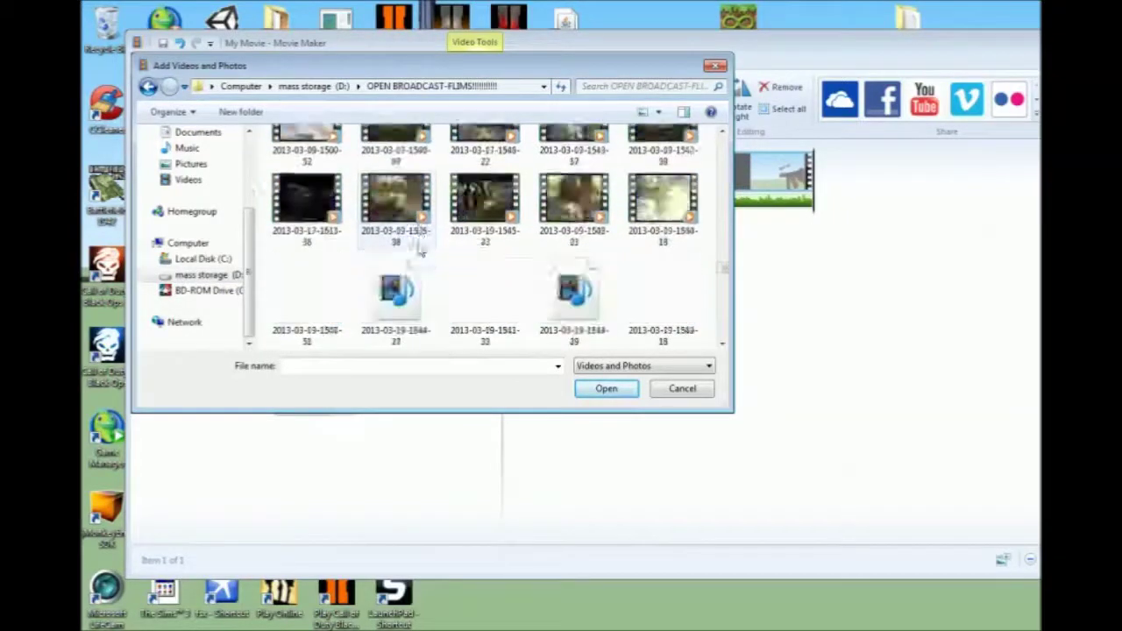
scroll(421, 250, "down", 3)
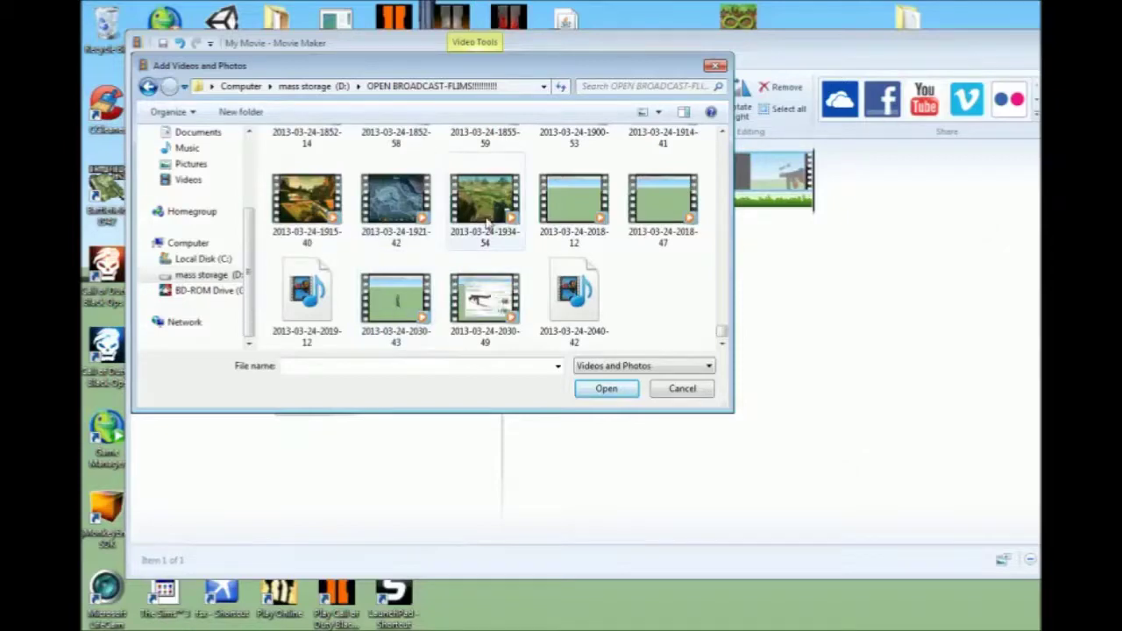
scroll(406, 258, "up", 6)
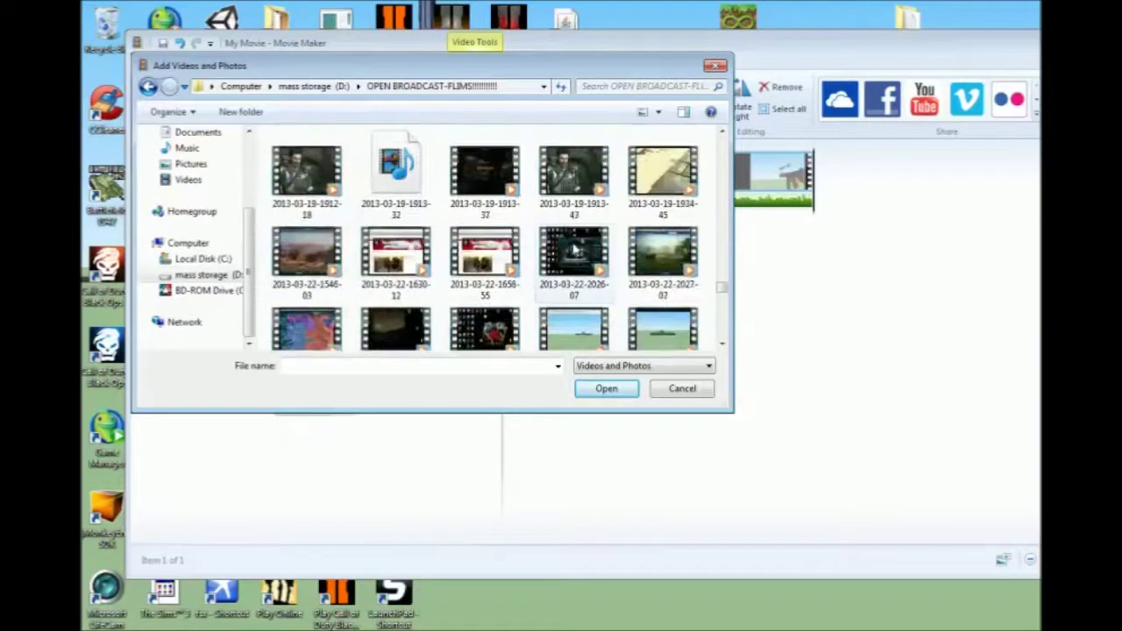
left_click(664, 265)
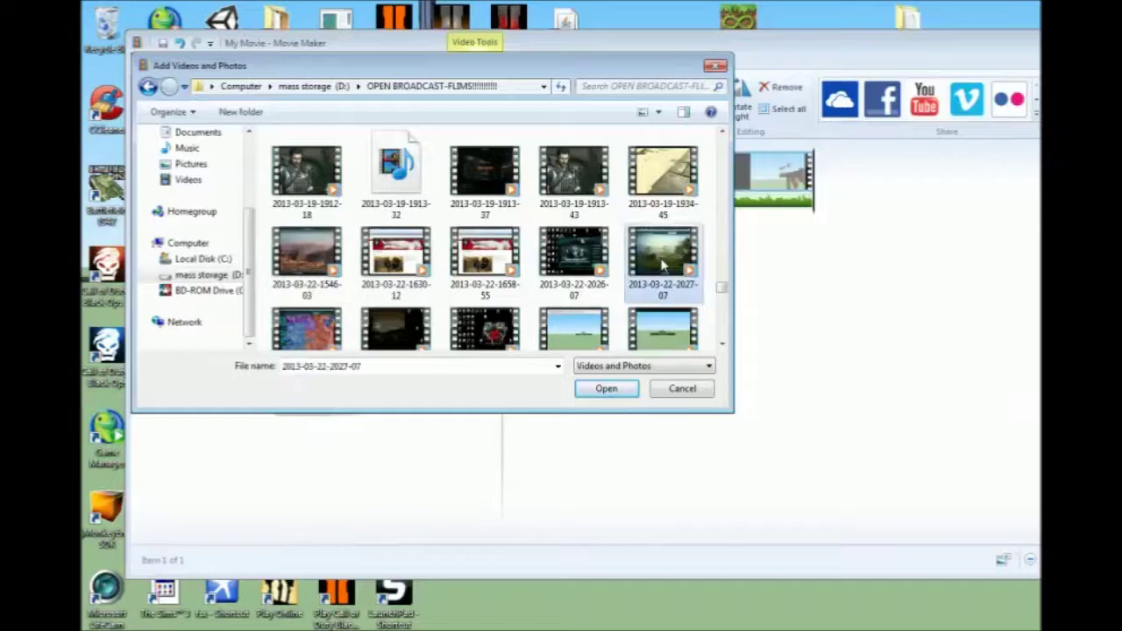
right_click(662, 263)
left_click(663, 263)
right_click(662, 263)
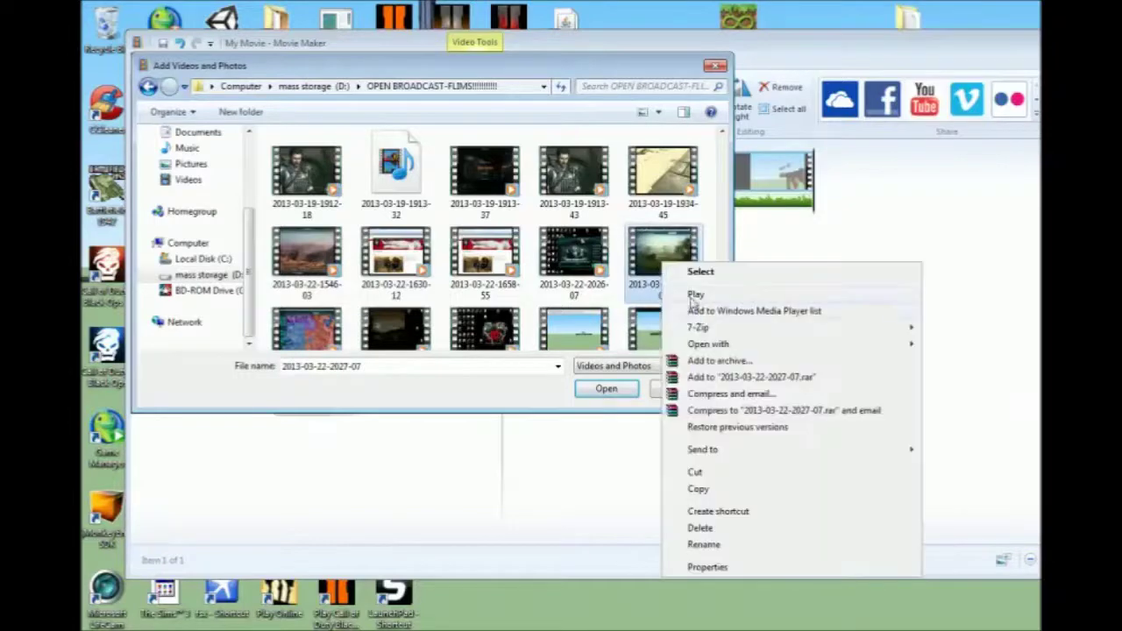
left_click(698, 295)
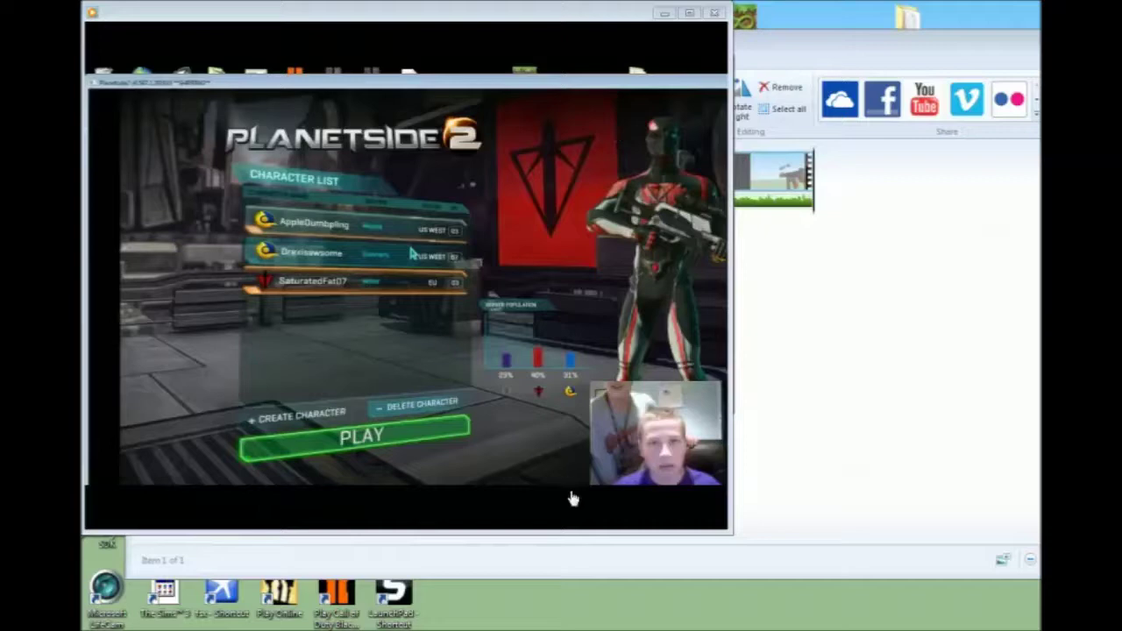
left_click(714, 13)
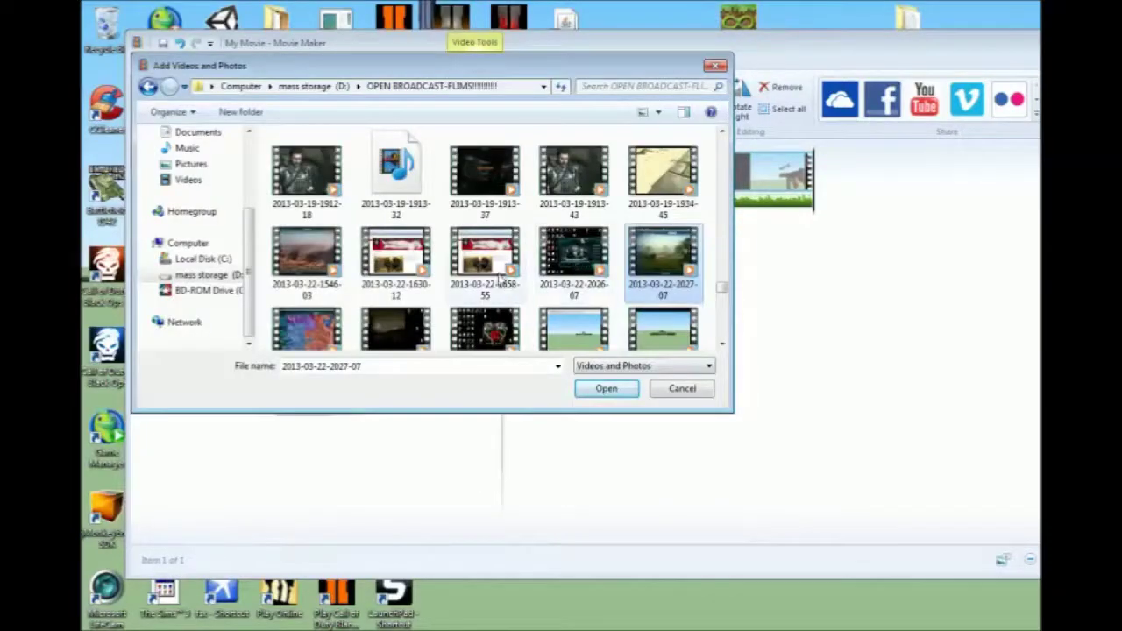
scroll(539, 211, "up", 10)
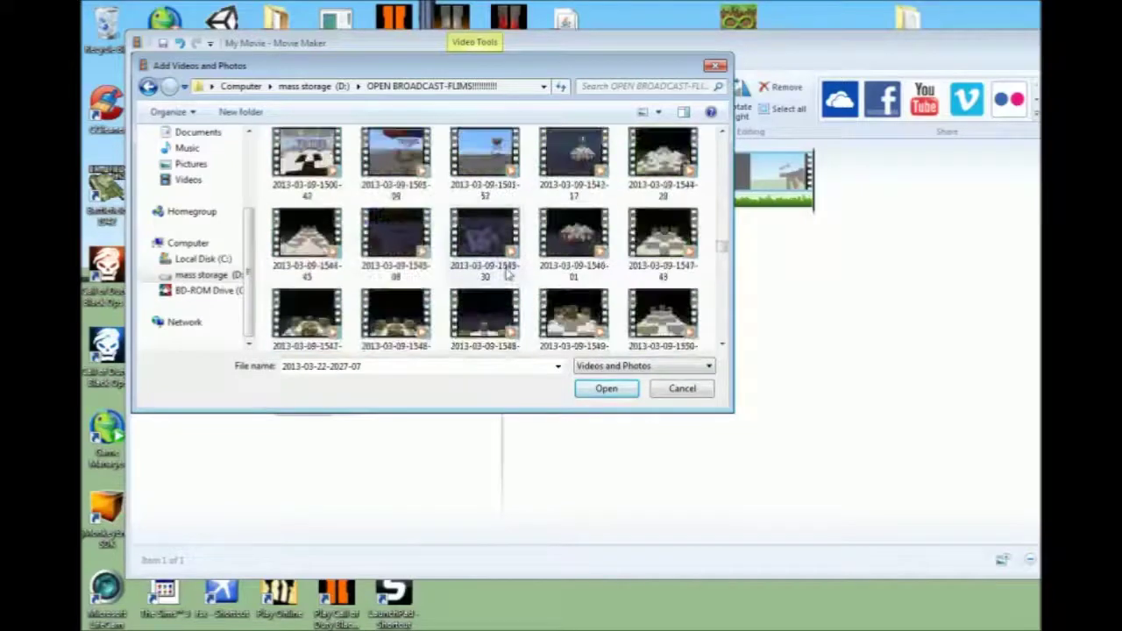
scroll(375, 248, "up", 2)
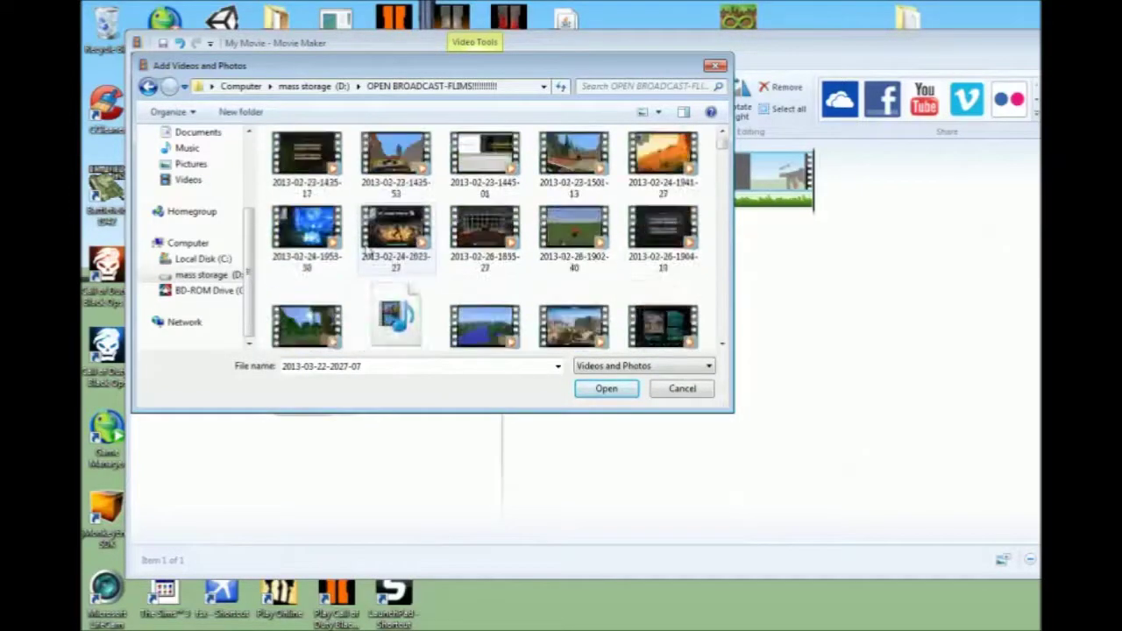
double_click(575, 239)
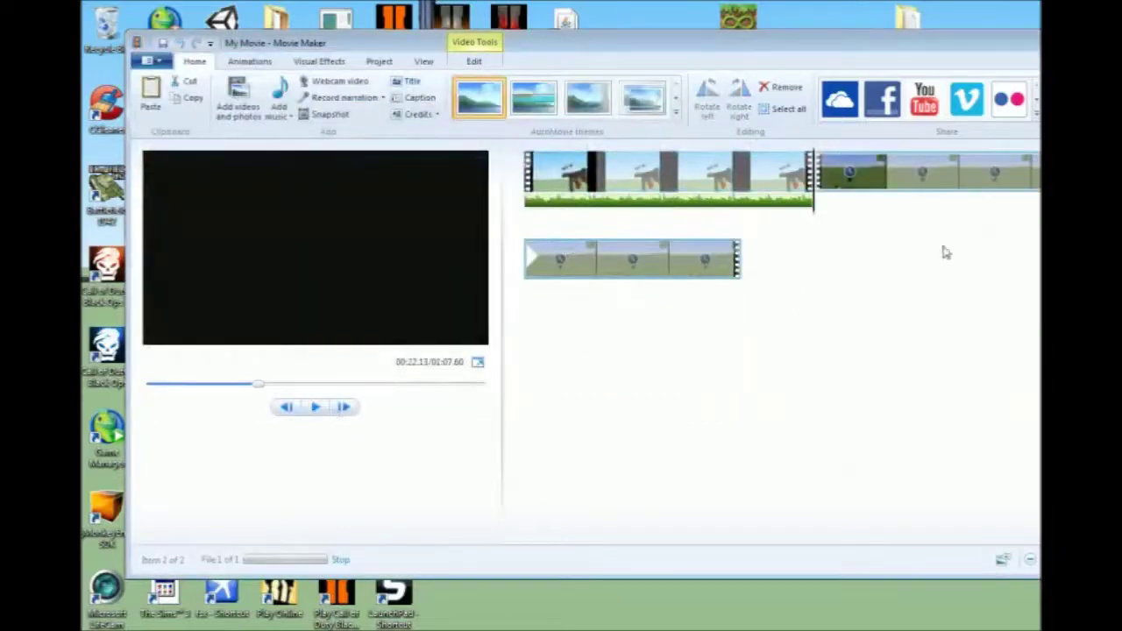
left_click(313, 407)
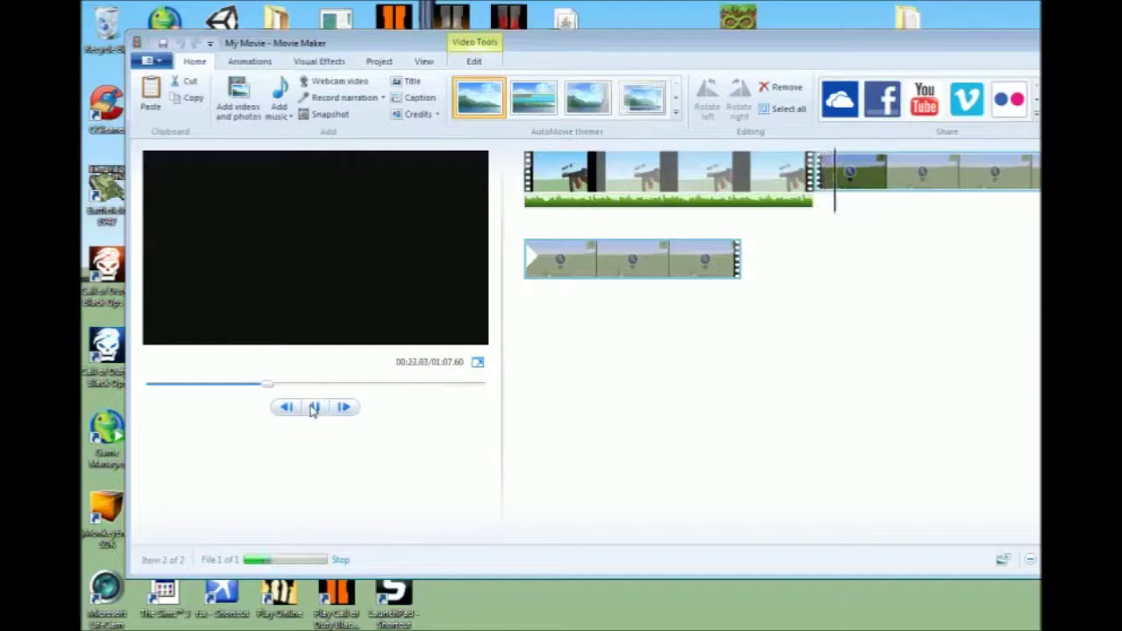
left_click(314, 407)
right_click(954, 174)
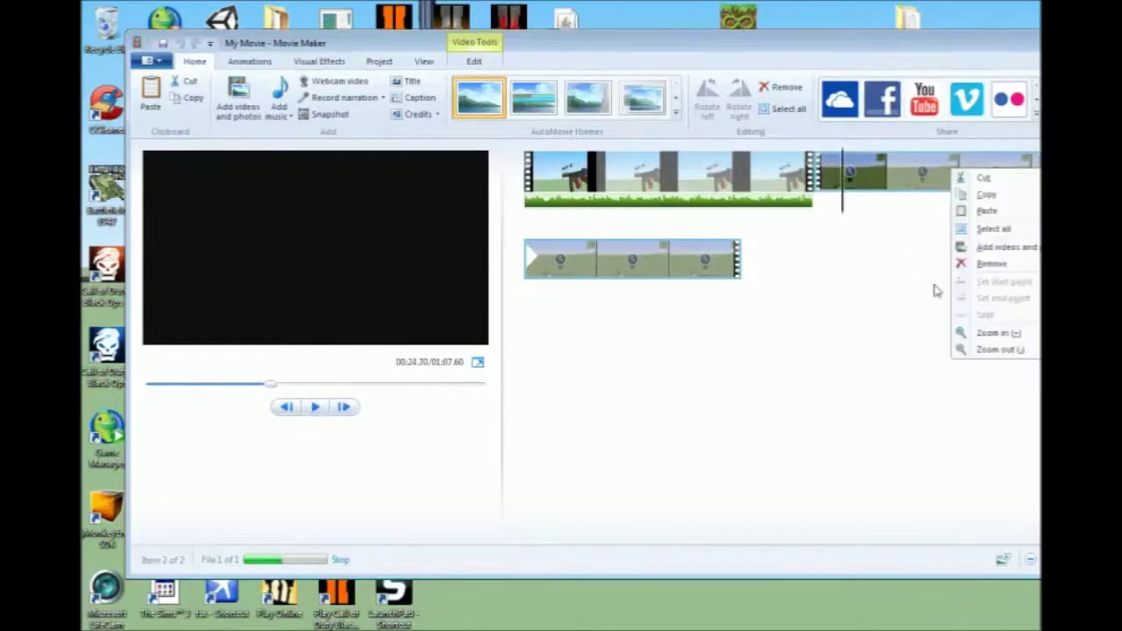
left_click(1000, 263)
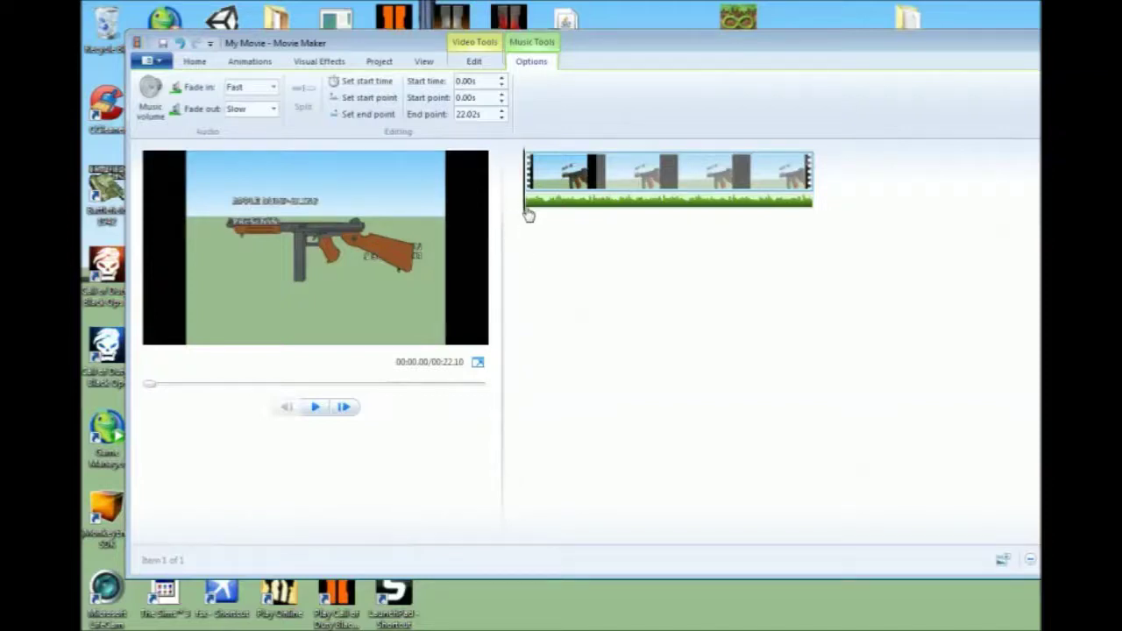
left_click_drag(525, 217, 501, 216)
left_click(531, 207)
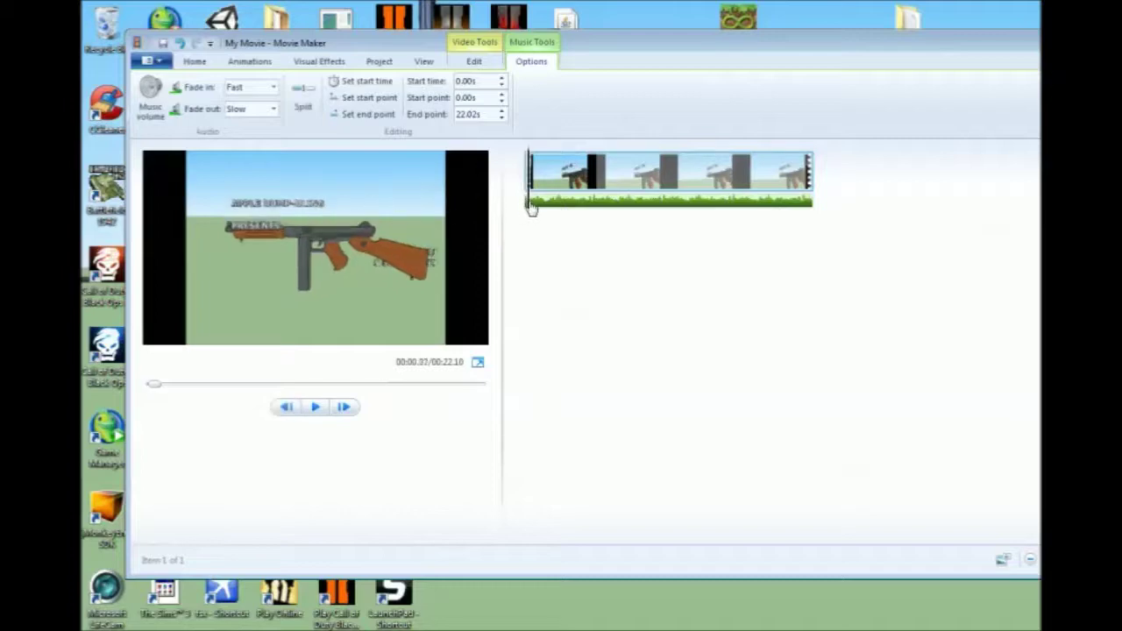